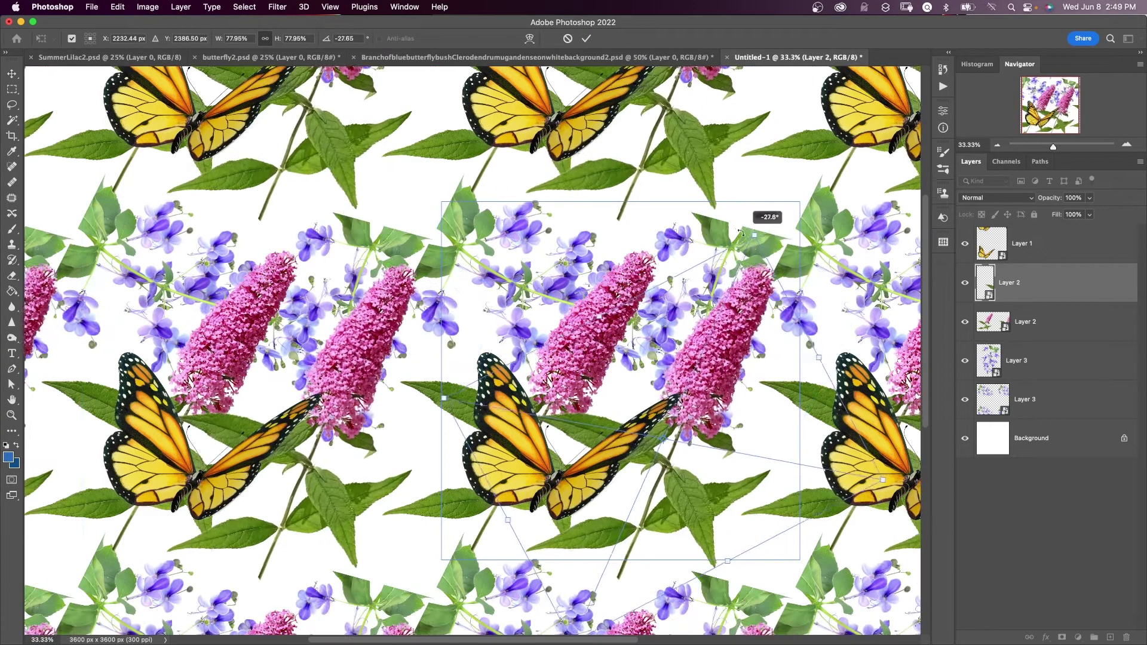
# Rotate the flower layer within the tiled butterfly pattern to finish the Free Transform
pyautogui.moveTo(729, 236); pyautogui.dragTo(668, 239)
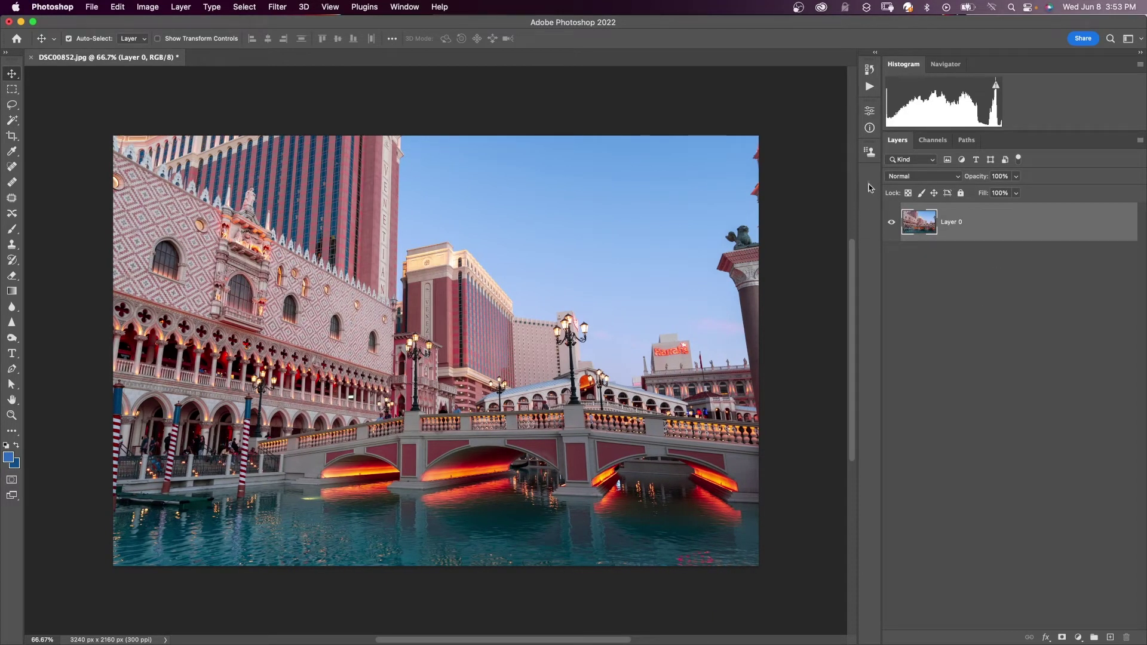
# Show the Libraries panel, open the Paper Moon library and its add-asset menu
pyautogui.click(399, 8)
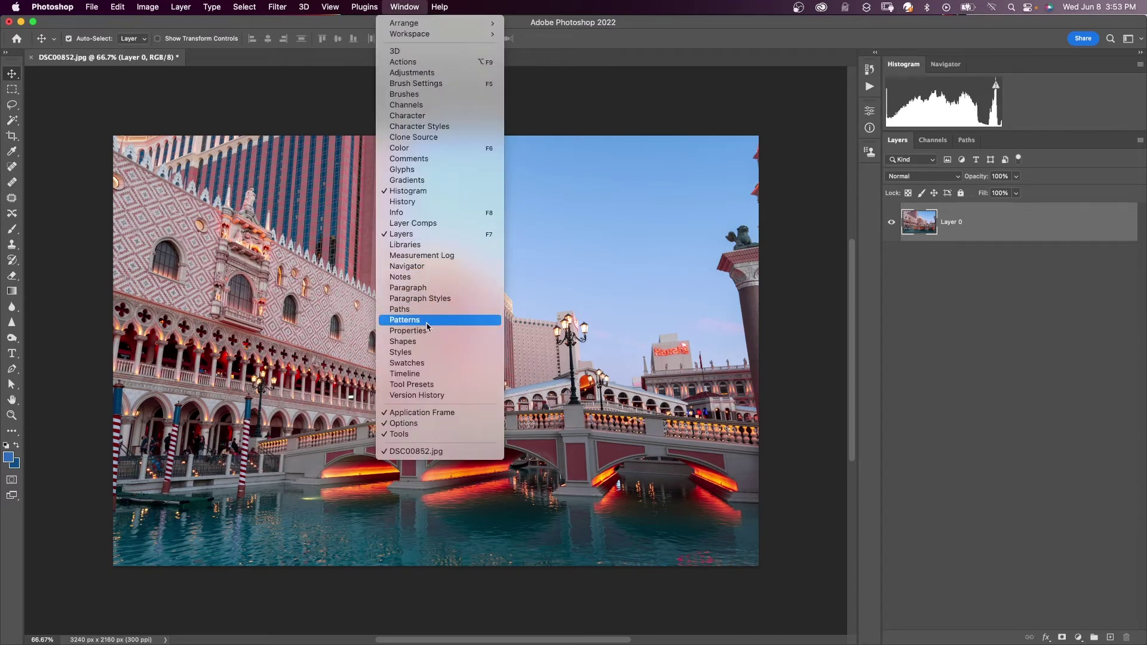
pyautogui.click(412, 246)
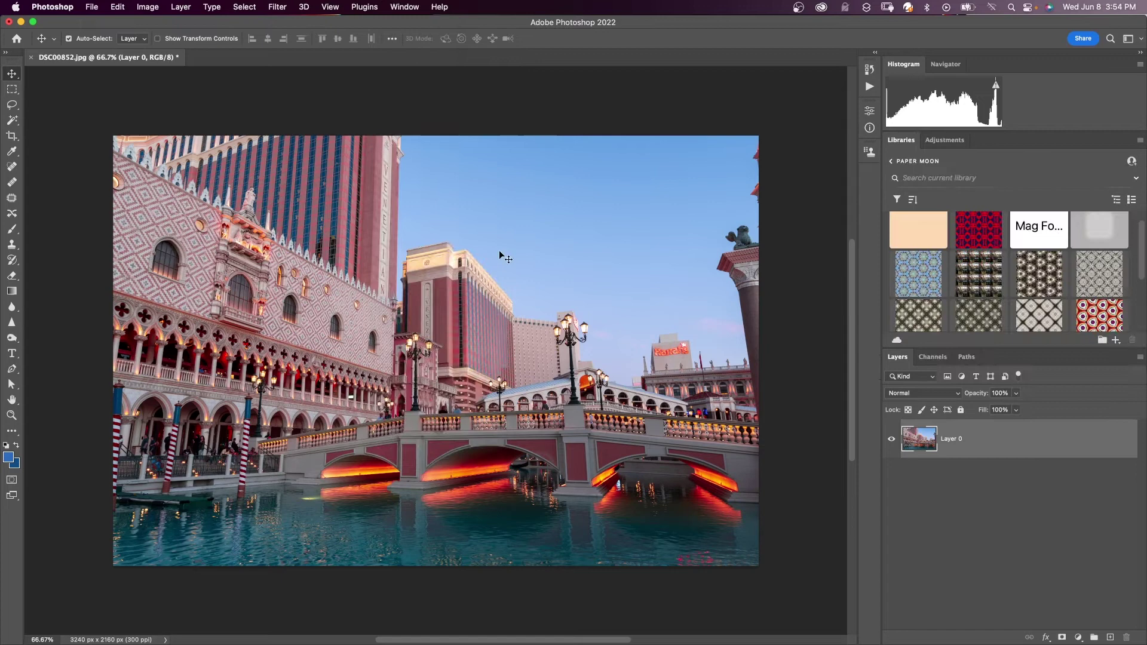
pyautogui.click(891, 162)
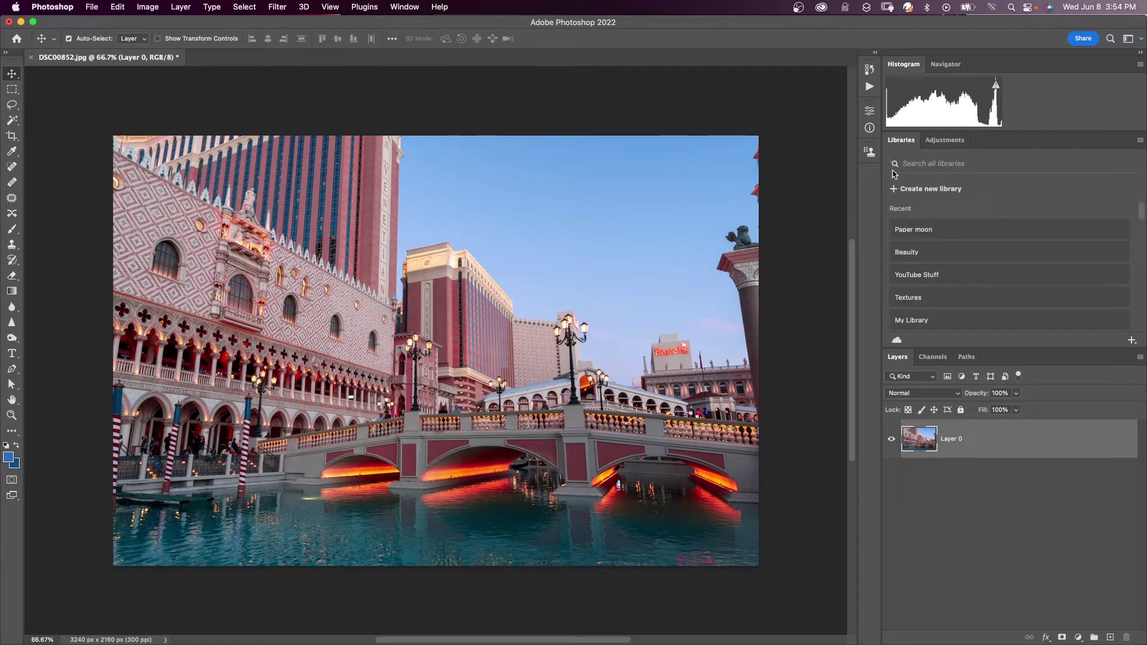
pyautogui.click(913, 230)
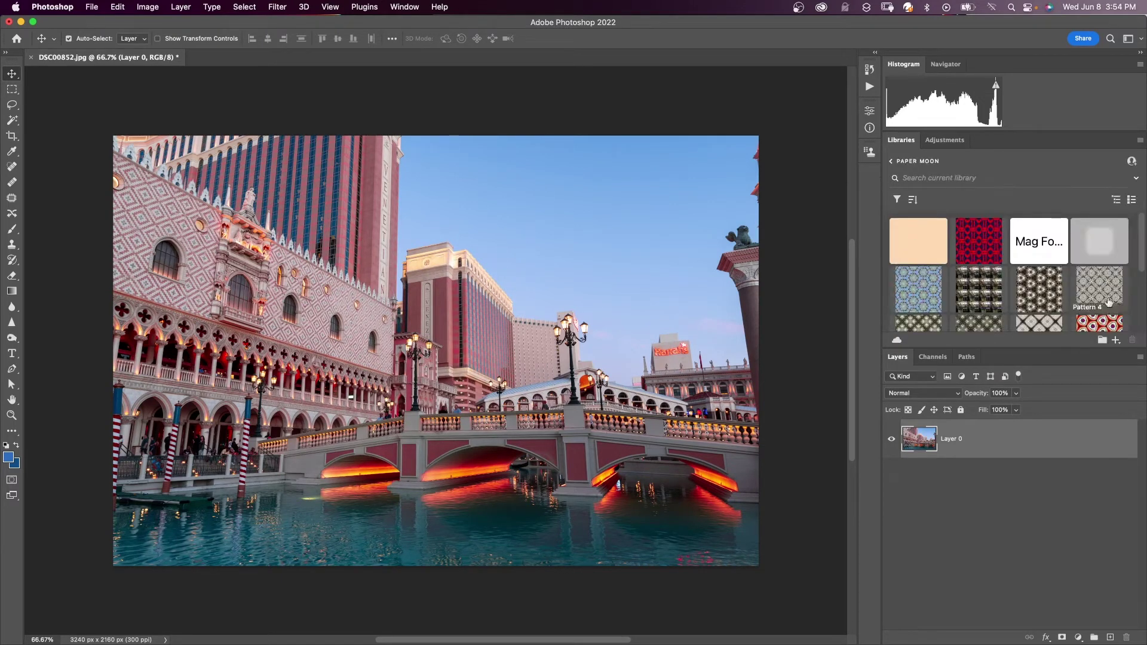
pyautogui.click(1115, 340)
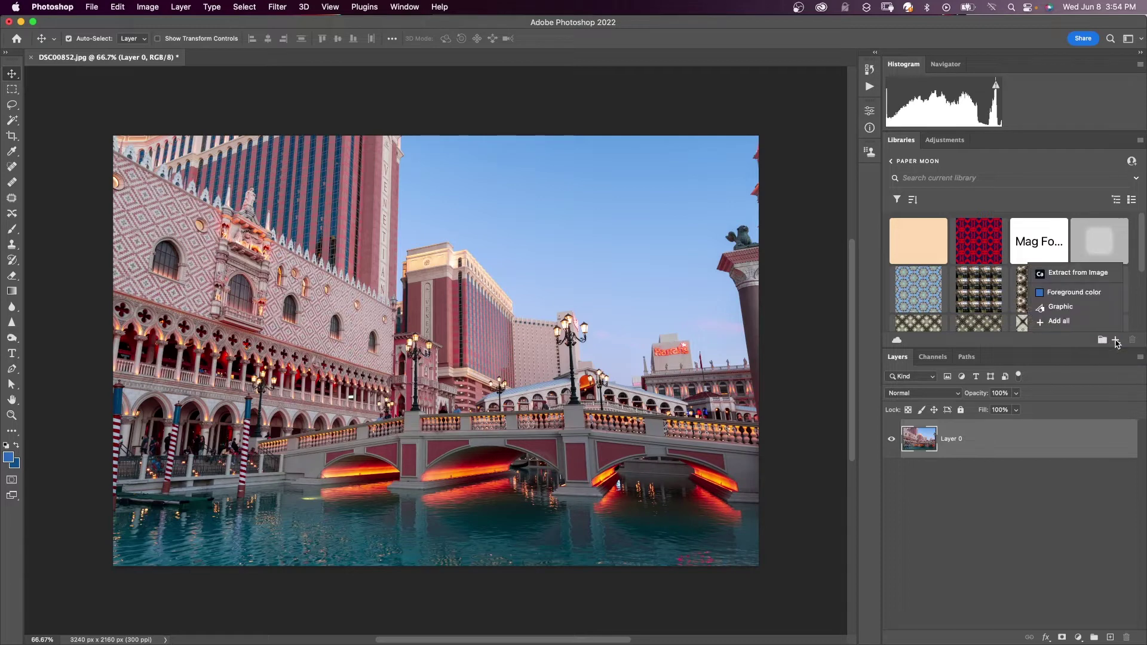
# Extract a pattern from the Venice photo using the kaleidoscope style and a shifted sample area
pyautogui.click(1093, 274)
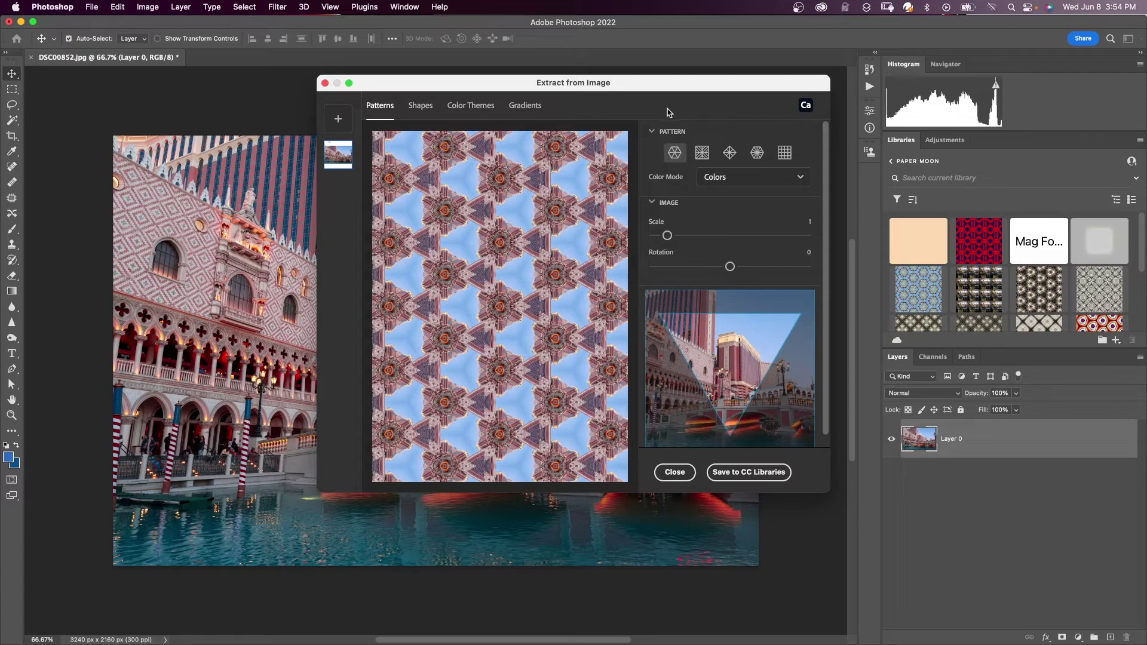
pyautogui.moveTo(749, 350); pyautogui.dragTo(716, 348)
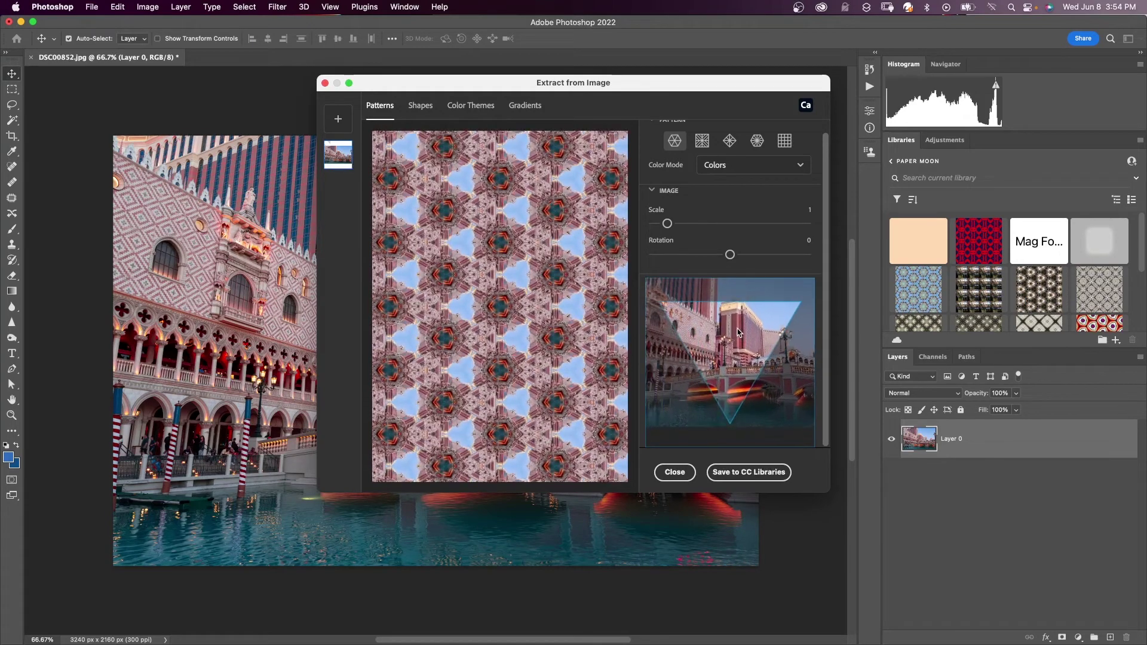
pyautogui.scroll(1, 682, 157)
pyautogui.click(702, 154)
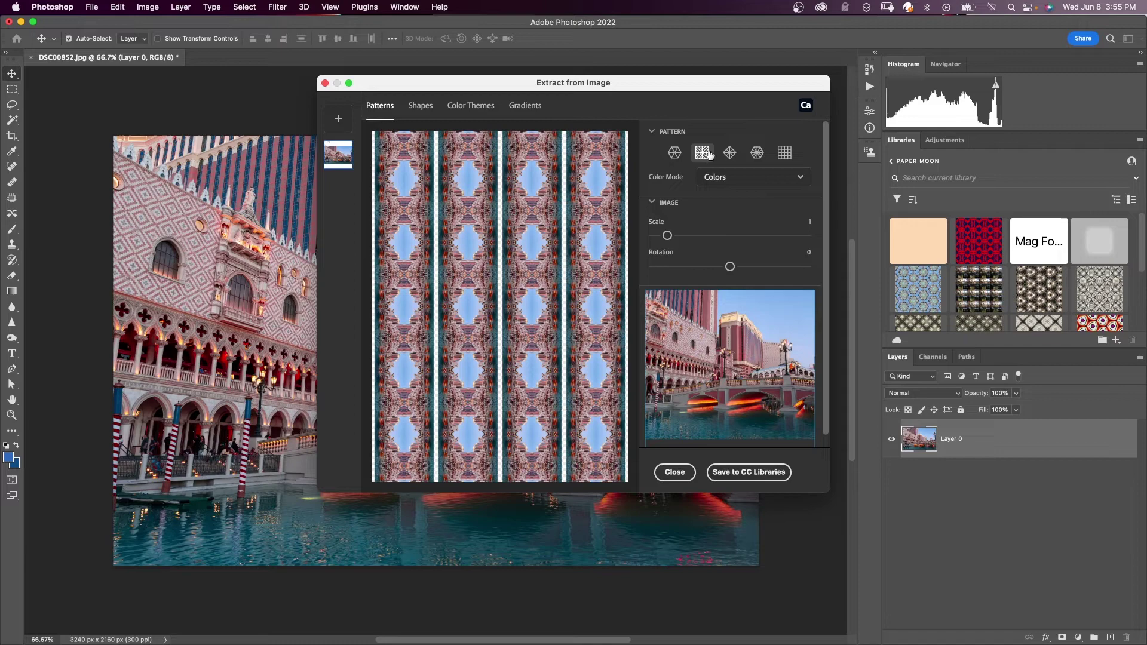
pyautogui.click(675, 153)
pyautogui.moveTo(725, 339); pyautogui.dragTo(775, 329)
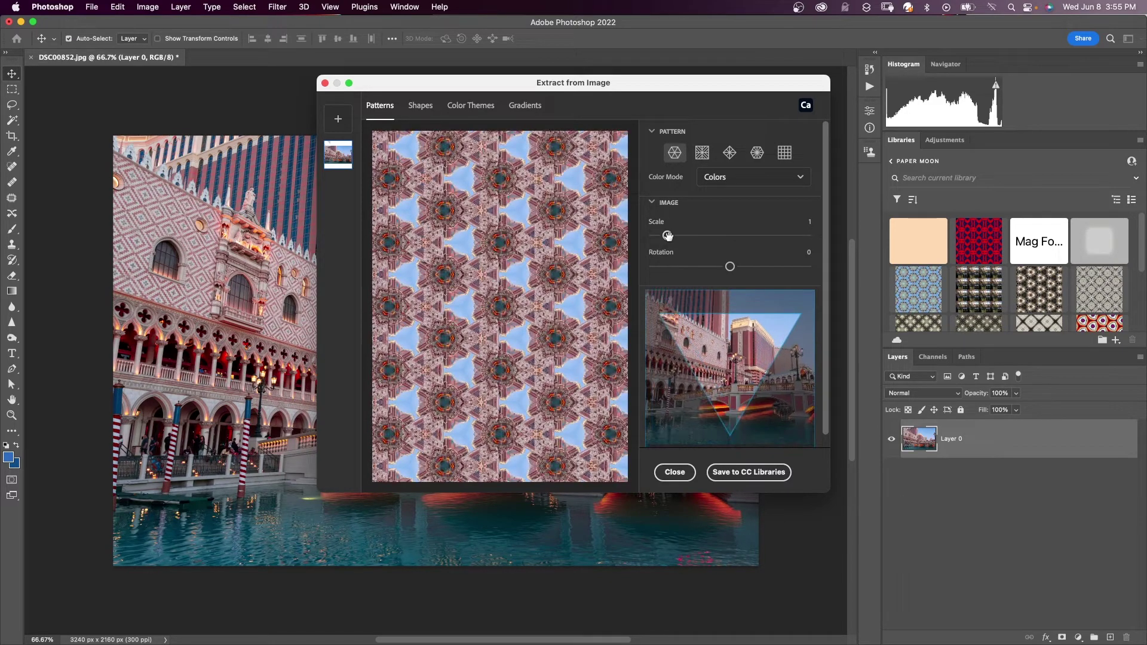
# Set the pattern scale to 1.2 and rotation to 2, and save it to Paper Moon
pyautogui.moveTo(668, 236); pyautogui.dragTo(670, 235)
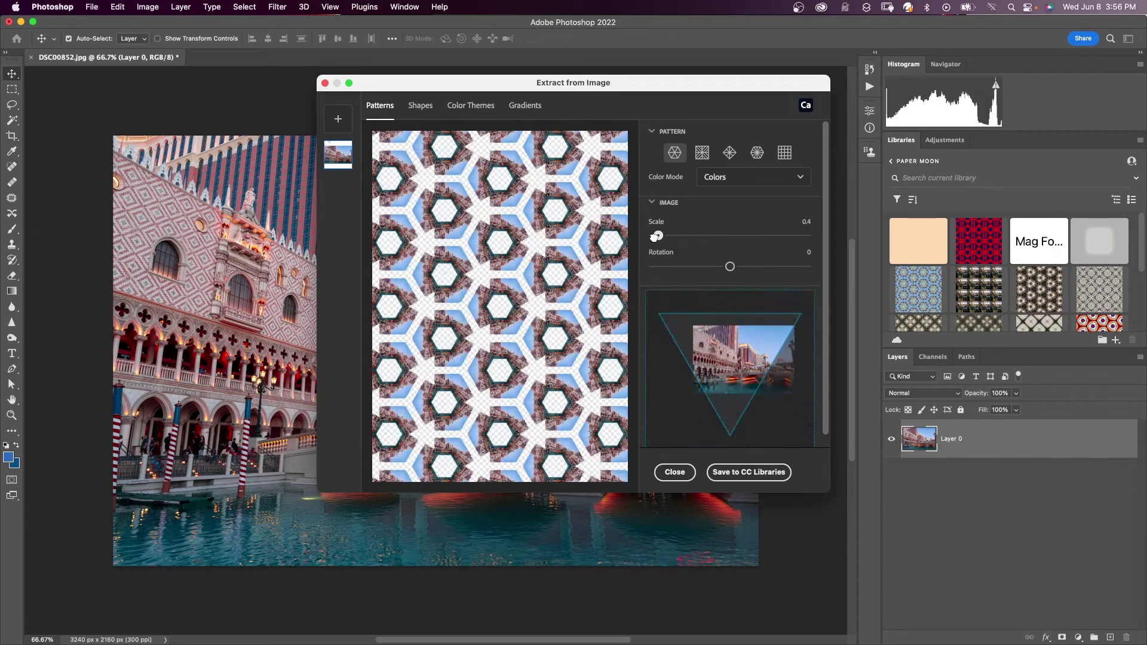
pyautogui.moveTo(730, 265)
pyautogui.mouseDown()
pyautogui.moveTo(745, 266)
pyautogui.moveTo(732, 266)
pyautogui.mouseUp()
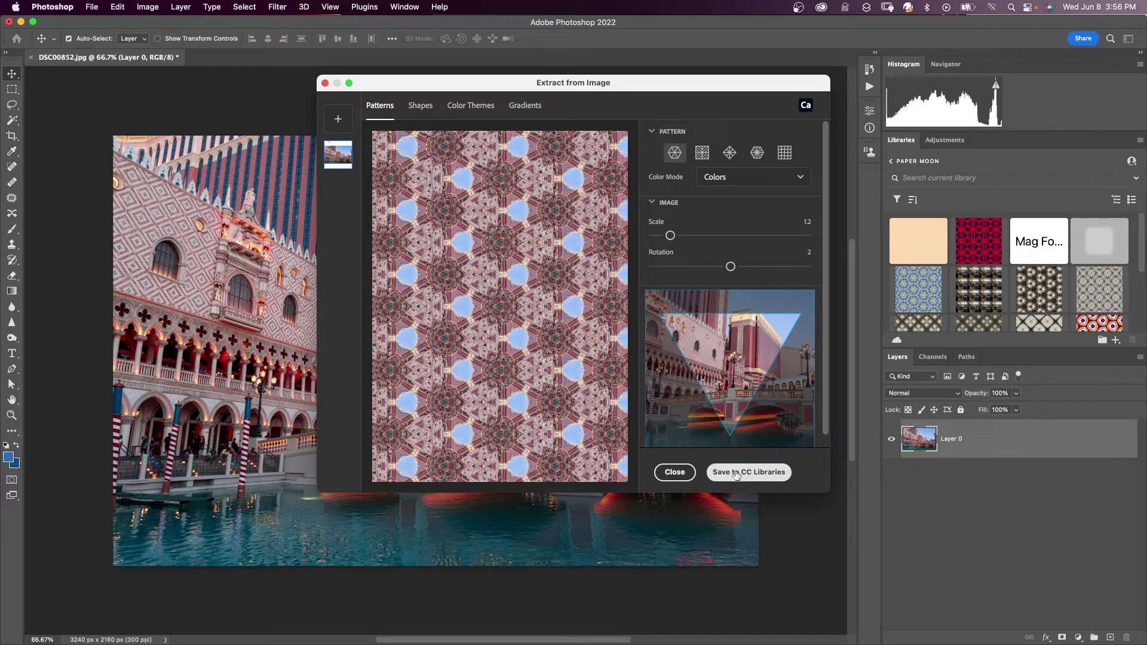
pyautogui.click(740, 473)
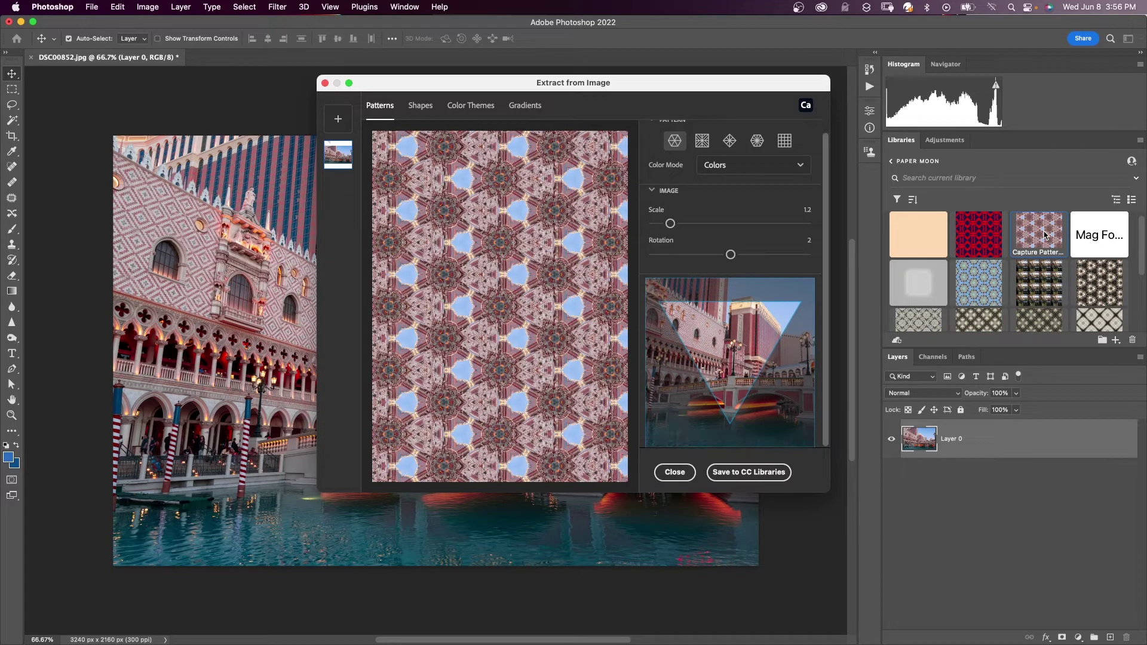
# Close the pattern extraction window and switch to the PhotosCaptureUsage.psd document
pyautogui.click(674, 473)
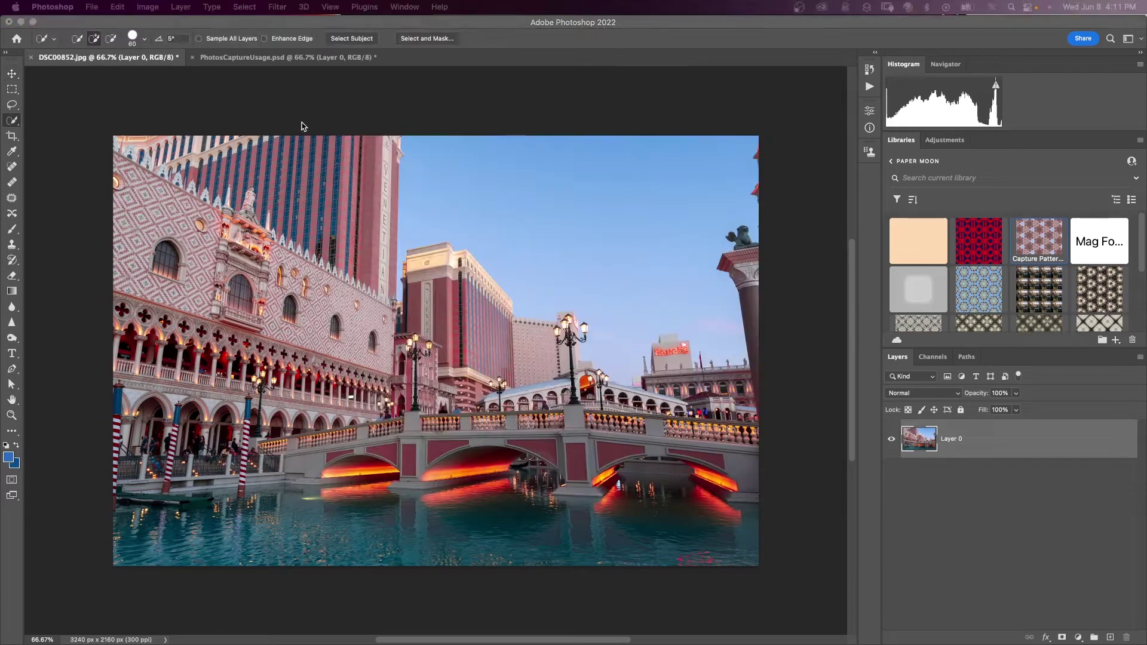
pyautogui.click(263, 60)
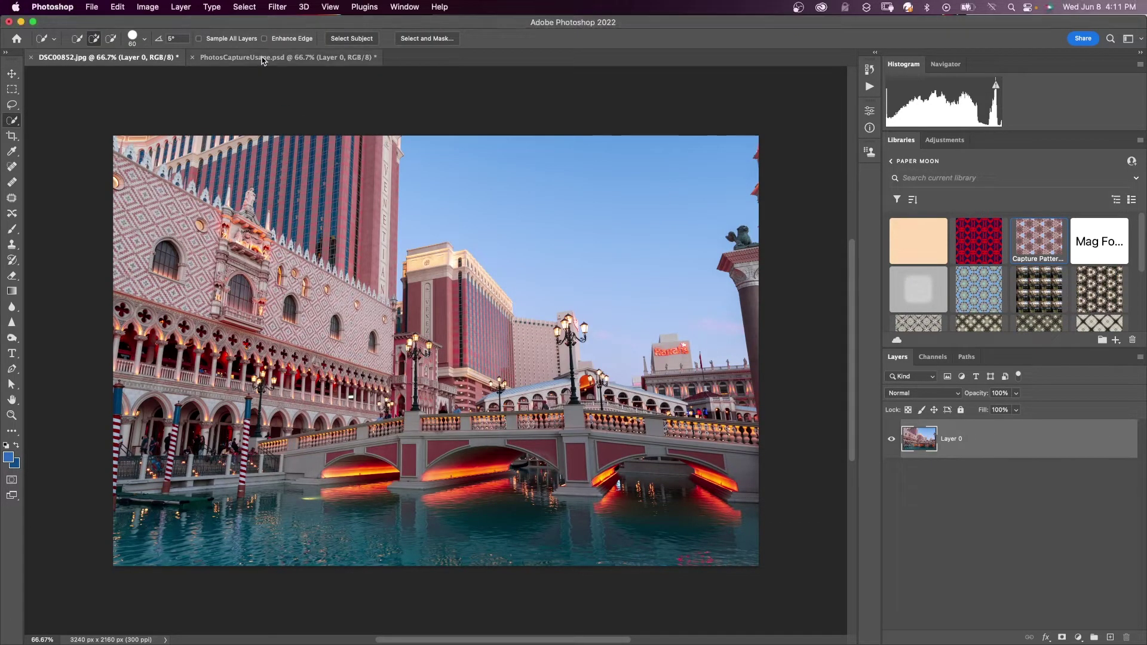
pyautogui.click(263, 60)
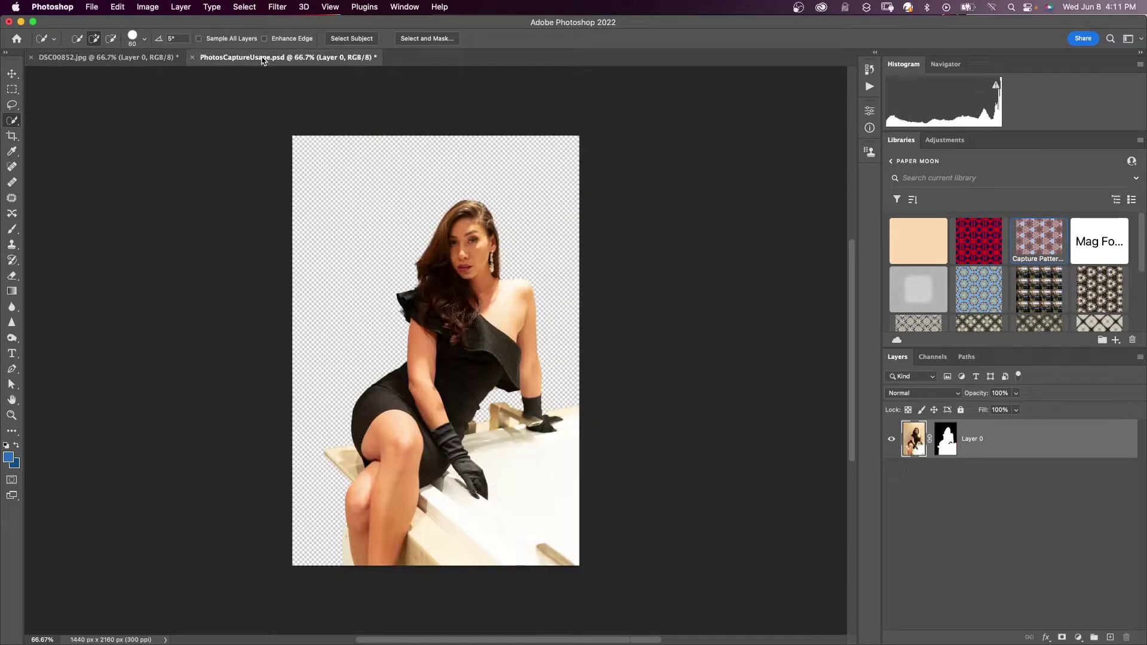
# Add a Capture Patterns 2 pattern fill below the woman's layer, with Blend If hiding light areas
pyautogui.scroll(-1, 1032, 238)
pyautogui.click(1032, 233)
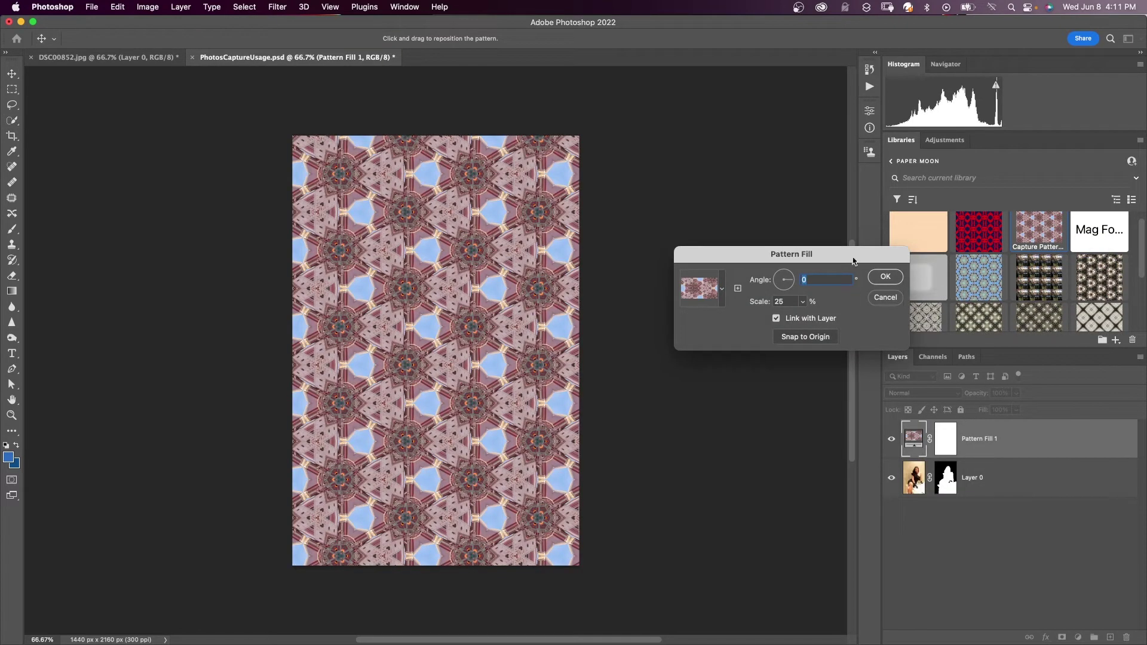
pyautogui.moveTo(855, 258); pyautogui.dragTo(754, 258)
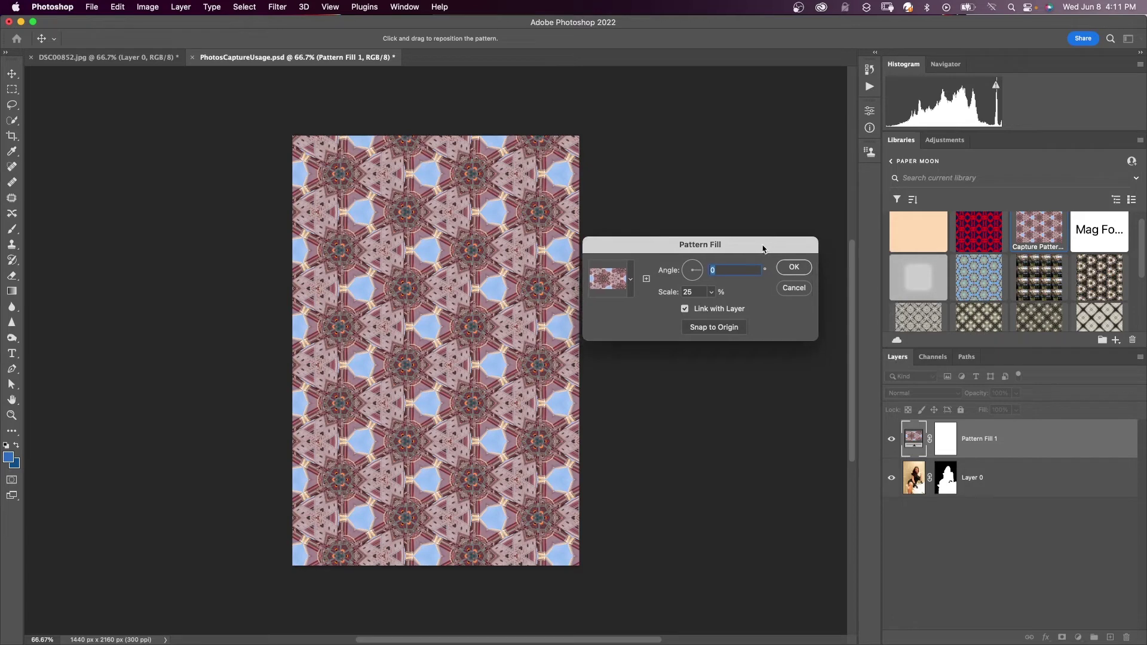
pyautogui.click(790, 271)
pyautogui.moveTo(1015, 443); pyautogui.dragTo(1017, 477)
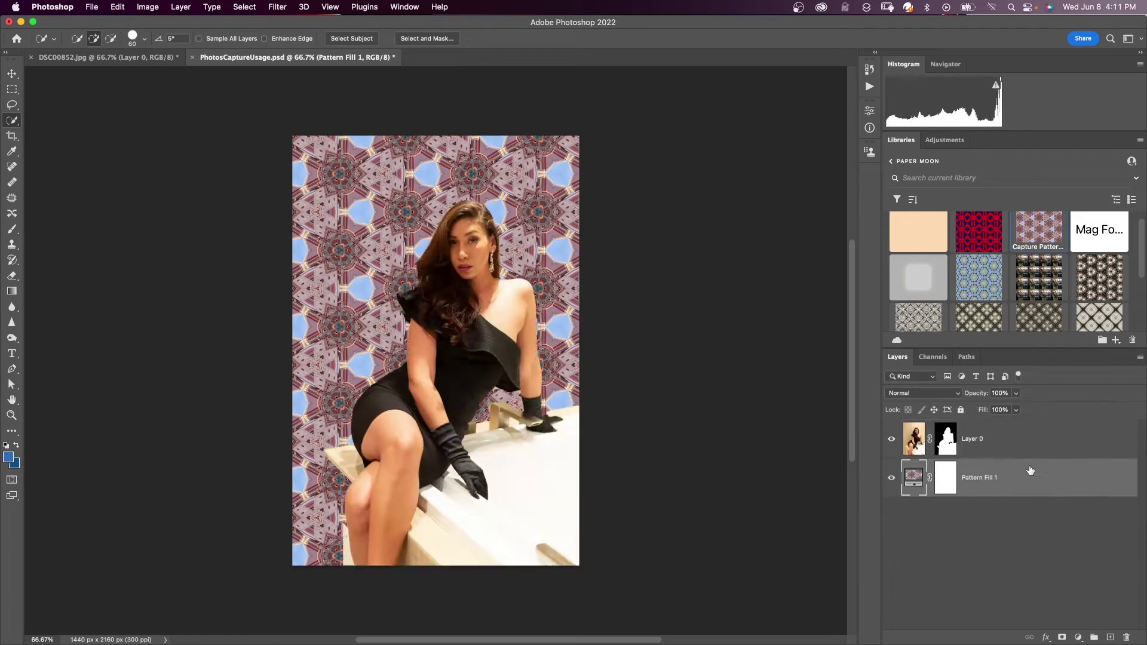
pyautogui.doubleClick(1032, 471)
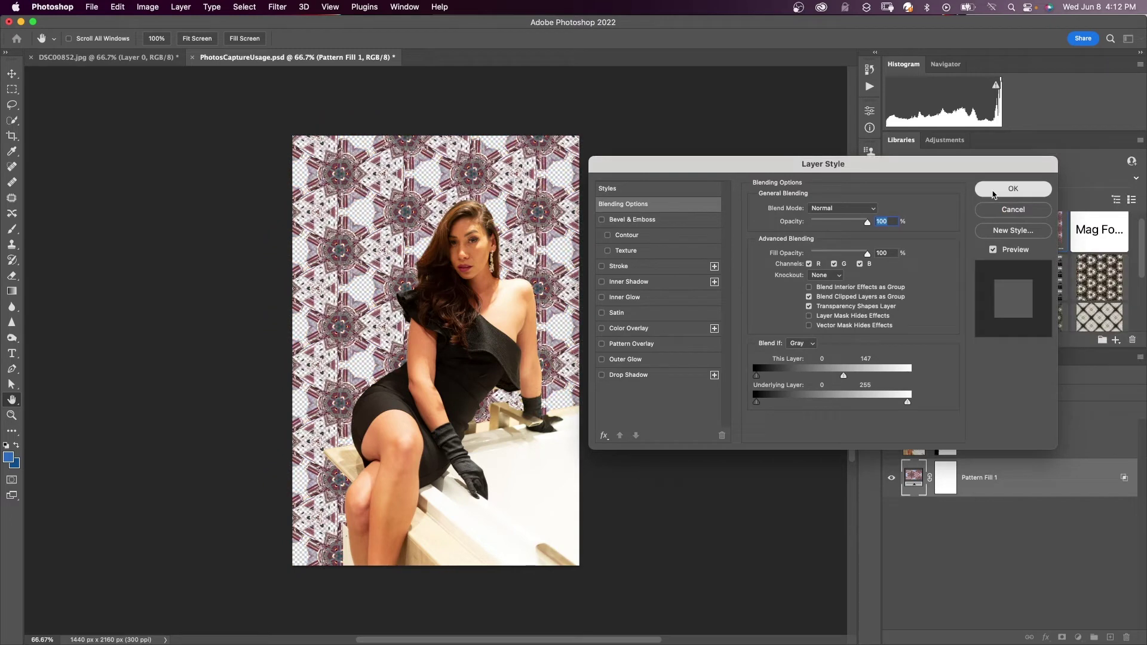
pyautogui.click(992, 190)
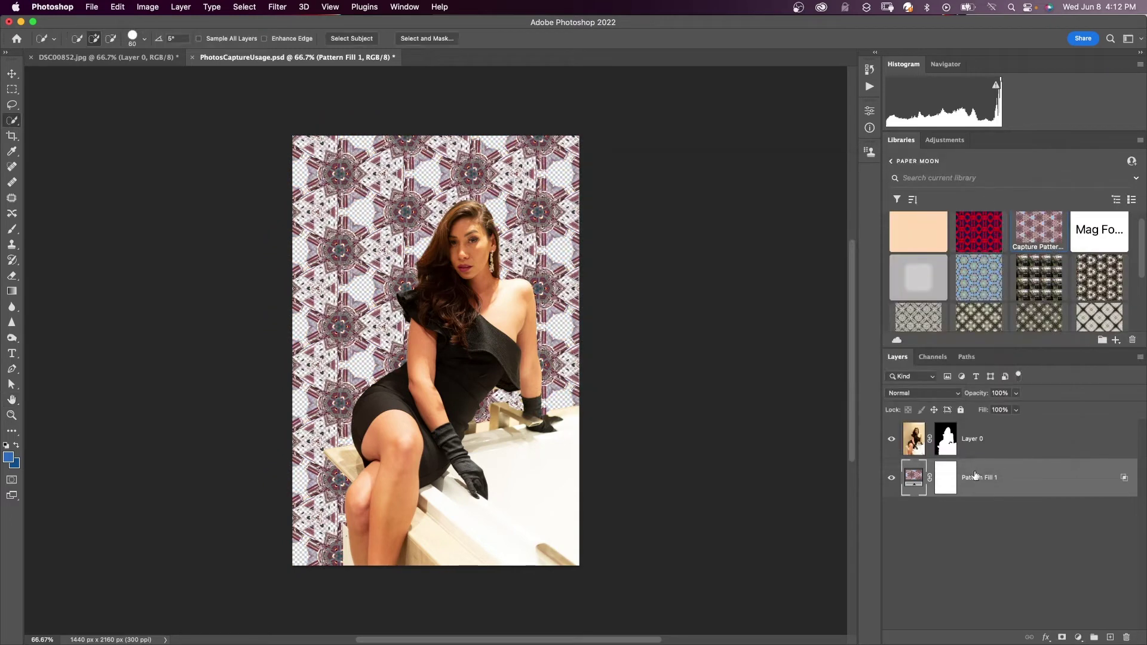
# Change the pattern fill to 15% scale with an adjusted angle
pyautogui.doubleClick(913, 477)
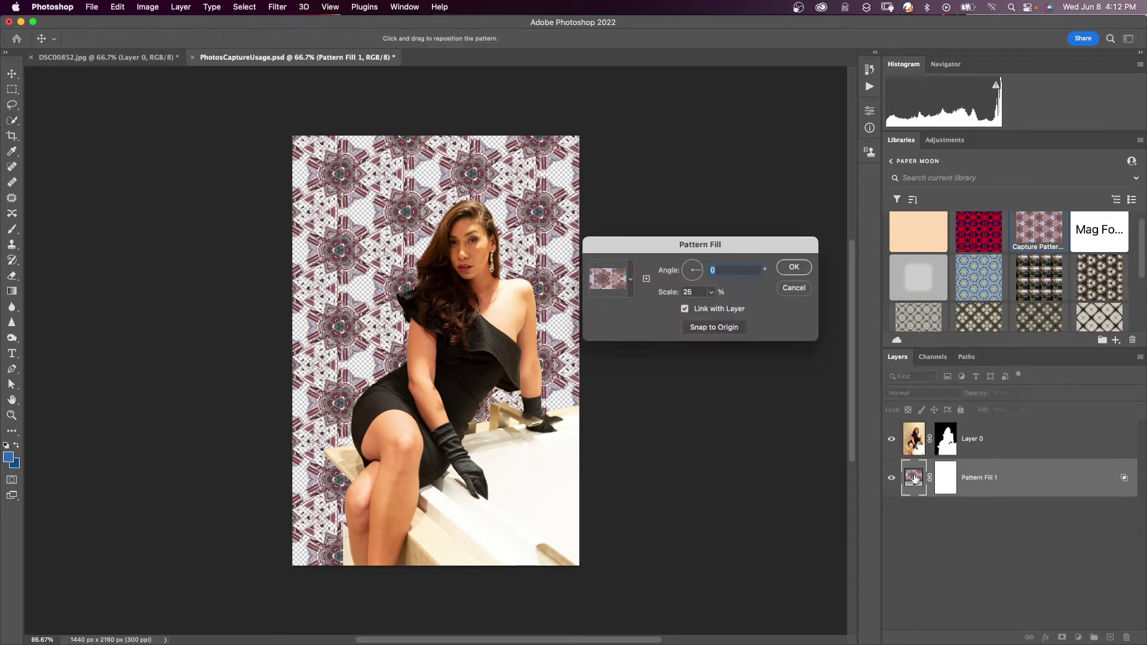
pyautogui.doubleClick(687, 291)
pyautogui.write('15')
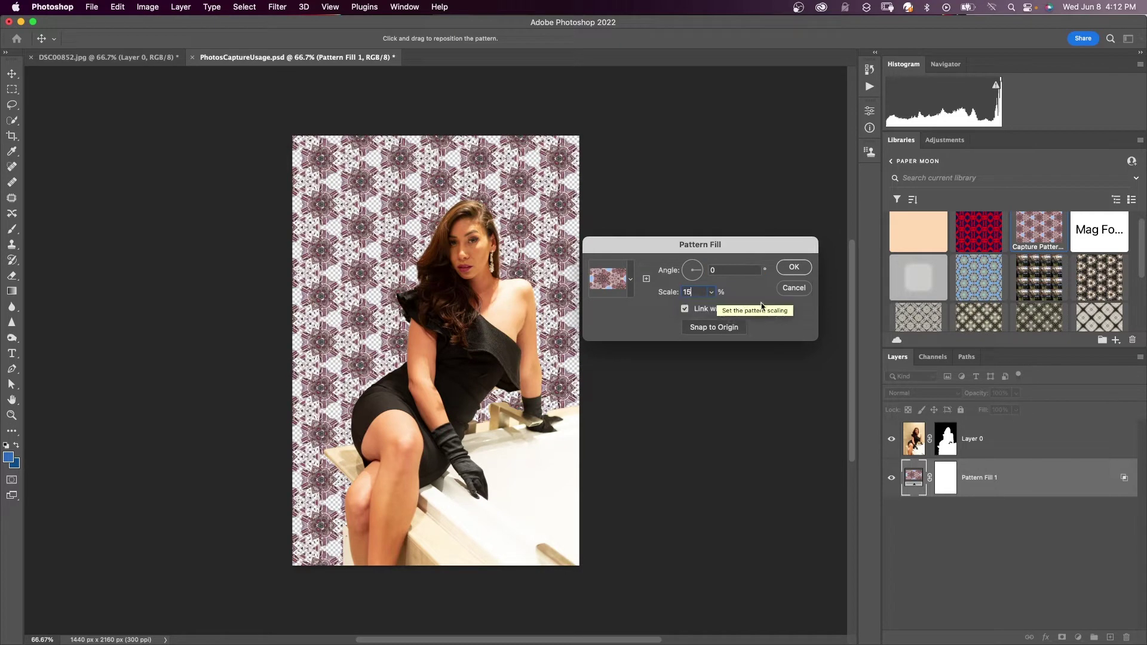
pyautogui.moveTo(688, 273); pyautogui.dragTo(700, 273)
pyautogui.click(793, 267)
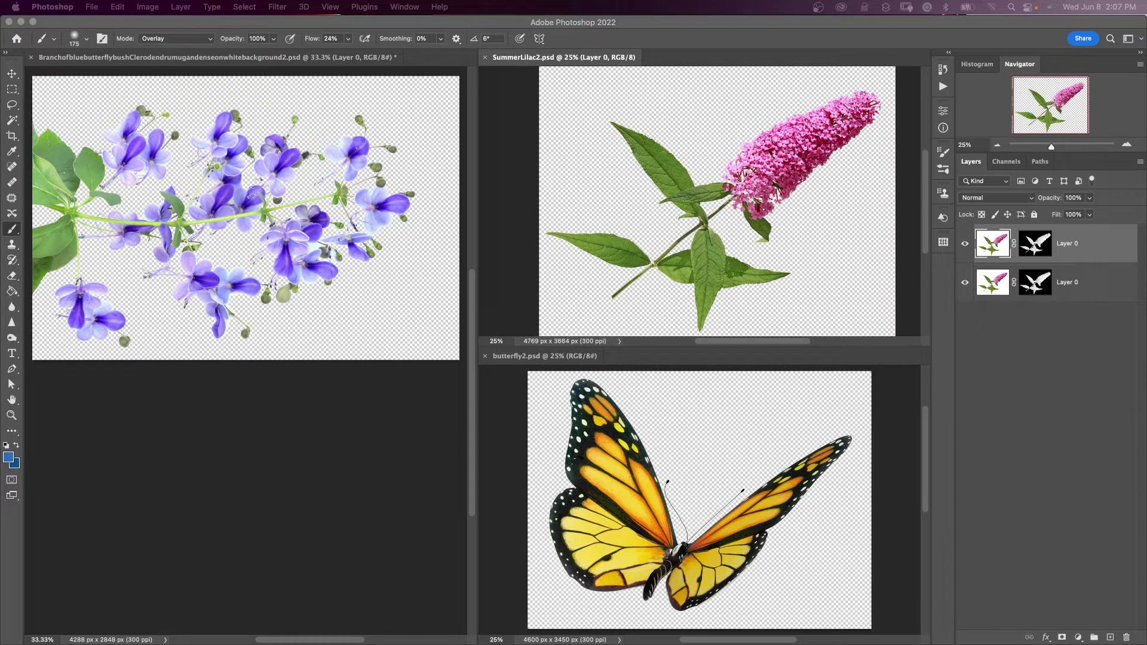
# Open the Shapes panel and the brush preset picker, then close the presets
pyautogui.click(944, 218)
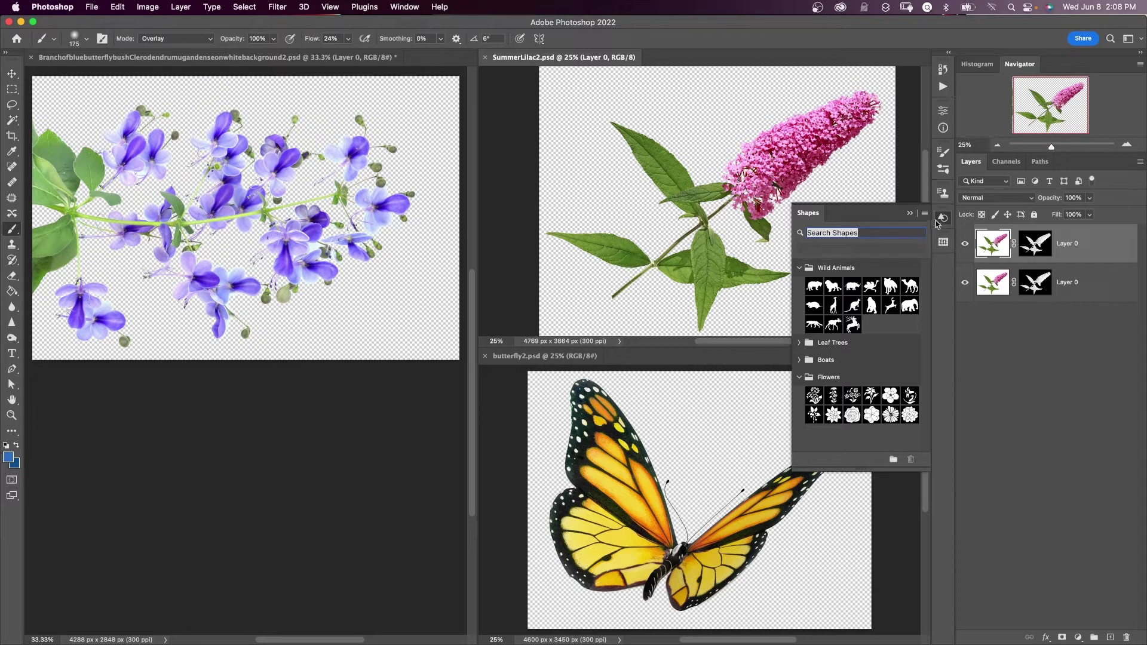
pyautogui.click(87, 39)
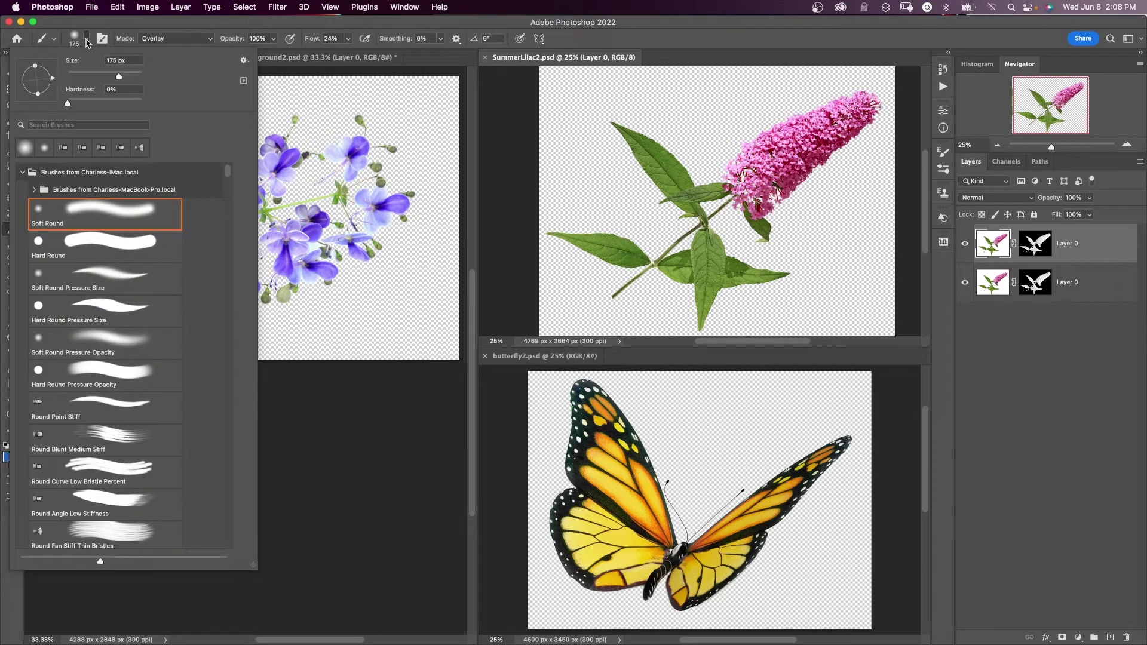
pyautogui.click(86, 40)
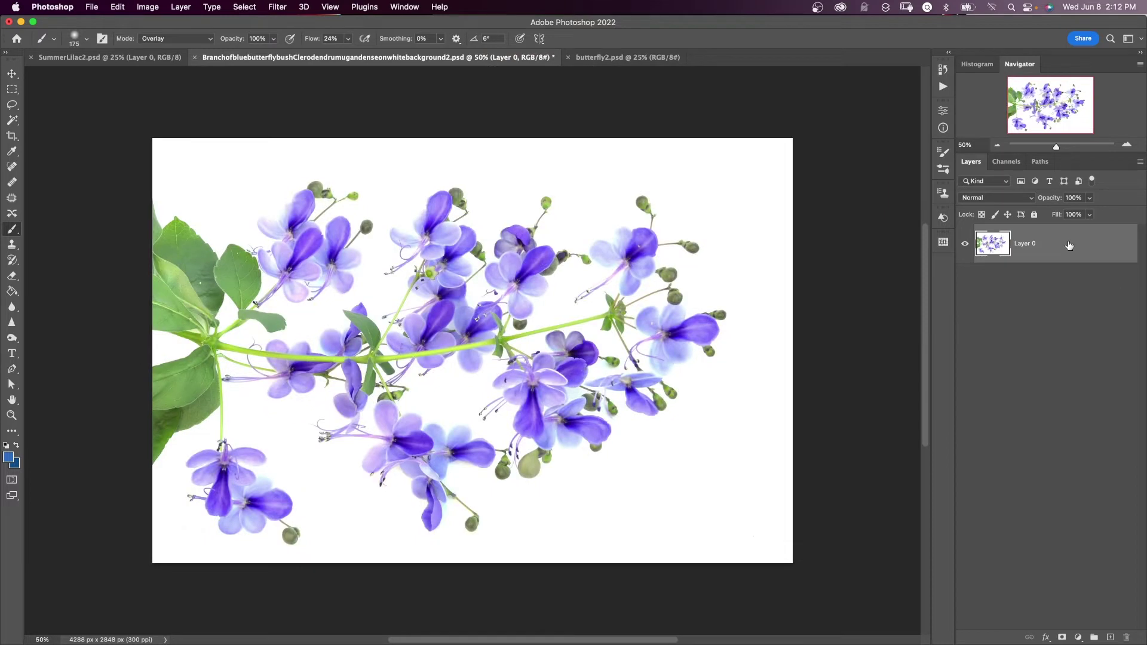
# Compare the Blue, Green and Red channels, then duplicate the Red channel as Red copy
pyautogui.click(1007, 162)
pyautogui.click(1006, 230)
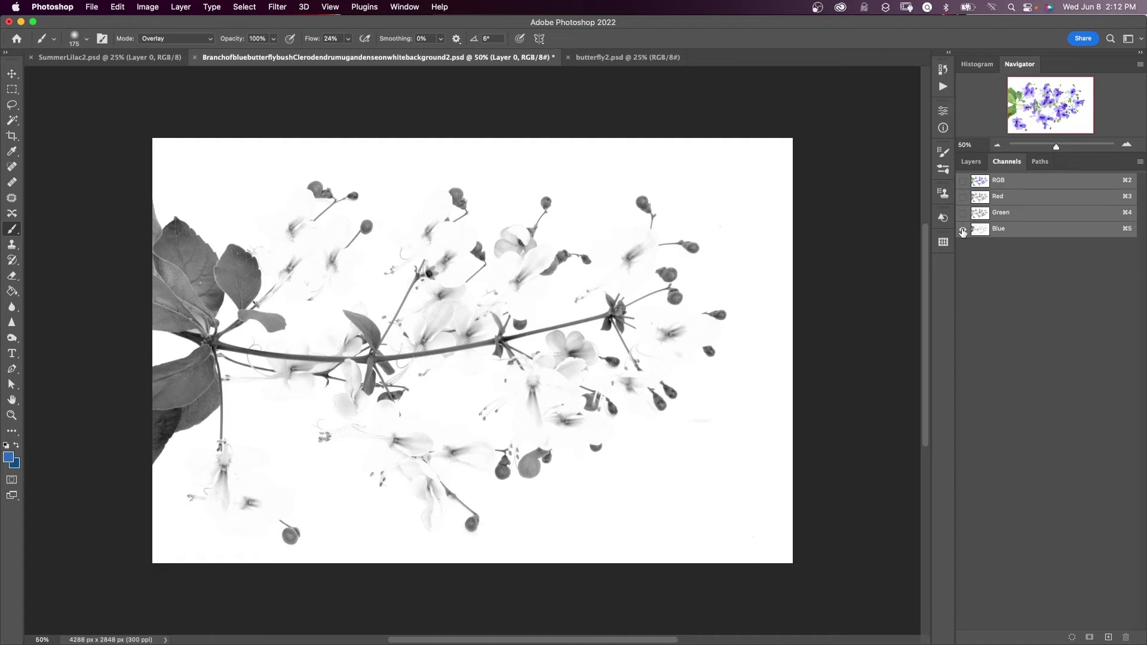
pyautogui.click(964, 215)
pyautogui.click(962, 198)
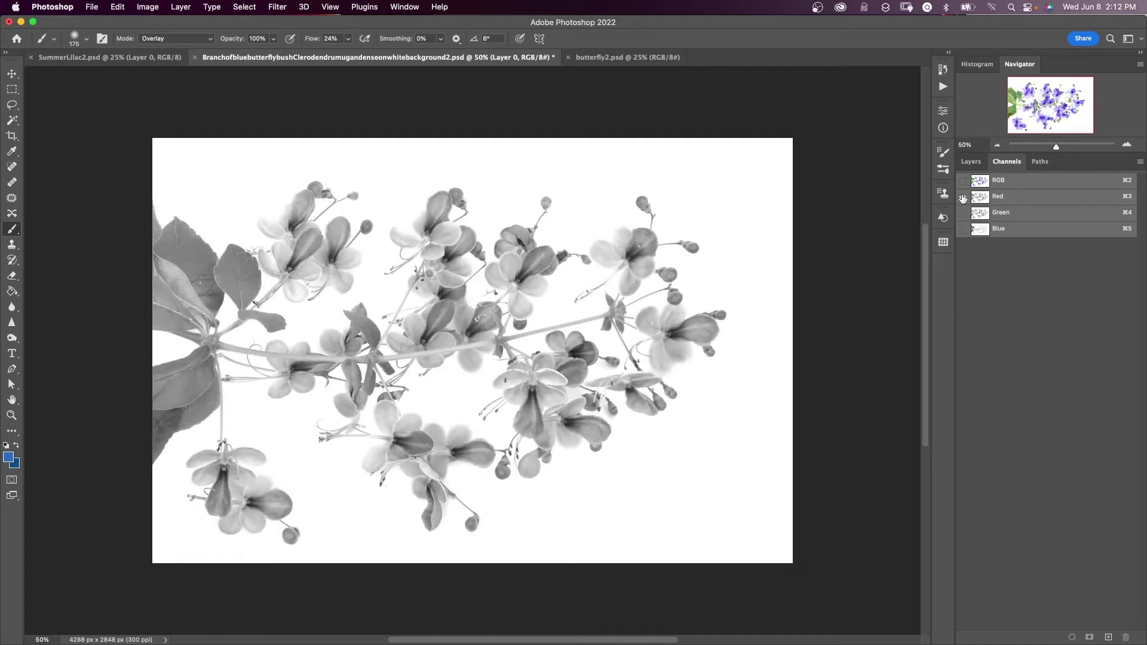
pyautogui.click(963, 199)
pyautogui.click(963, 199)
pyautogui.click(988, 198)
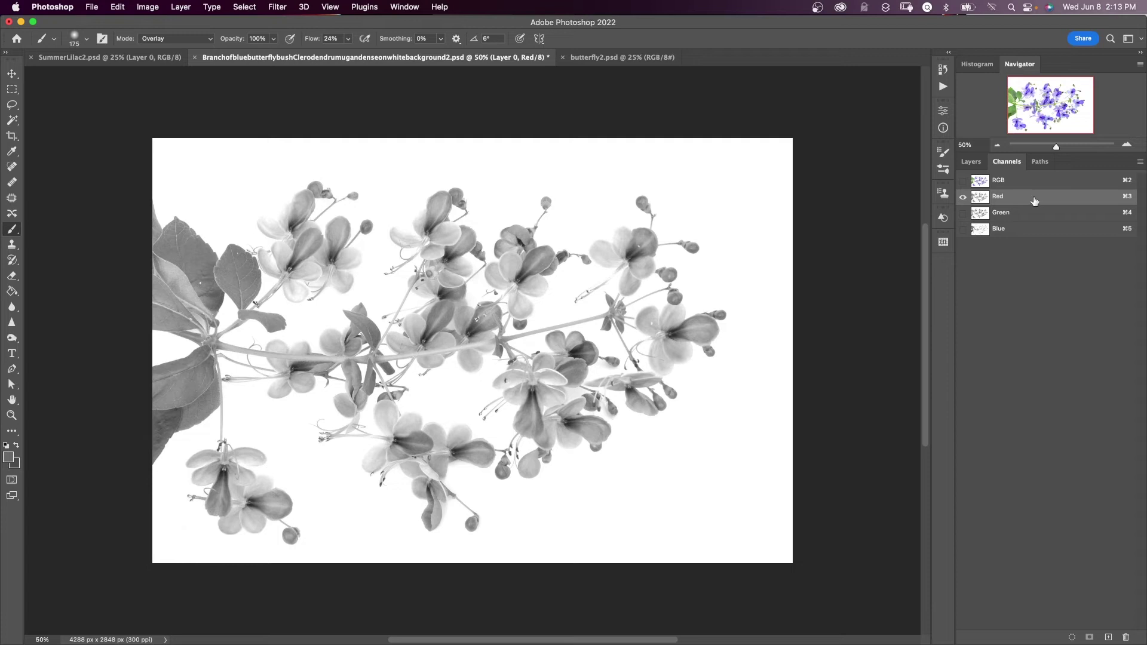
pyautogui.moveTo(1032, 200); pyautogui.dragTo(1108, 637)
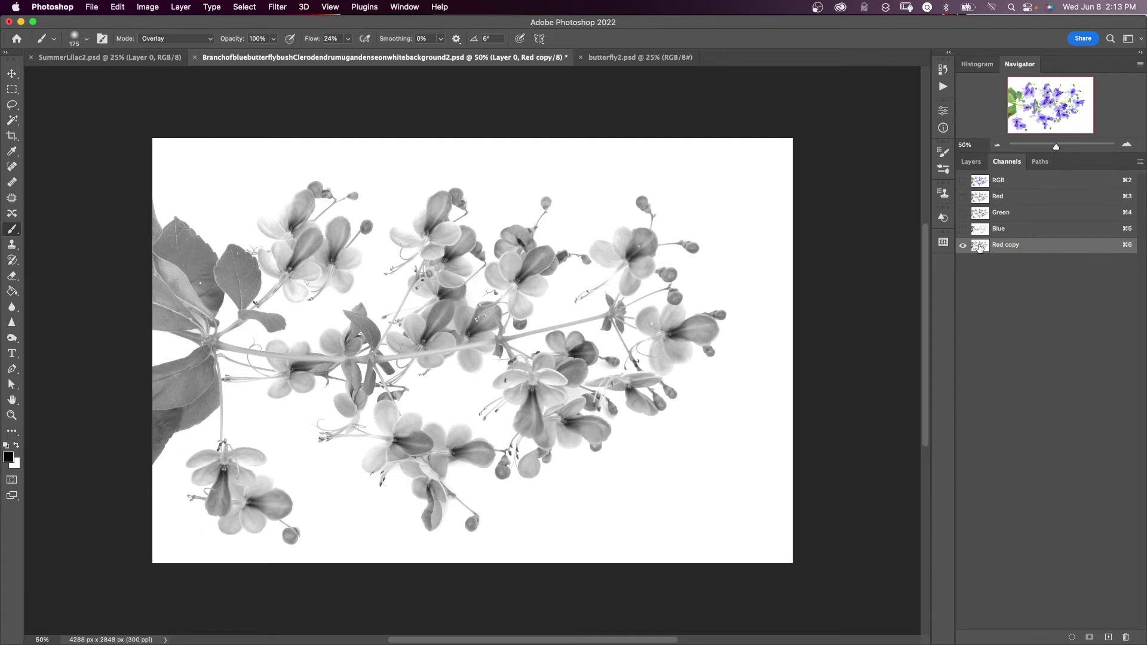
# Invert Red copy and fill it with White in Overlay mode at 100% opacity
pyautogui.press('super+i')
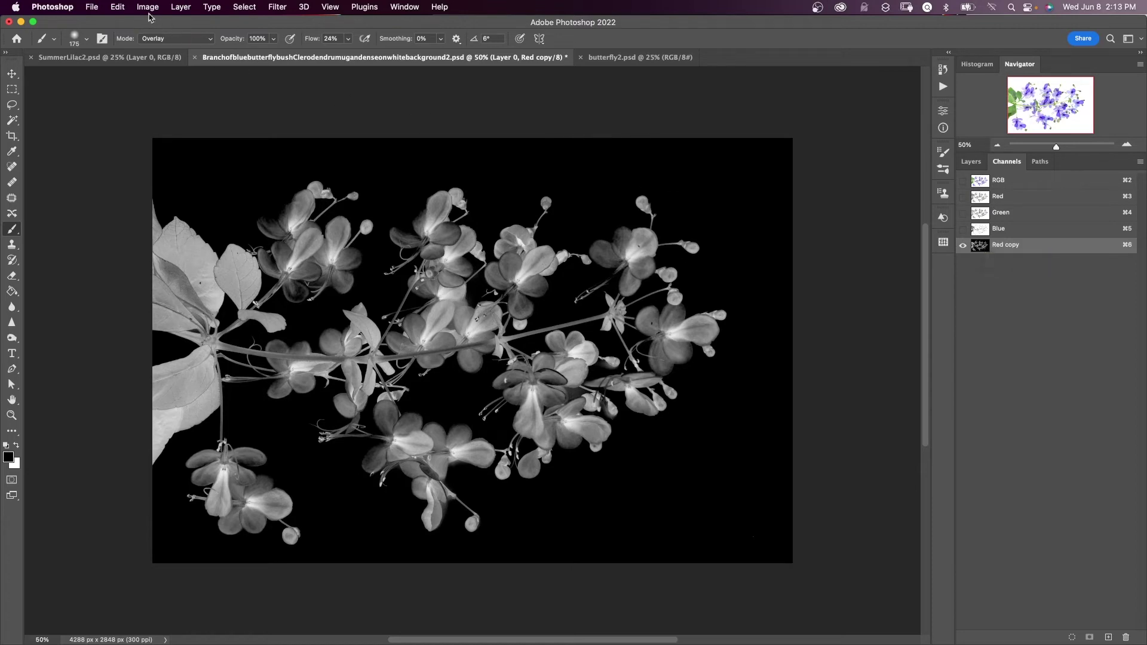
pyautogui.click(119, 8)
pyautogui.click(129, 188)
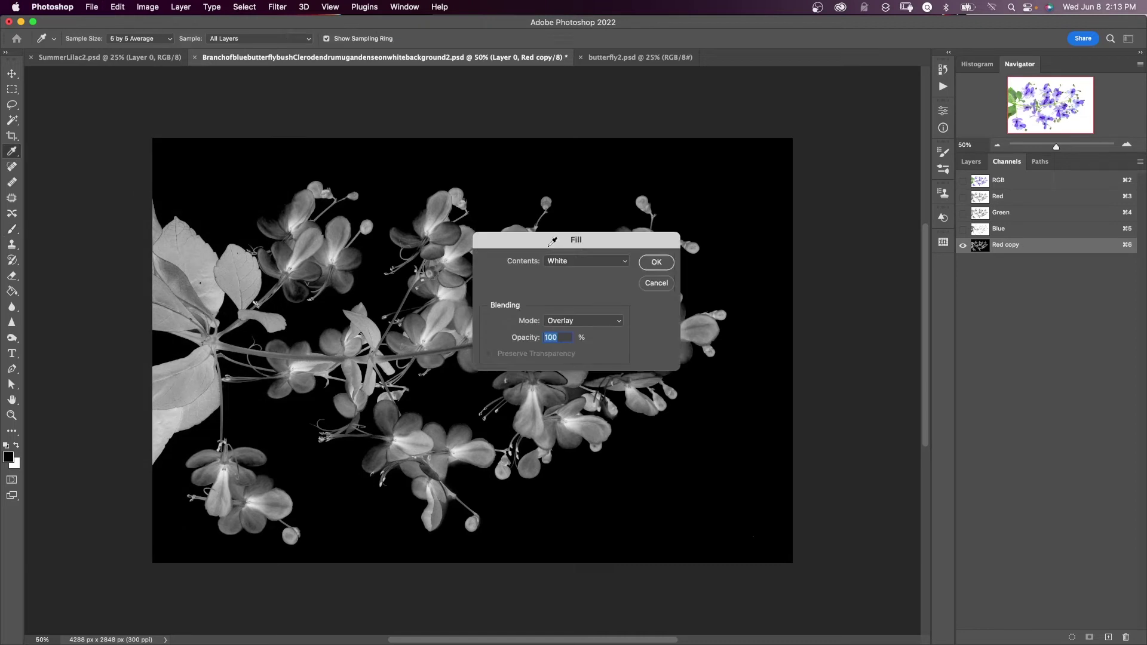
pyautogui.click(619, 322)
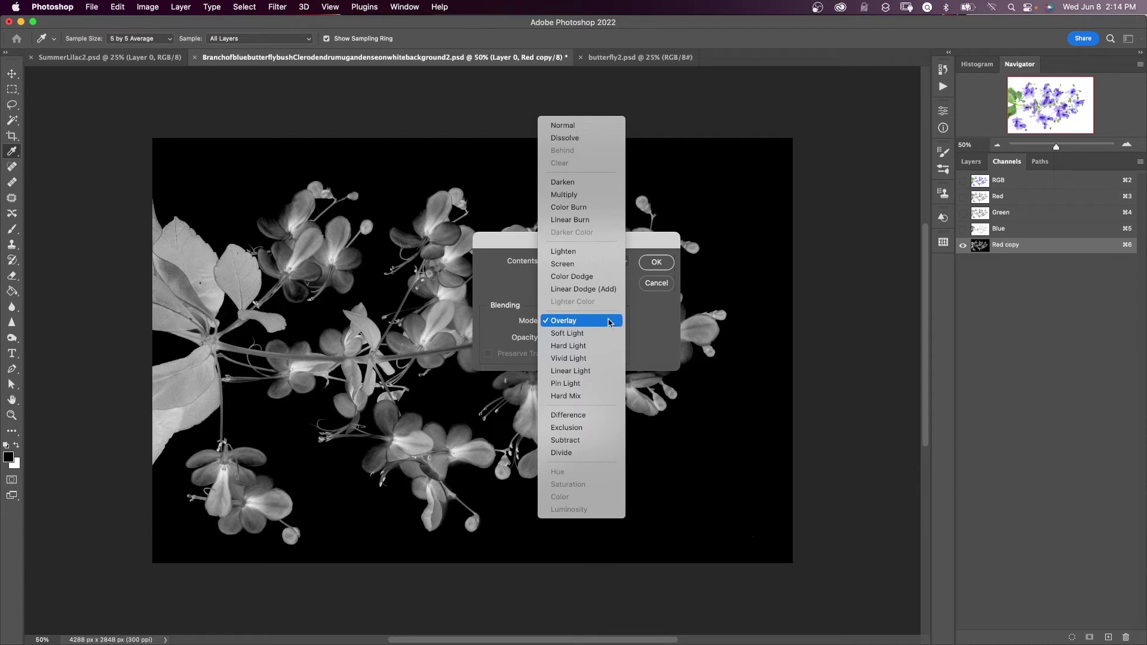
pyautogui.click(608, 322)
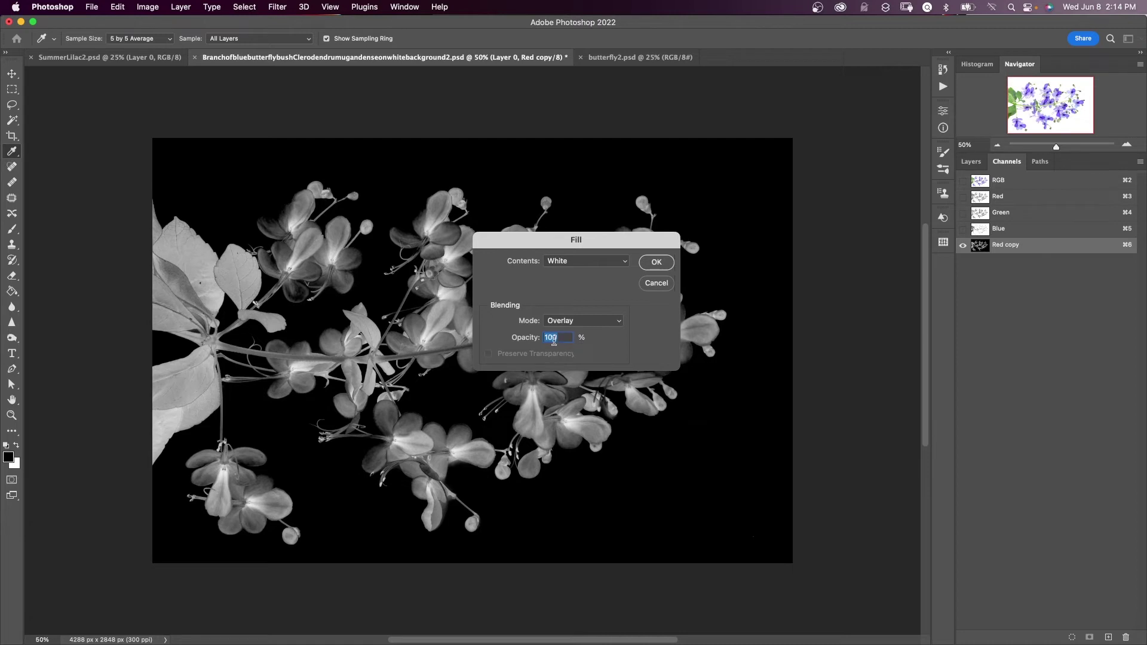
pyautogui.click(617, 324)
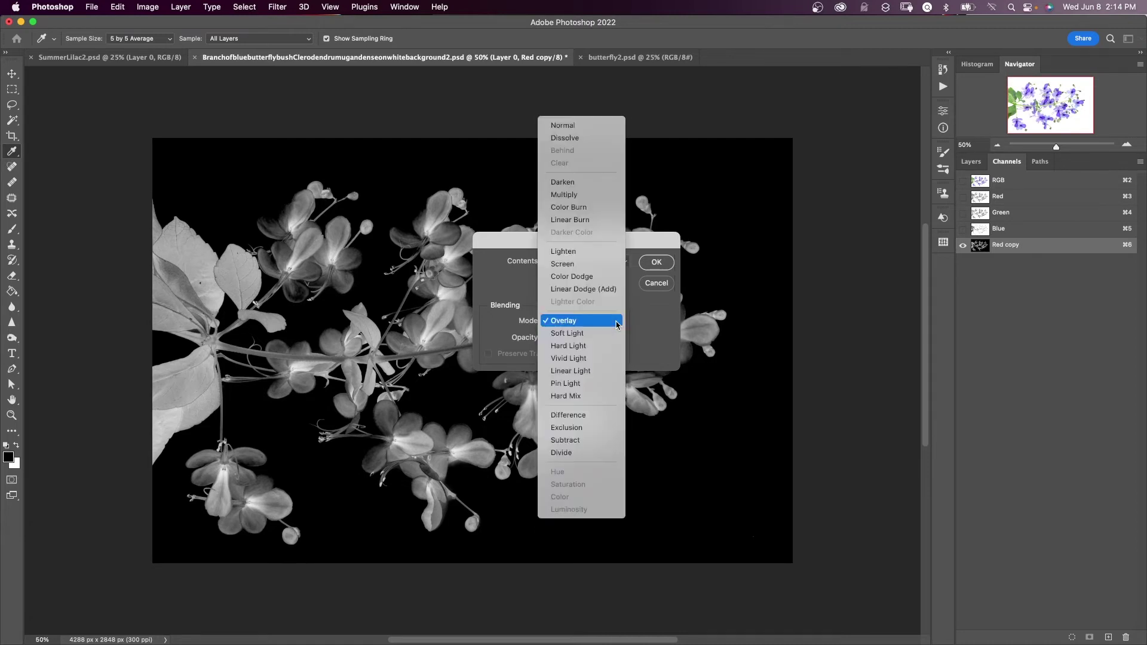
pyautogui.click(617, 321)
pyautogui.click(656, 262)
pyautogui.press('b')
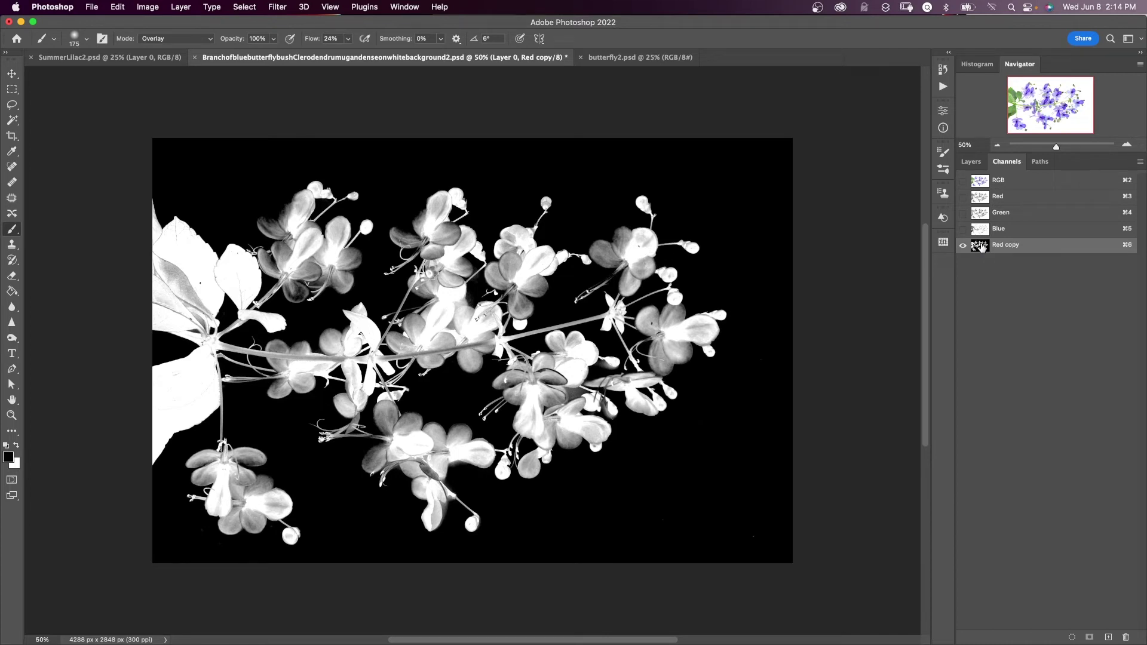
# Apply Levels 0, 1.74, 200 to the Red copy channel
pyautogui.click(147, 7)
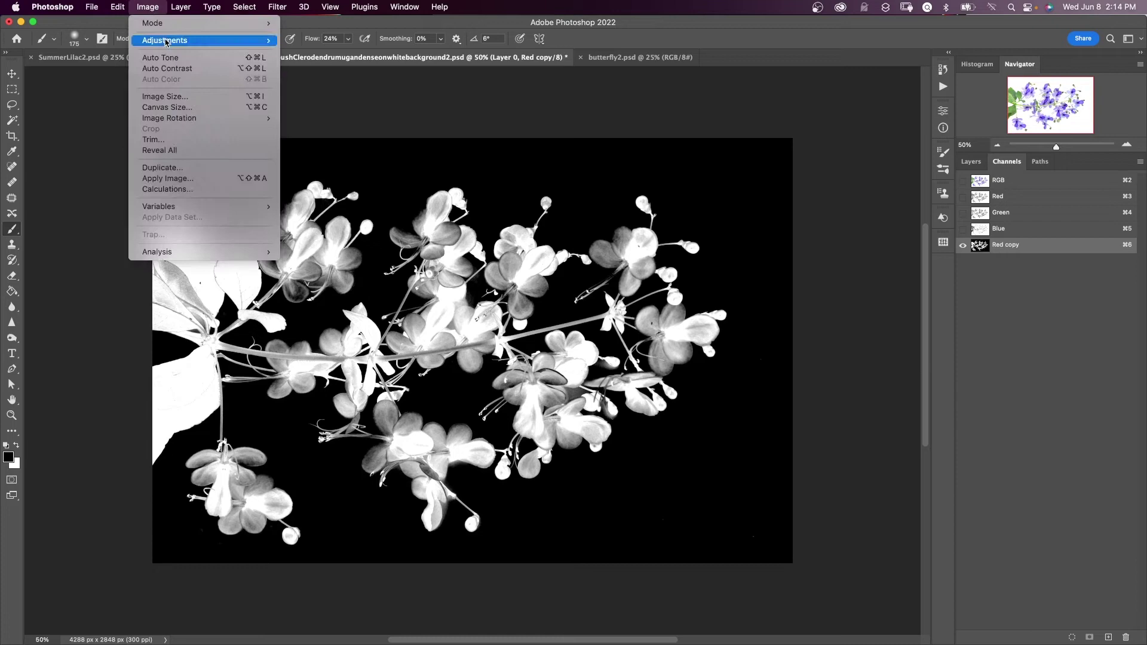
pyautogui.moveTo(166, 42)
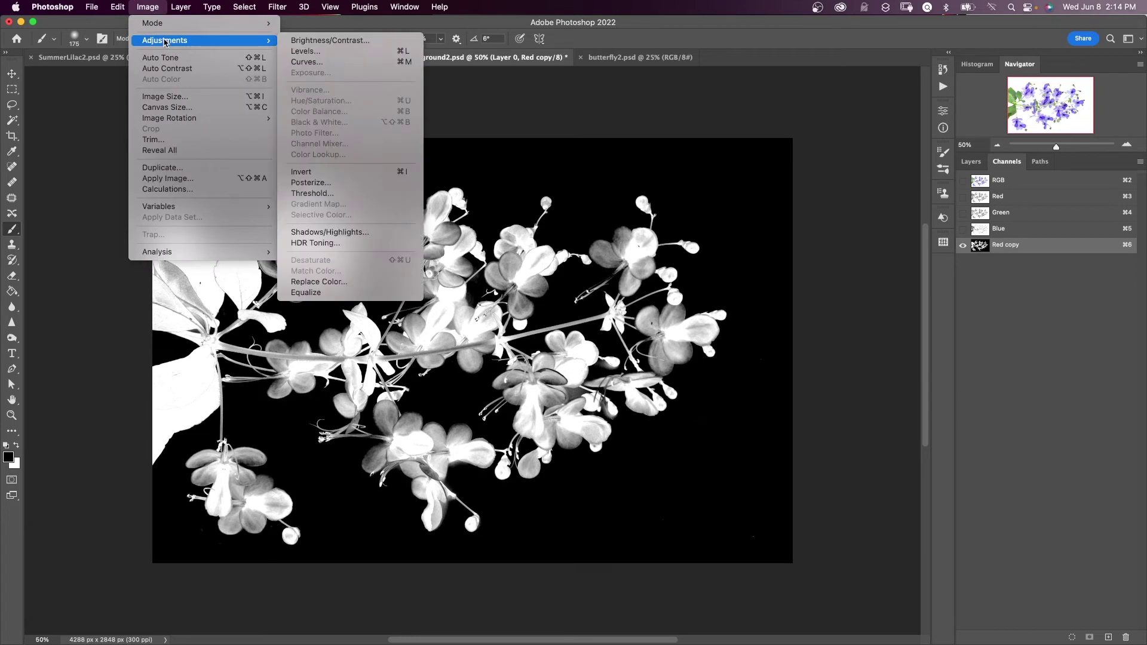
pyautogui.click(308, 51)
pyautogui.moveTo(571, 148); pyautogui.dragTo(757, 210)
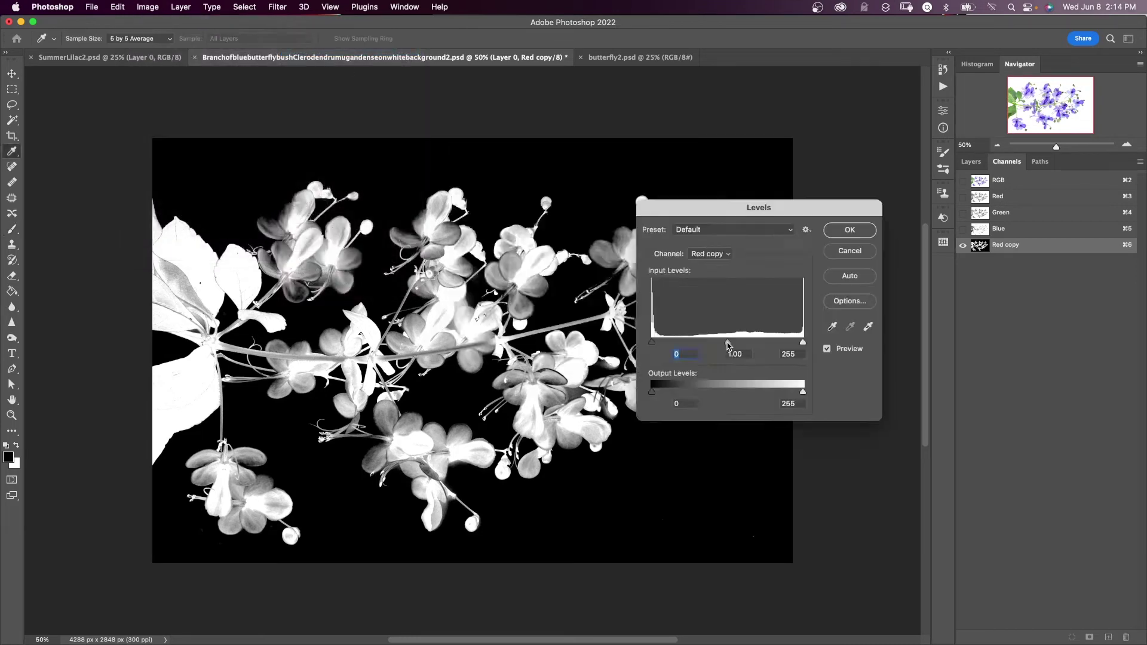
pyautogui.moveTo(728, 343); pyautogui.dragTo(697, 345)
pyautogui.moveTo(802, 342); pyautogui.dragTo(770, 343)
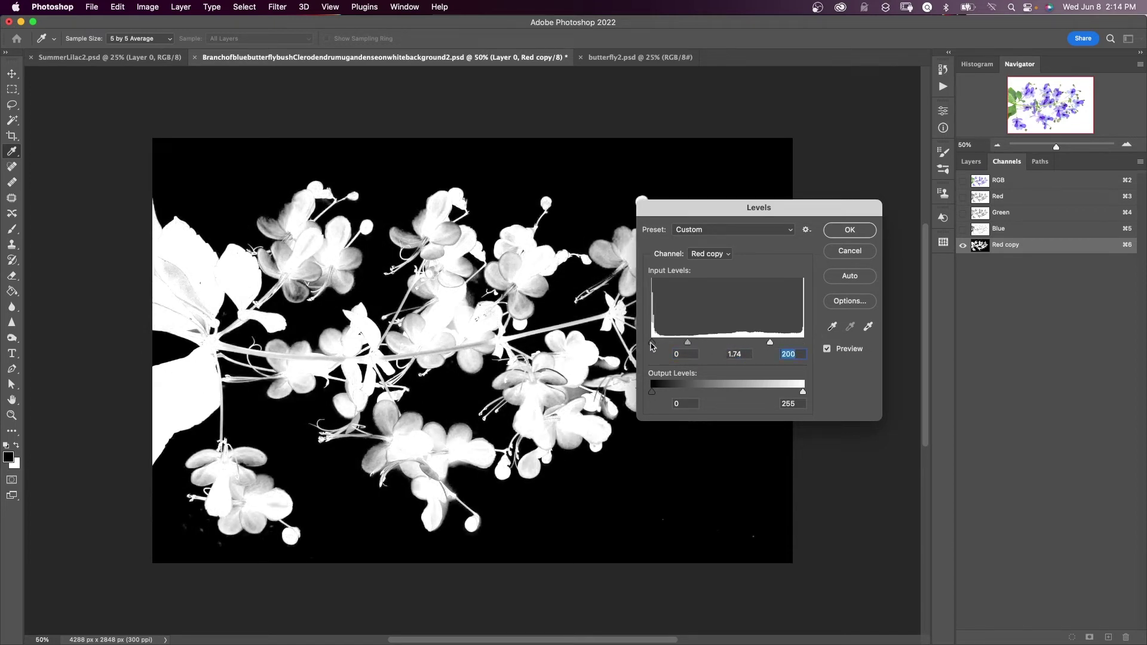
pyautogui.moveTo(652, 347); pyautogui.dragTo(681, 344)
pyautogui.click(843, 232)
pyautogui.press('b')
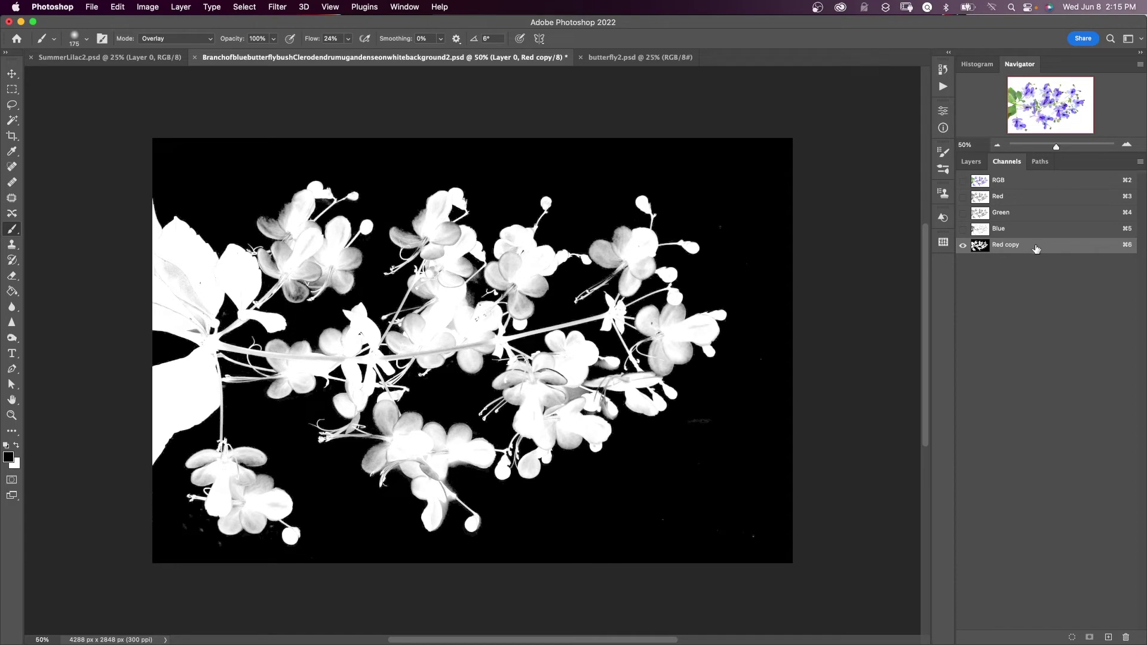
# Show the RGB composite, hide Red copy, and return to the Layers panel
pyautogui.click(962, 180)
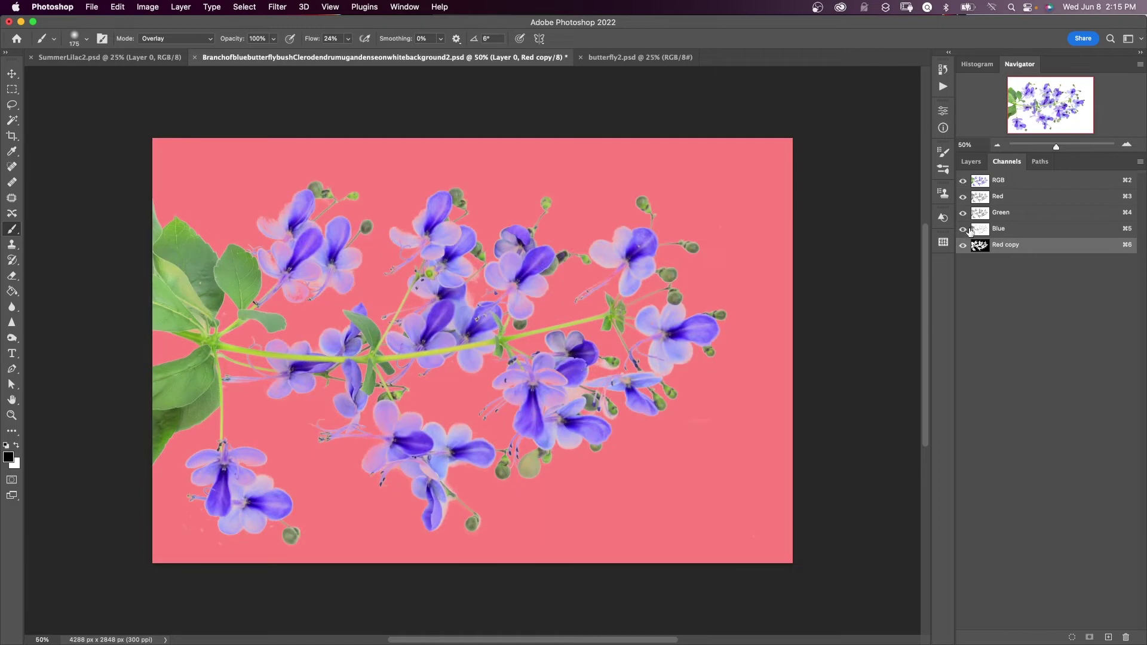
pyautogui.click(963, 245)
pyautogui.click(974, 165)
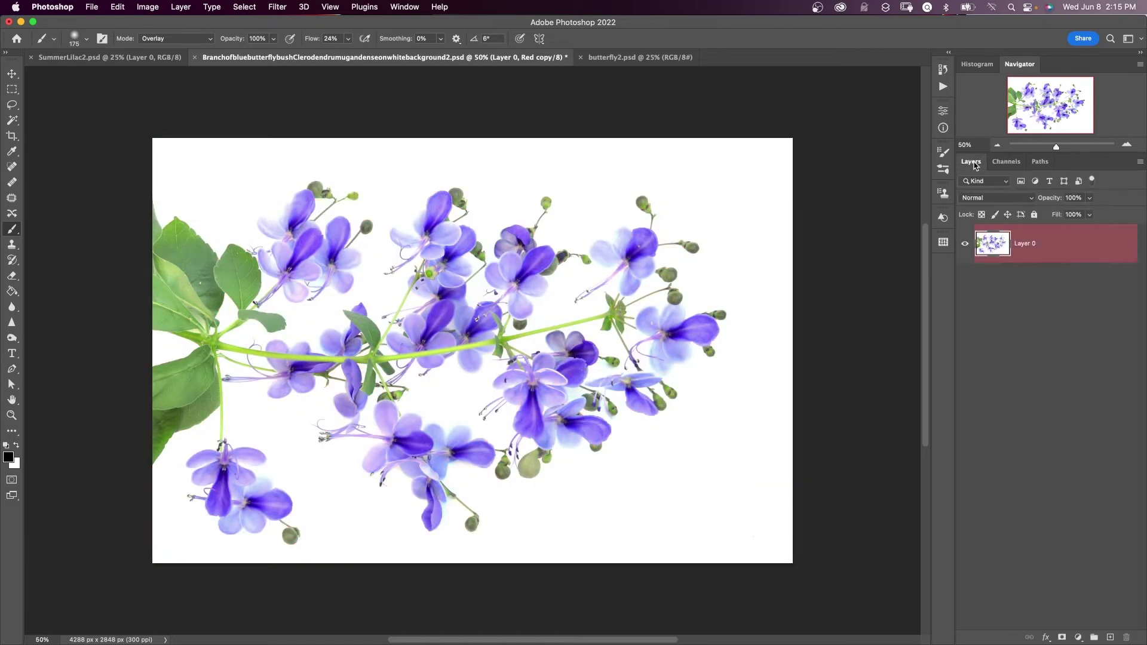
pyautogui.click(1073, 254)
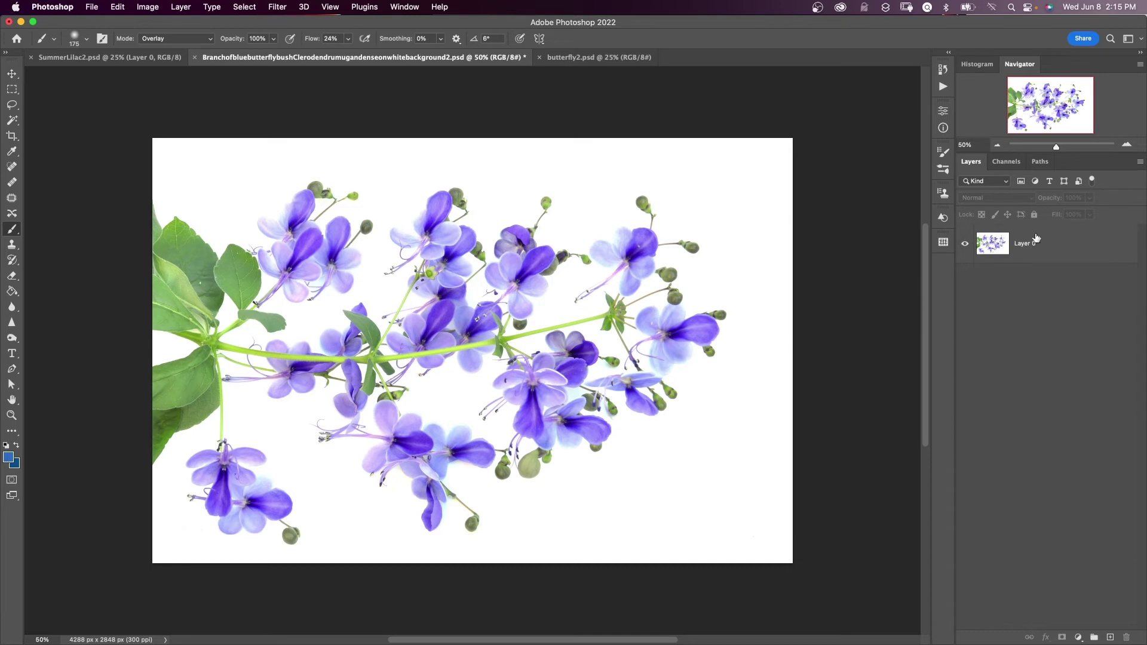
# Load the Red copy channel as a selection and select Layer 0
pyautogui.click(246, 7)
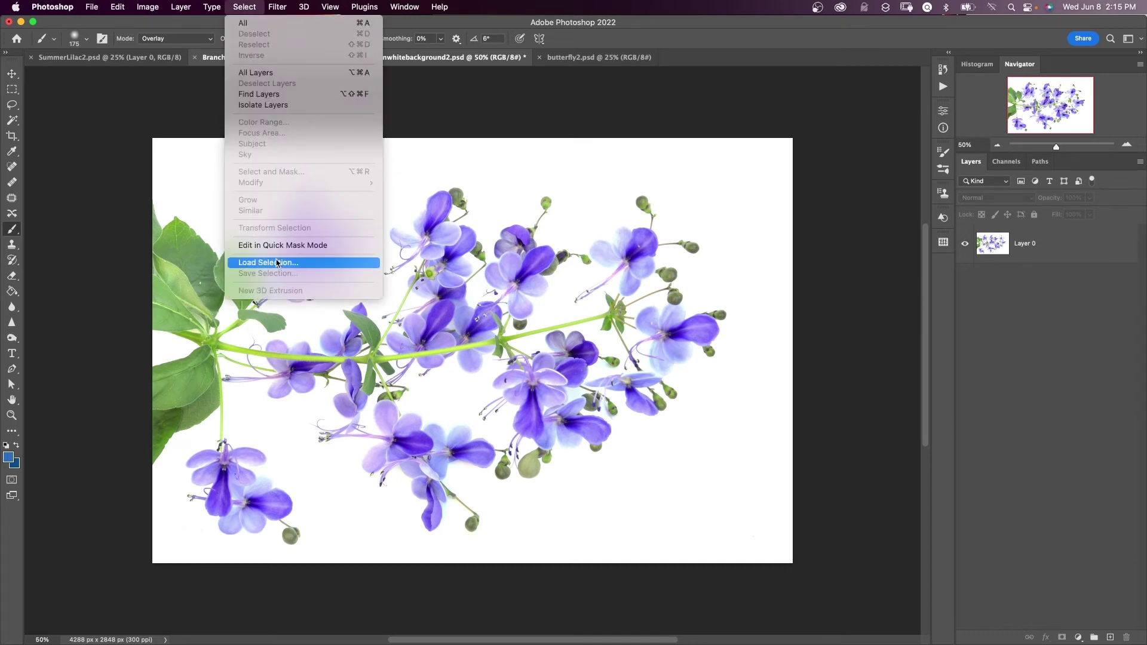
pyautogui.click(269, 263)
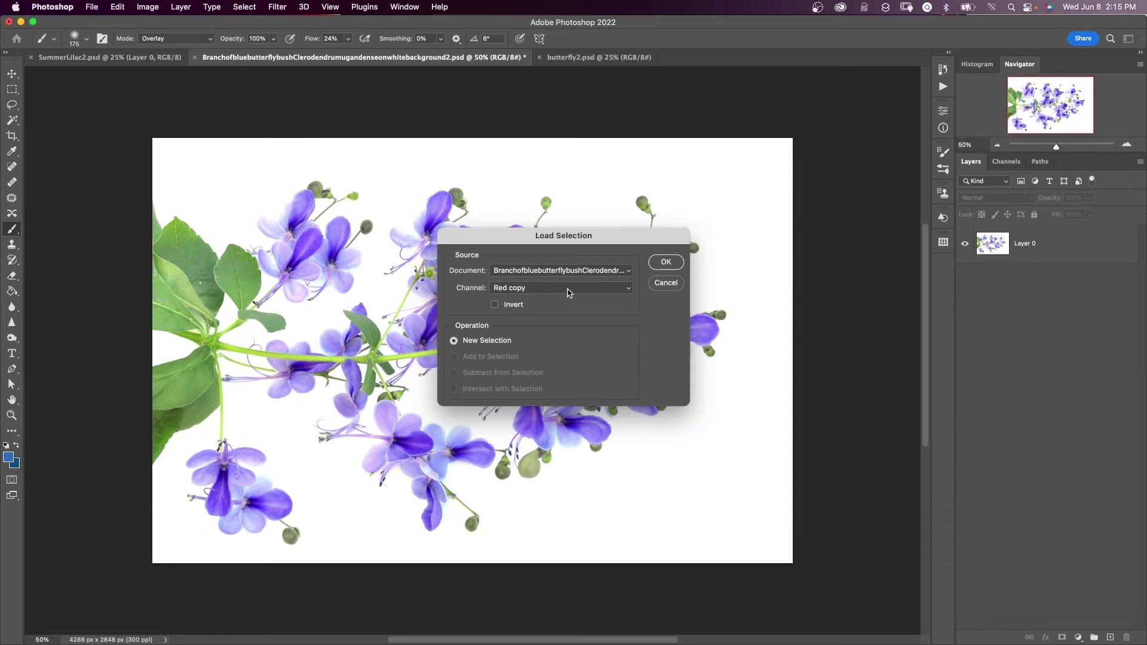
pyautogui.click(661, 263)
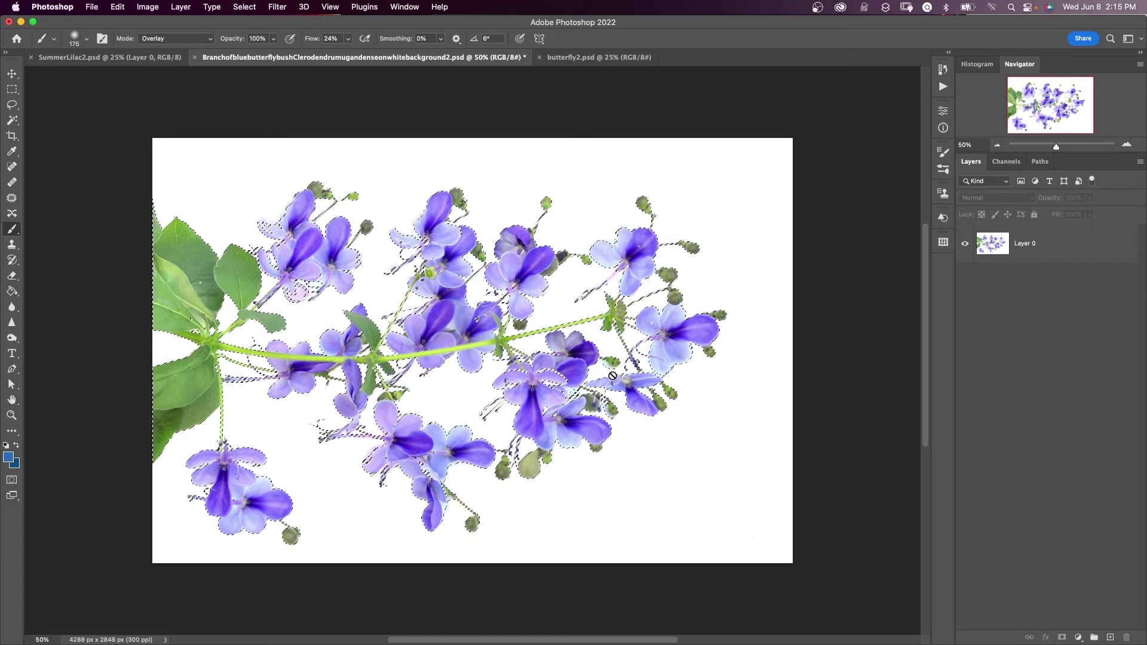
pyautogui.hscroll(-2, 612, 375)
pyautogui.click(1051, 244)
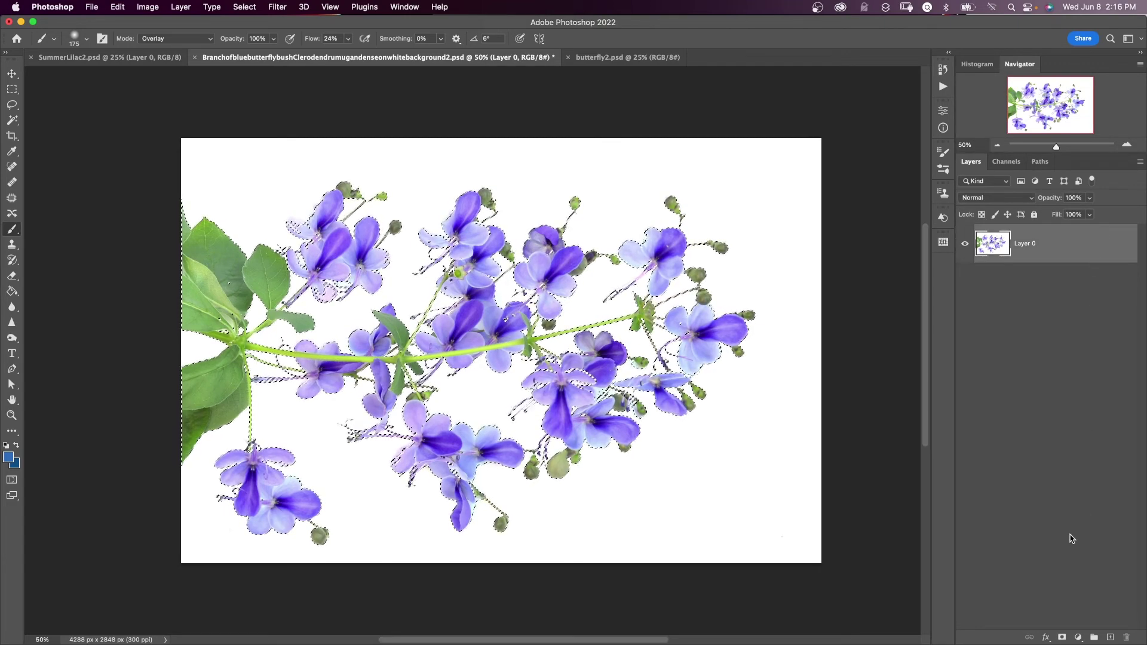
# Add a layer mask to Layer 0 and paint its grey petals white with an Overlay brush
pyautogui.click(1061, 638)
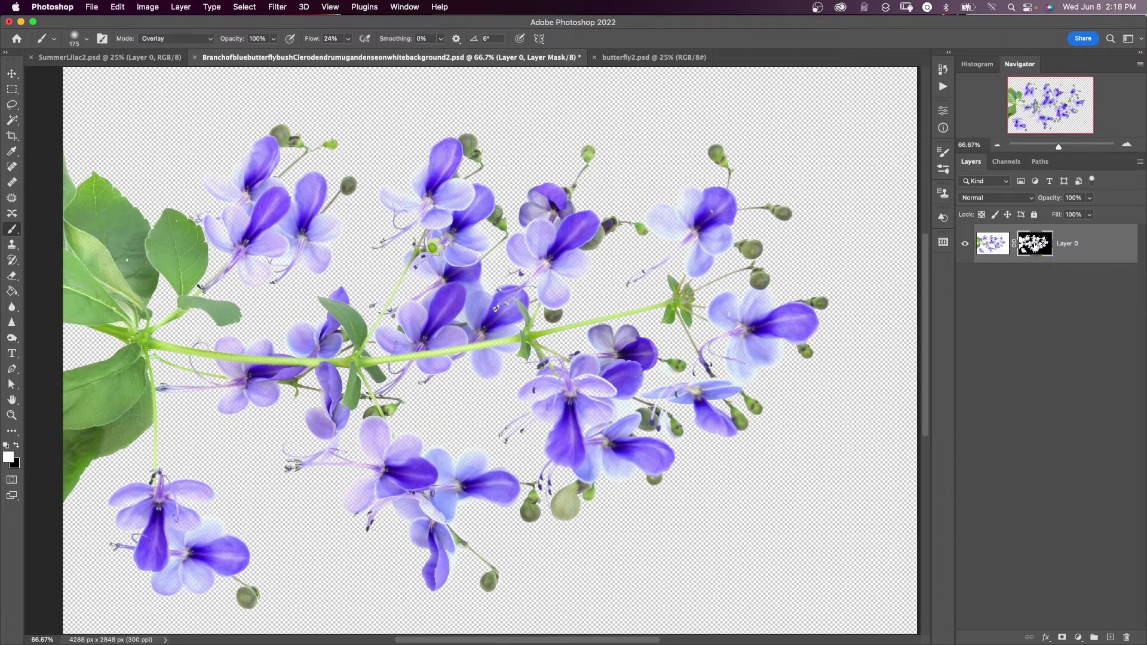
pyautogui.keyDown('alt'); pyautogui.click(1034, 244); pyautogui.keyUp('alt')
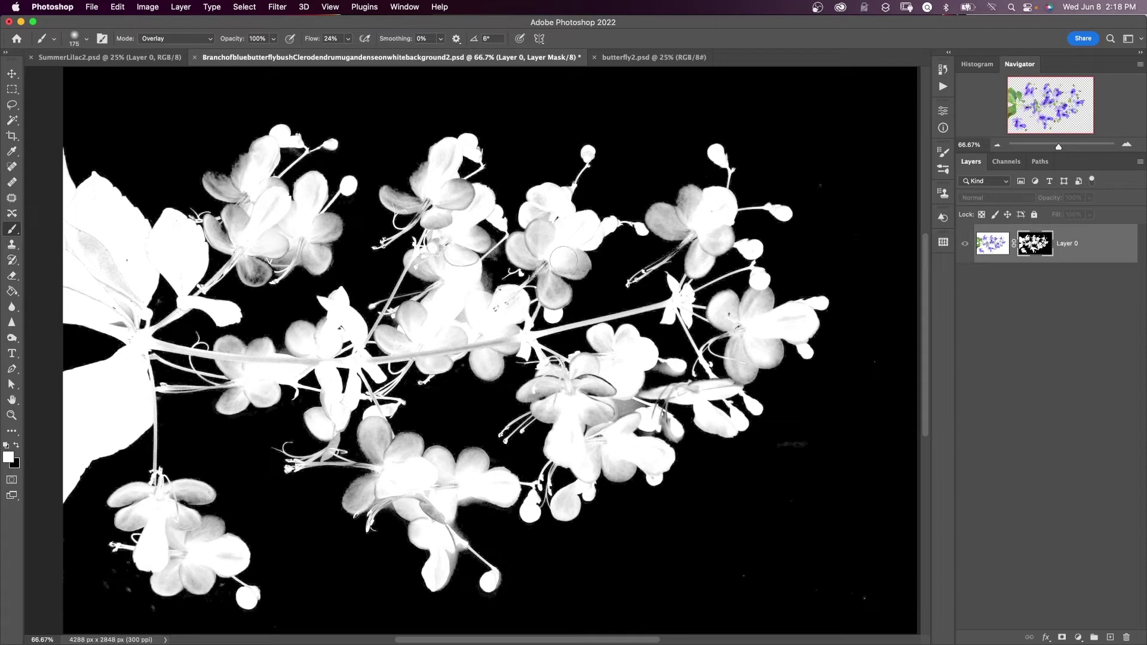
pyautogui.click(206, 40)
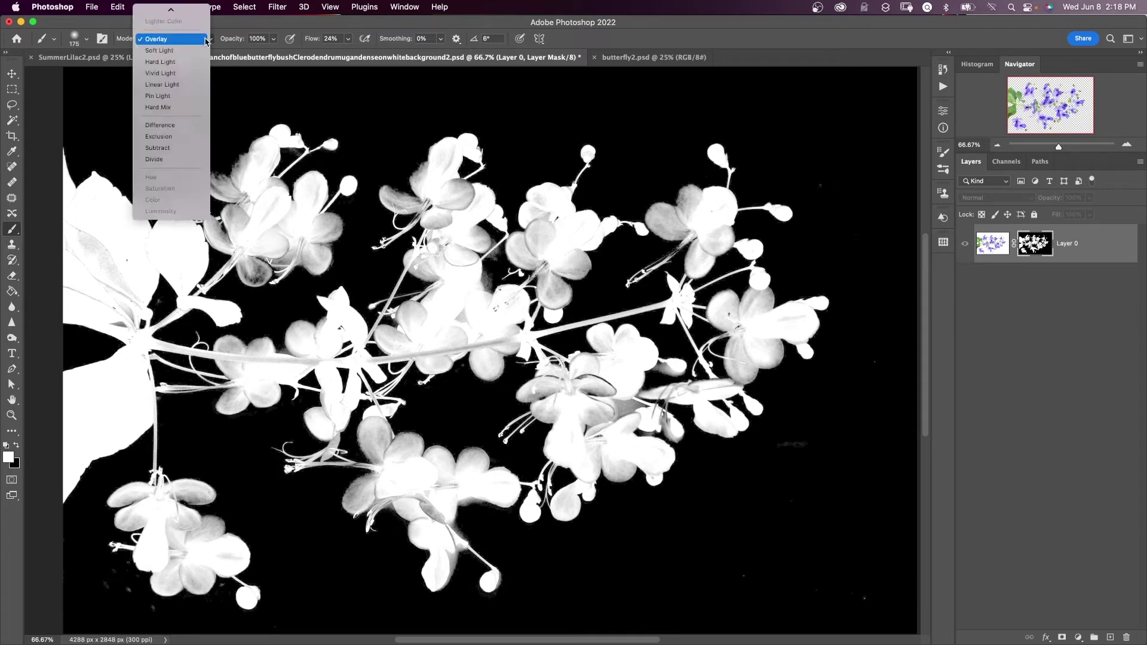
pyautogui.click(201, 42)
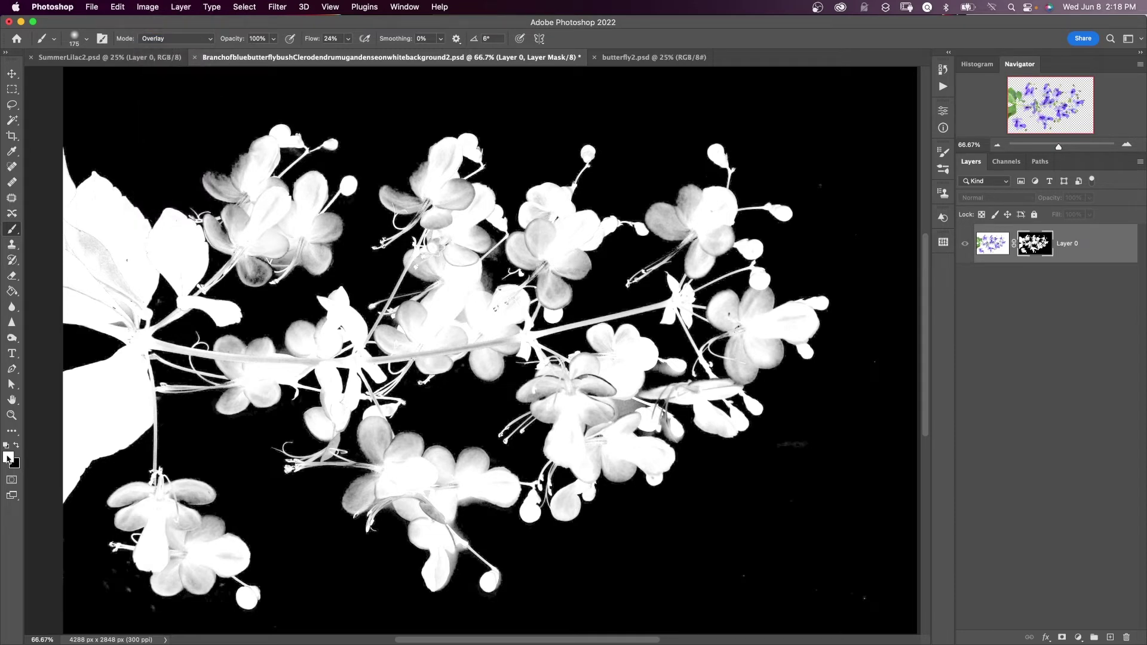
pyautogui.moveTo(559, 254)
pyautogui.mouseDown()
pyautogui.moveTo(526, 248)
pyautogui.moveTo(600, 245)
pyautogui.moveTo(622, 218)
pyautogui.moveTo(587, 147)
pyautogui.mouseUp()
pyautogui.press('super+equal')
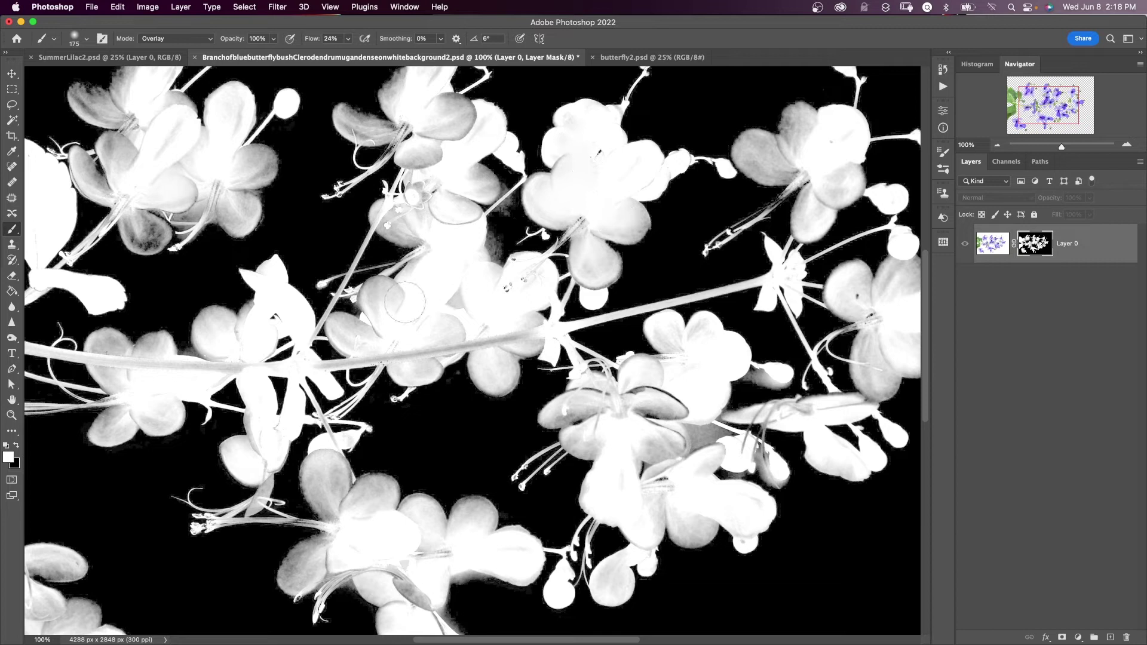
pyautogui.moveTo(412, 299)
pyautogui.mouseDown()
pyautogui.moveTo(379, 297)
pyautogui.moveTo(380, 324)
pyautogui.moveTo(348, 333)
pyautogui.moveTo(417, 326)
pyautogui.moveTo(418, 343)
pyautogui.moveTo(432, 344)
pyautogui.moveTo(482, 299)
pyautogui.moveTo(495, 326)
pyautogui.moveTo(485, 369)
pyautogui.moveTo(493, 342)
pyautogui.moveTo(428, 353)
pyautogui.moveTo(378, 296)
pyautogui.moveTo(361, 332)
pyautogui.moveTo(349, 332)
pyautogui.moveTo(322, 544)
pyautogui.moveTo(289, 576)
pyautogui.moveTo(314, 562)
pyautogui.mouseUp()
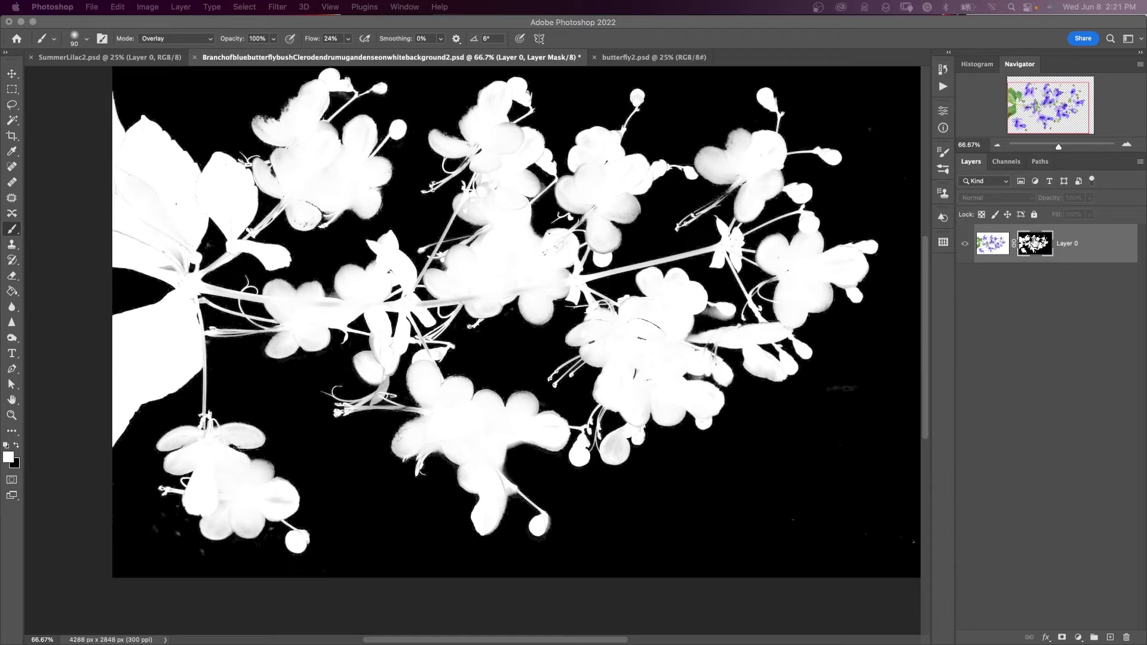
pyautogui.keyDown('alt'); pyautogui.click(1034, 243); pyautogui.keyUp('alt')
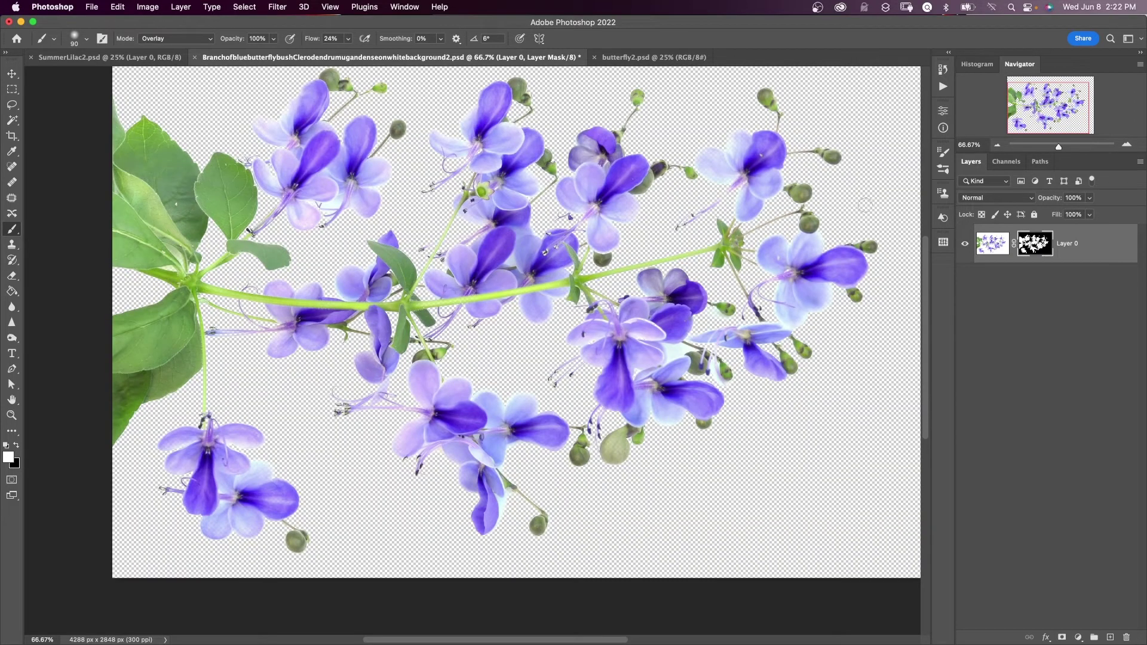
pyautogui.press('super+2')
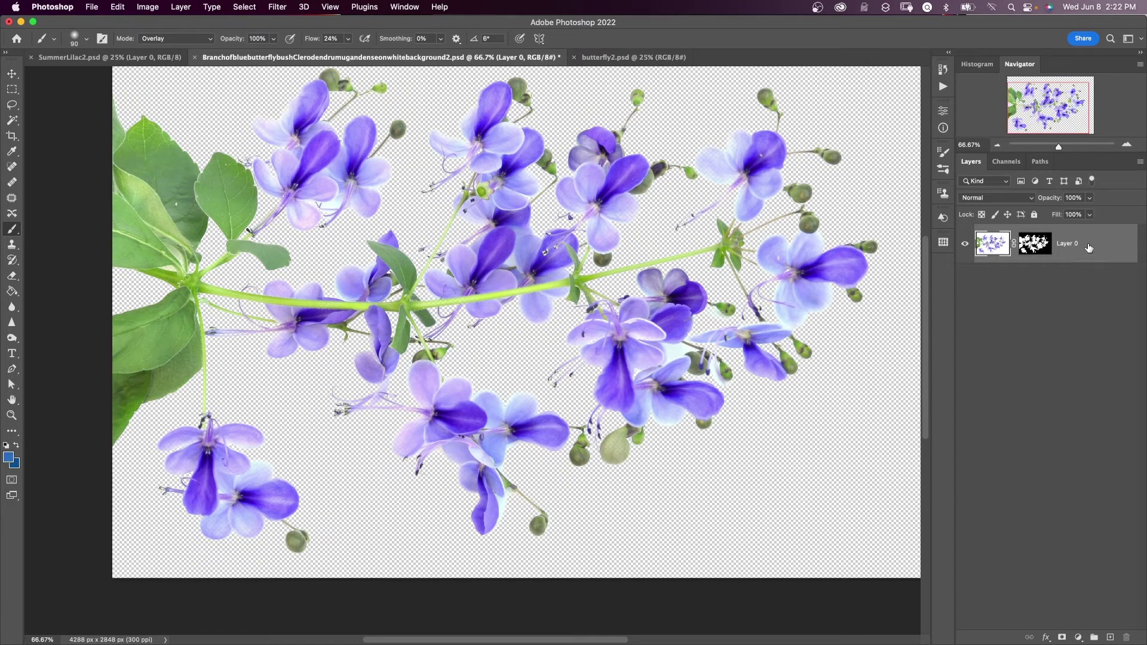
# Add a Hue/Saturation layer (Master +15, Greens +21 via a leaf sample), then target the layer itself
pyautogui.click(1079, 637)
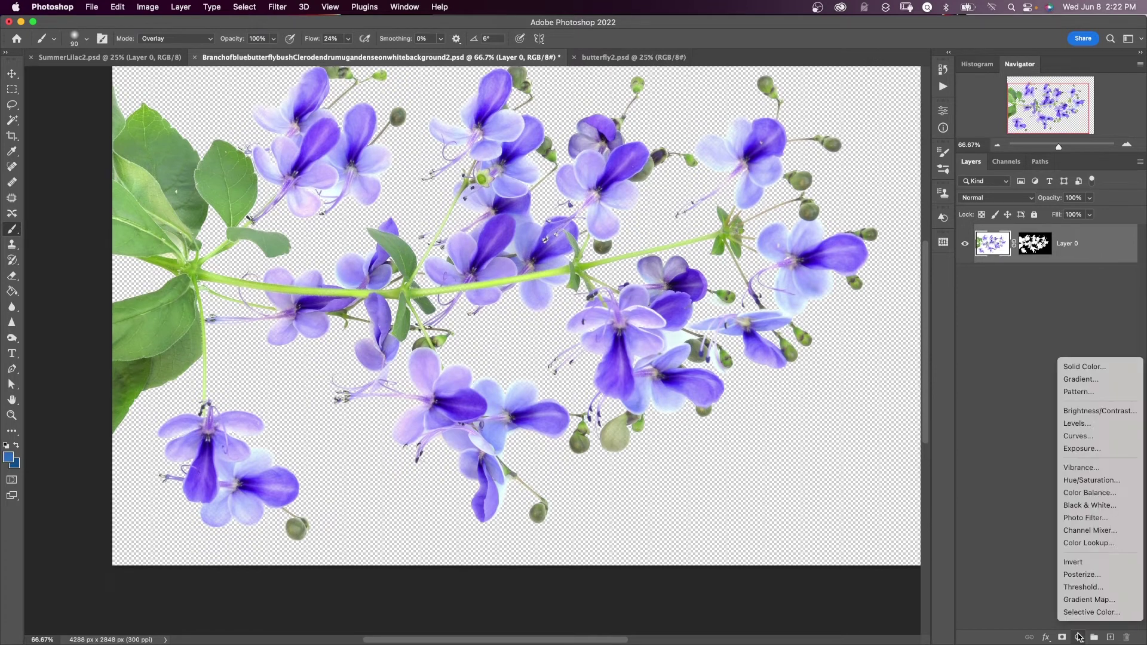
pyautogui.click(1088, 480)
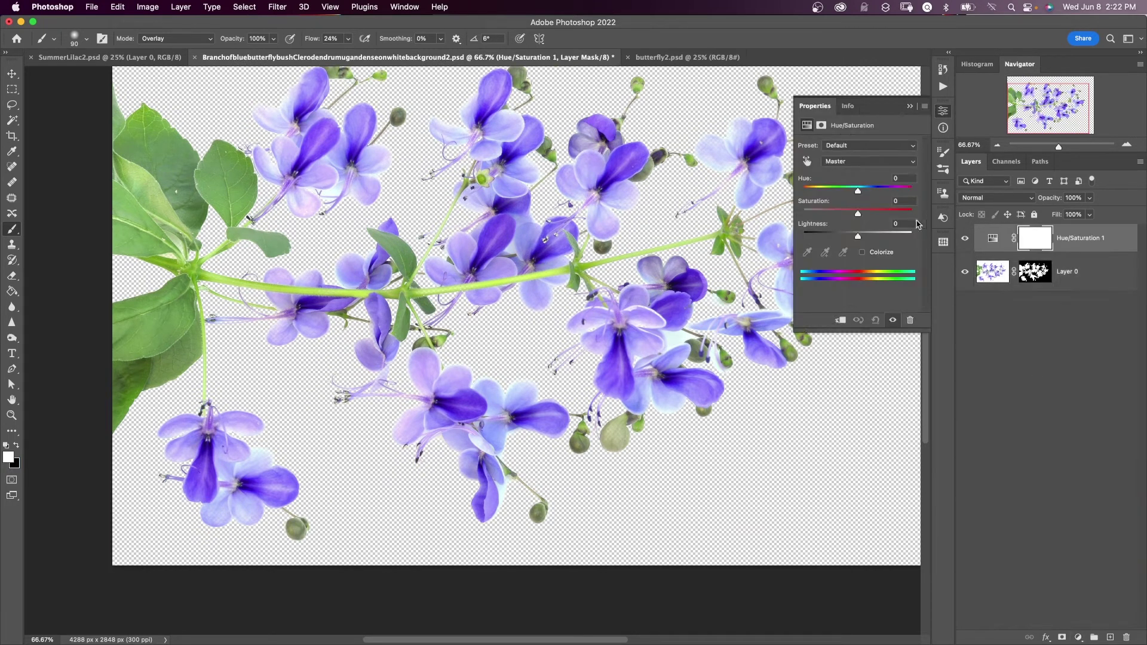
pyautogui.moveTo(858, 216); pyautogui.dragTo(866, 213)
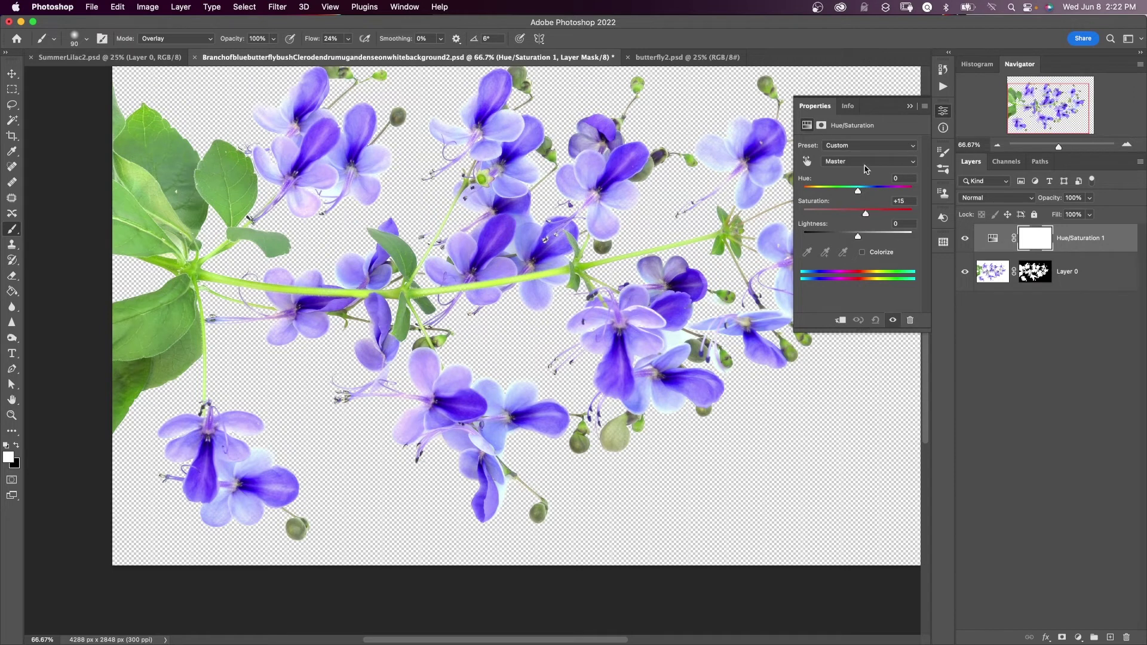
pyautogui.click(806, 162)
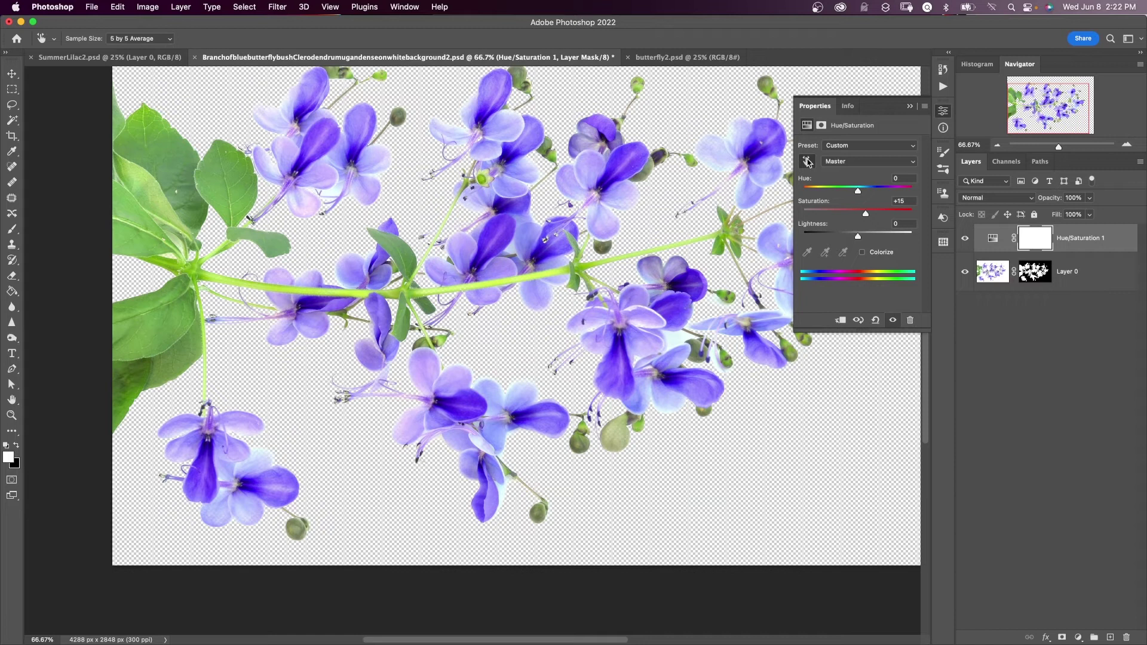
pyautogui.moveTo(167, 316); pyautogui.dragTo(175, 322)
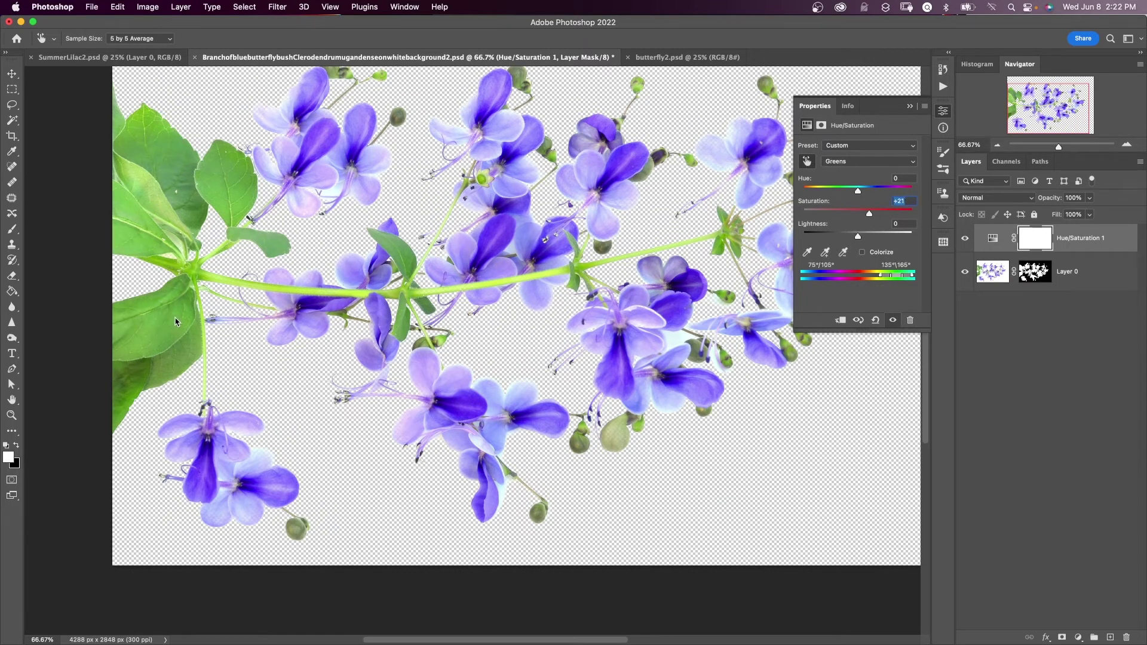
pyautogui.click(910, 105)
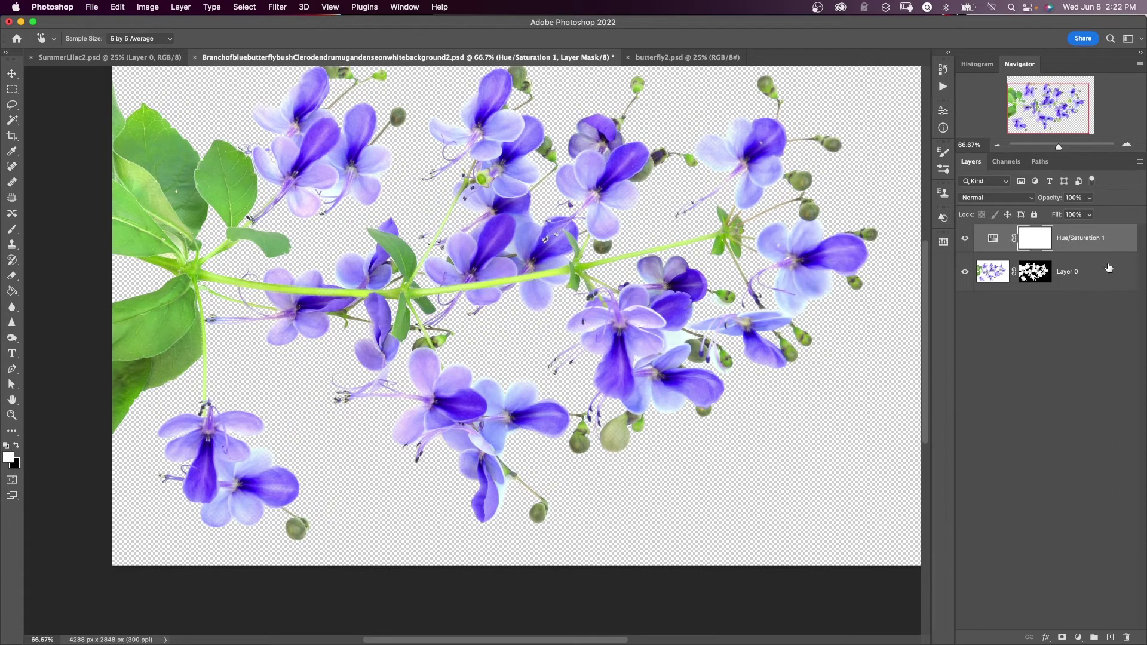
pyautogui.click(1107, 242)
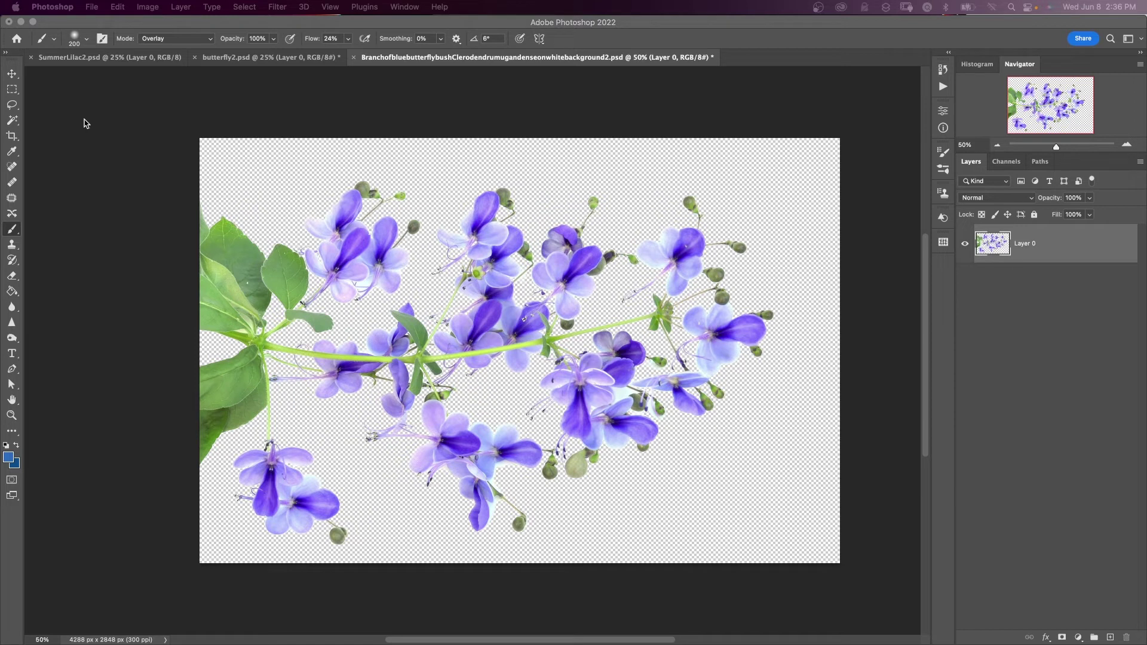
# Create Untitled-1 from the Custom 12 x 12 in, 300 ppi preset
pyautogui.click(91, 7)
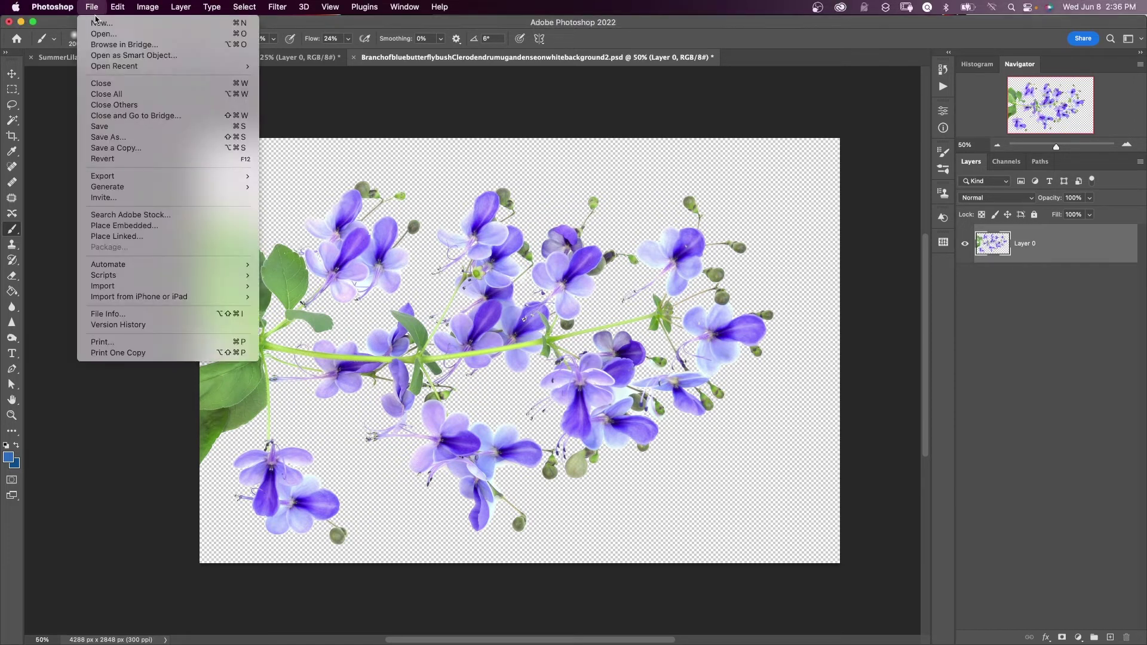
pyautogui.click(101, 23)
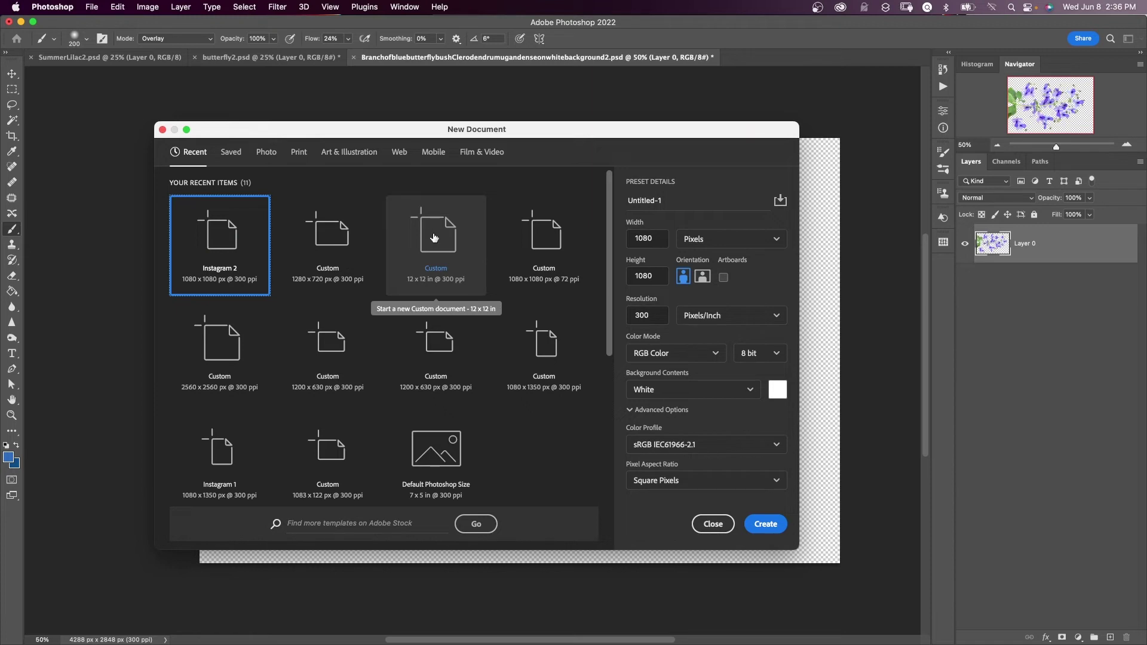
pyautogui.click(434, 237)
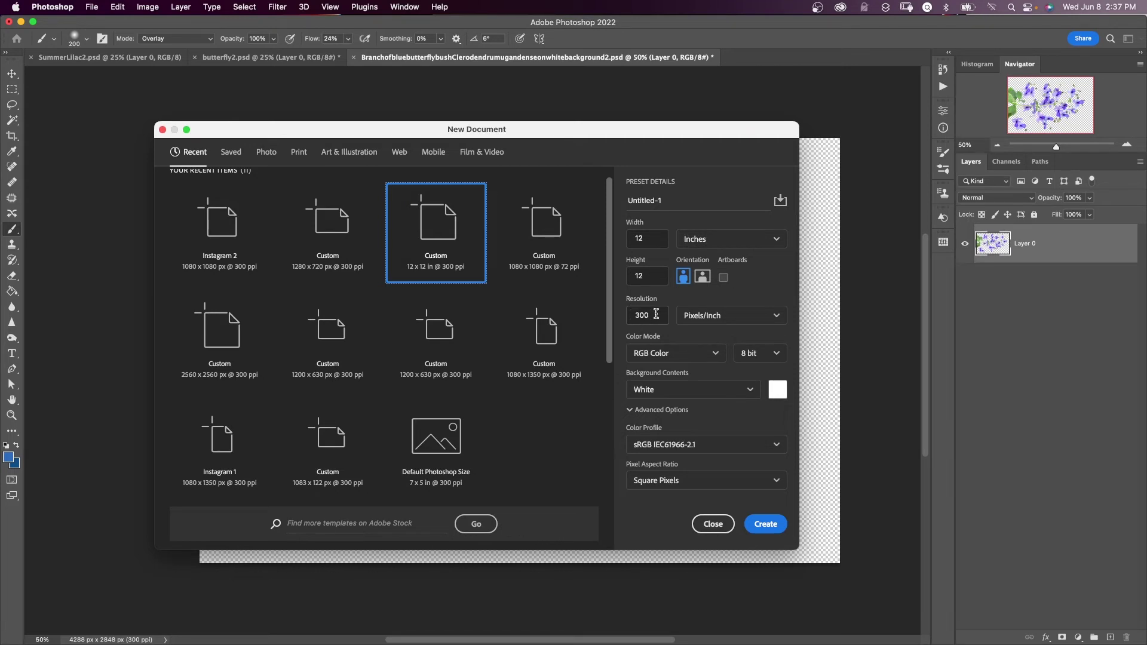
pyautogui.click(767, 523)
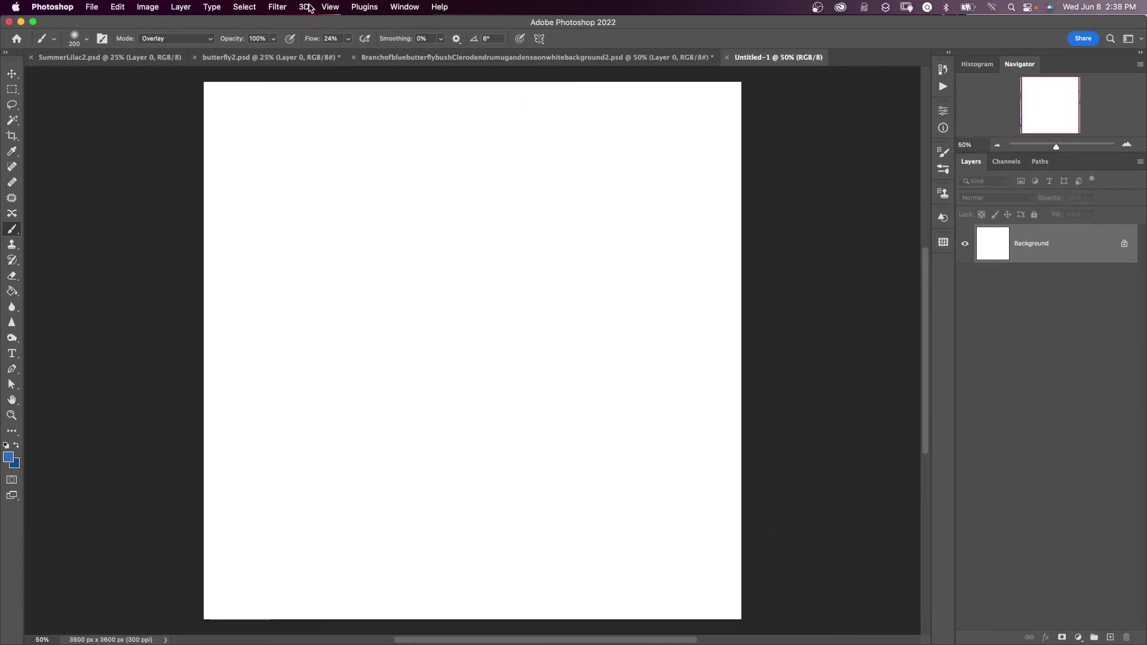
# Turn on Pattern Preview, accept the smart-object alert, and zoom out to see the tiles
pyautogui.click(329, 7)
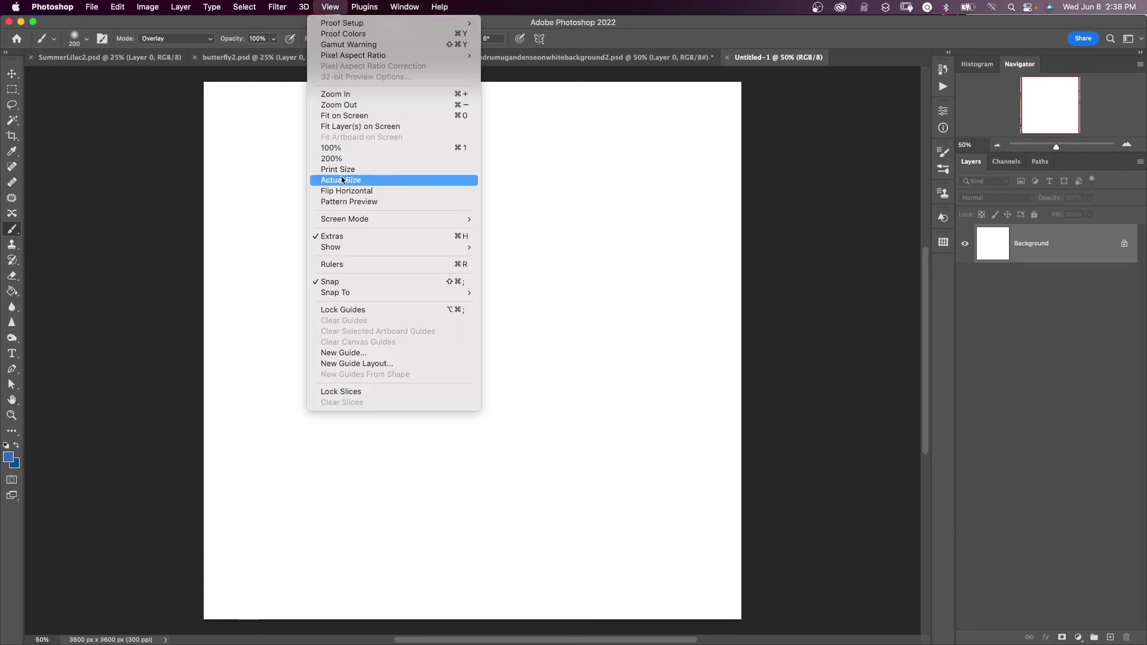
pyautogui.click(333, 202)
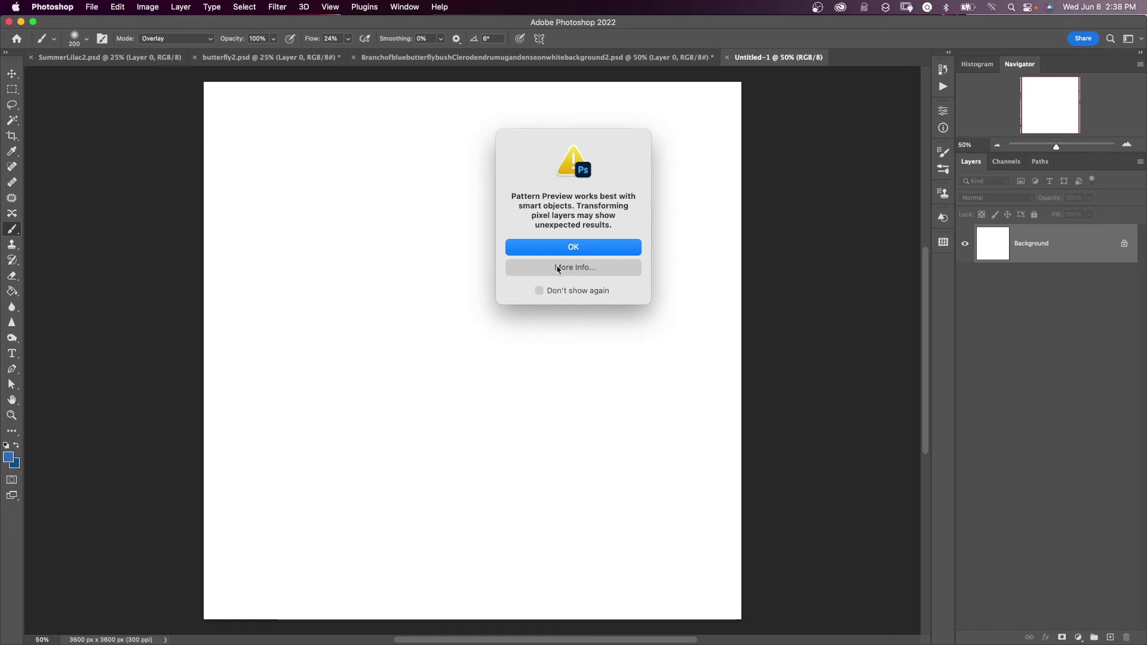
pyautogui.click(570, 248)
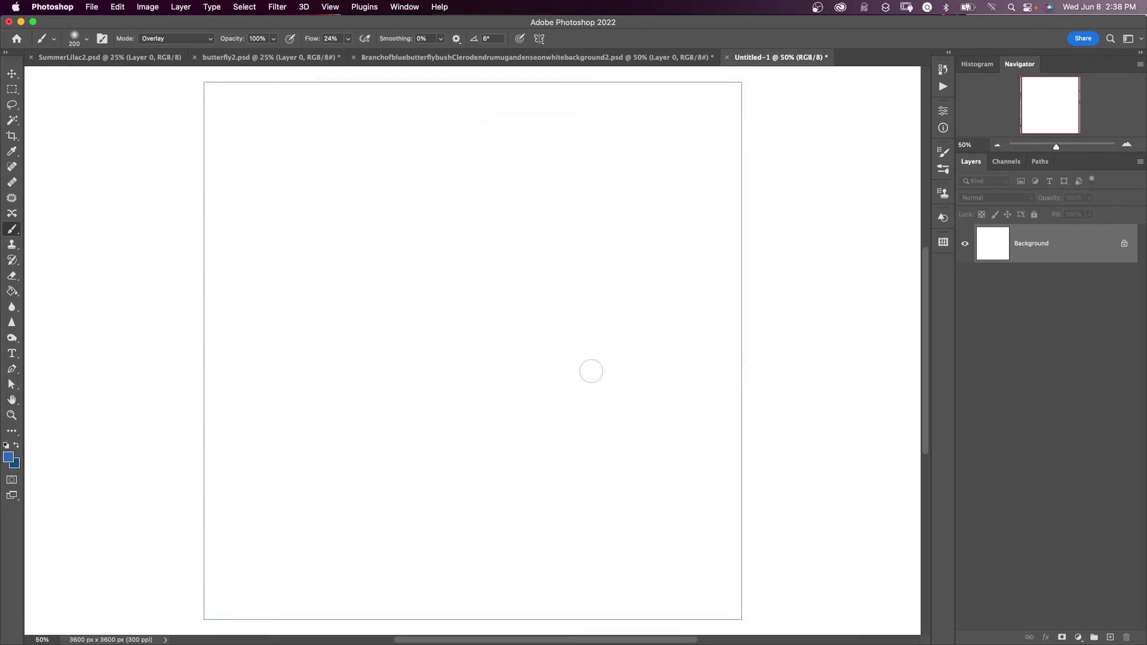
pyautogui.press('super+minus')
pyautogui.press('super+minus')
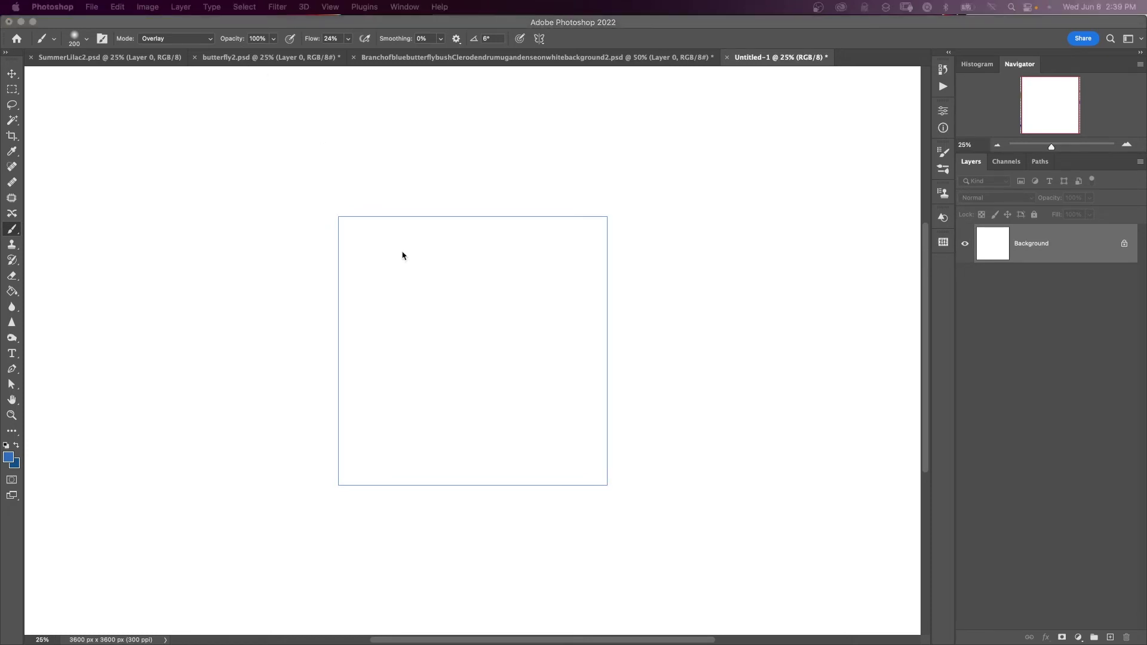
# With the Move tool, drag the butterfly2 layer into Untitled-1 as Layer 1
pyautogui.click(245, 62)
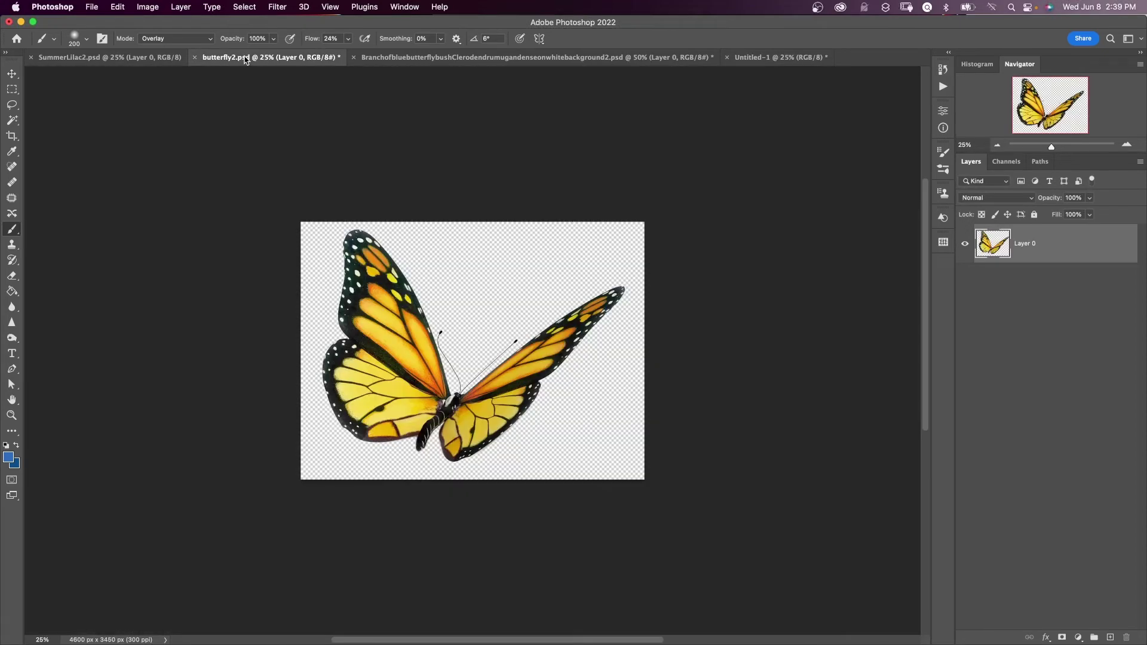
pyautogui.press('v')
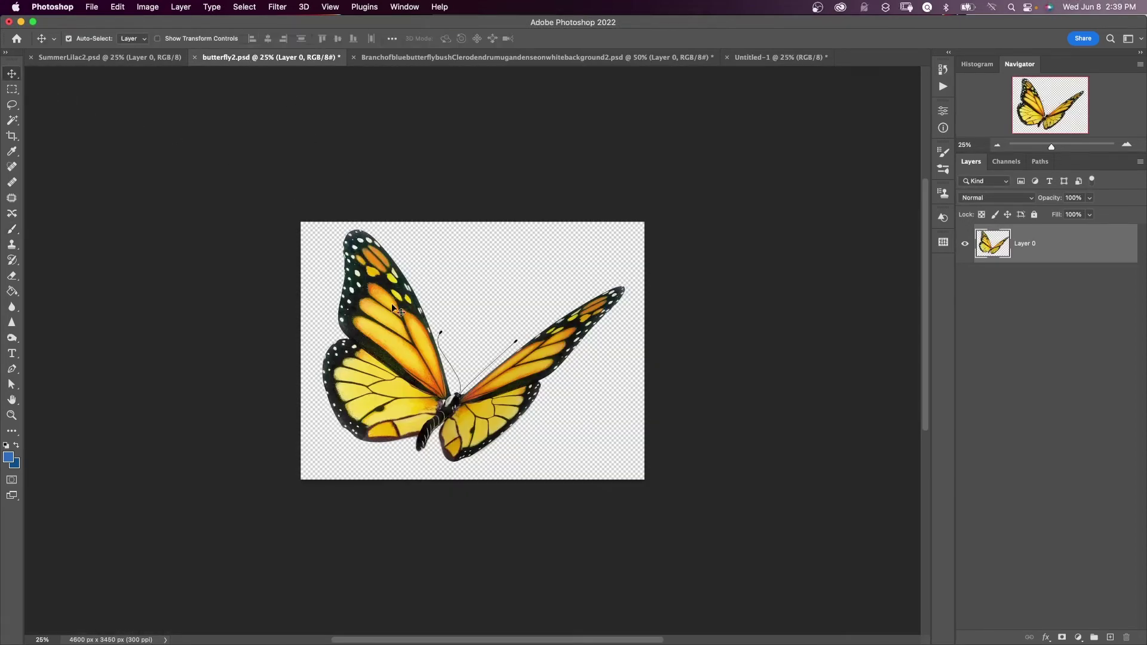
pyautogui.moveTo(400, 311); pyautogui.dragTo(445, 339)
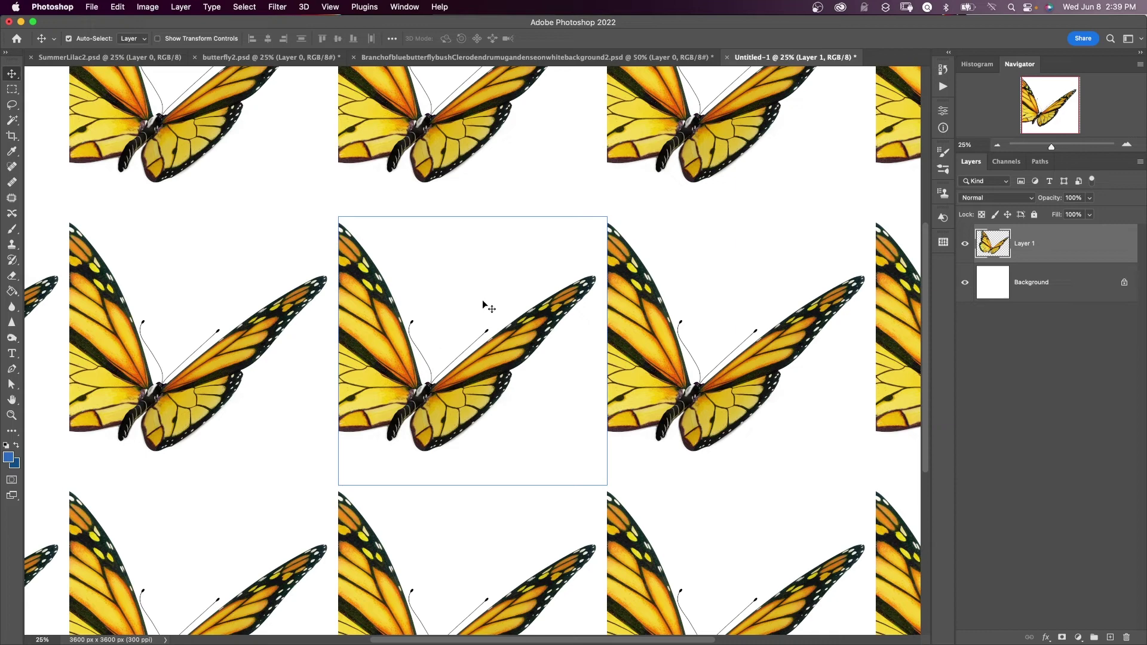
pyautogui.scroll(-2, 489, 307)
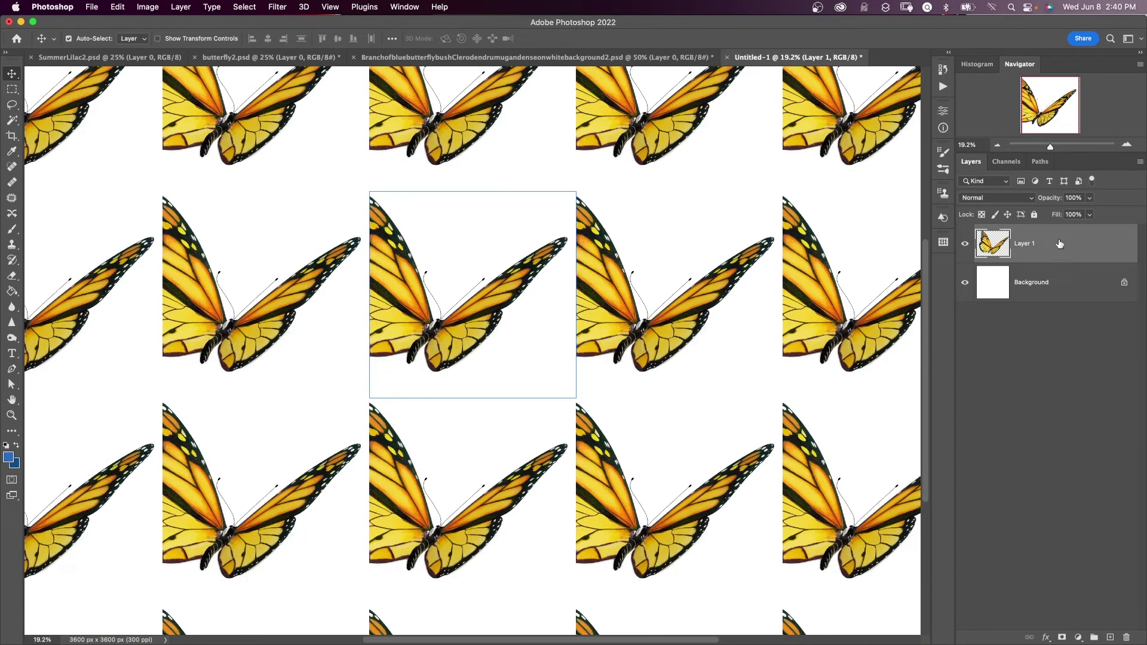
# Convert Layer 1 to a smart object and scale the butterfly to about 50%
pyautogui.rightClick(1060, 243)
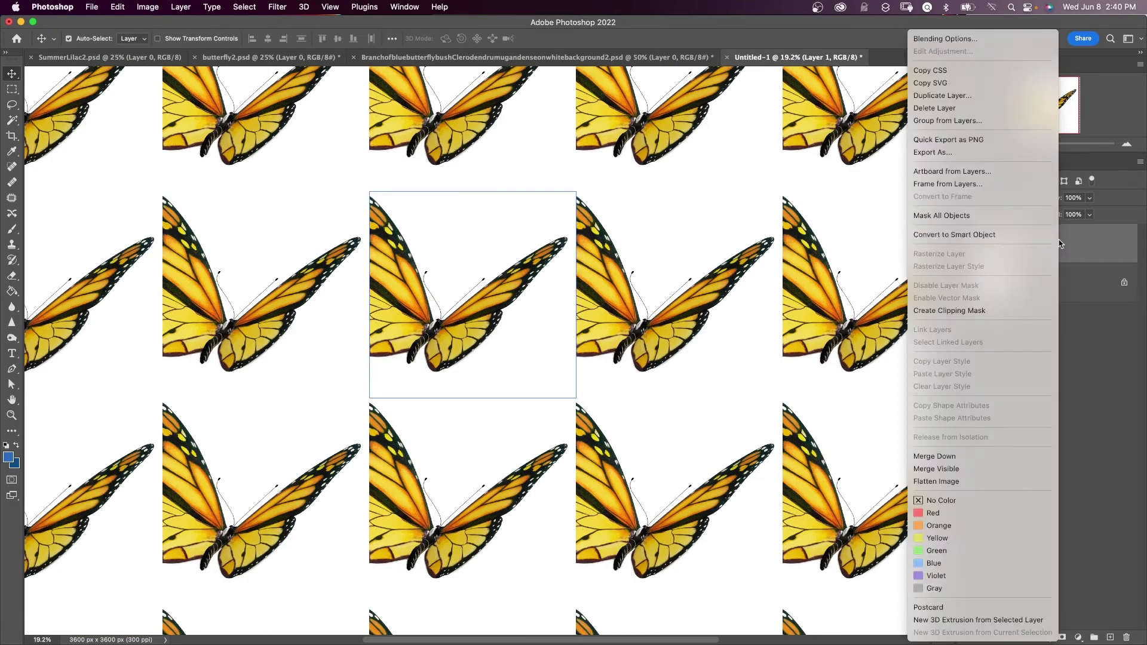
pyautogui.click(995, 241)
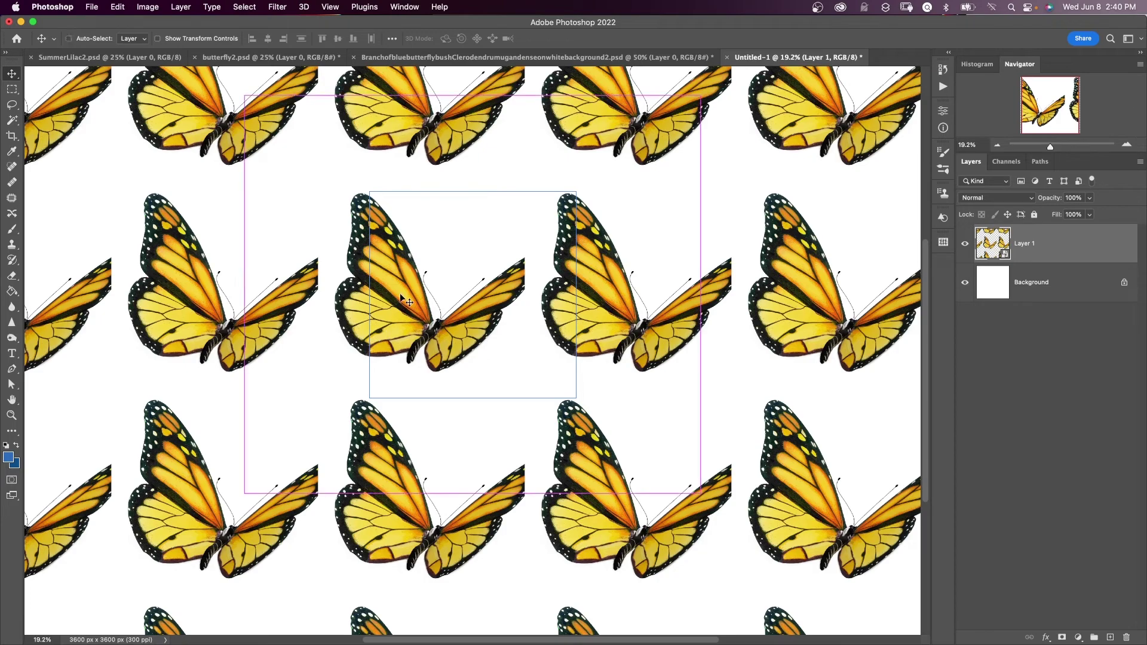
pyautogui.press('super+t')
pyautogui.moveTo(315, 190); pyautogui.dragTo(421, 272)
pyautogui.moveTo(486, 288); pyautogui.dragTo(453, 296)
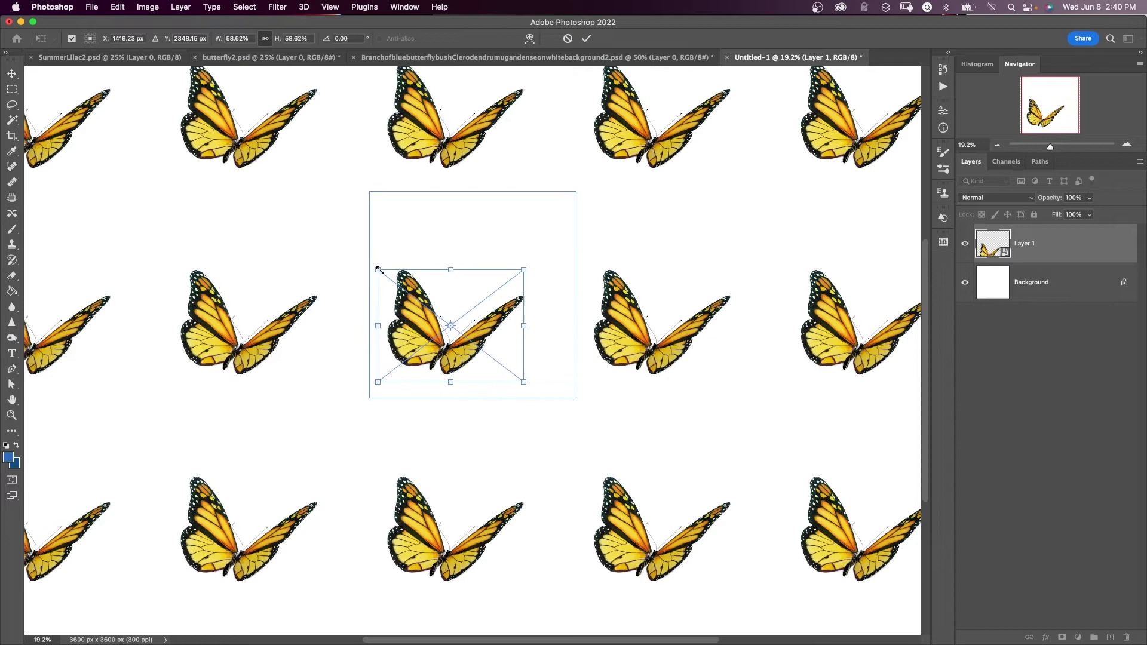
pyautogui.moveTo(378, 270); pyautogui.dragTo(390, 297)
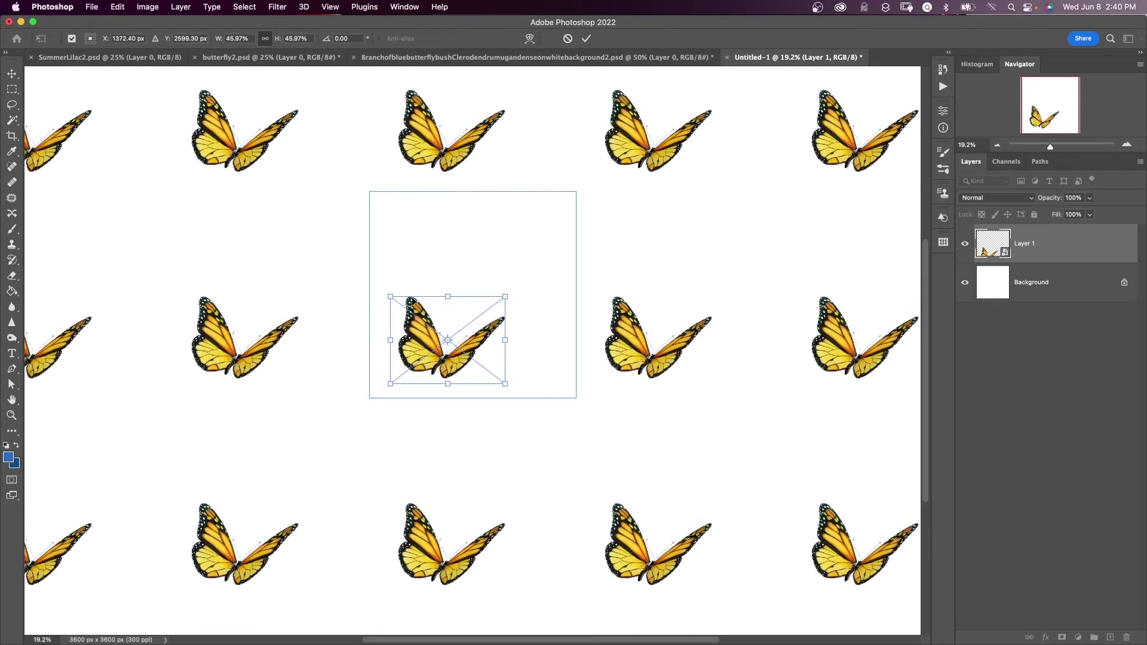
pyautogui.click(586, 38)
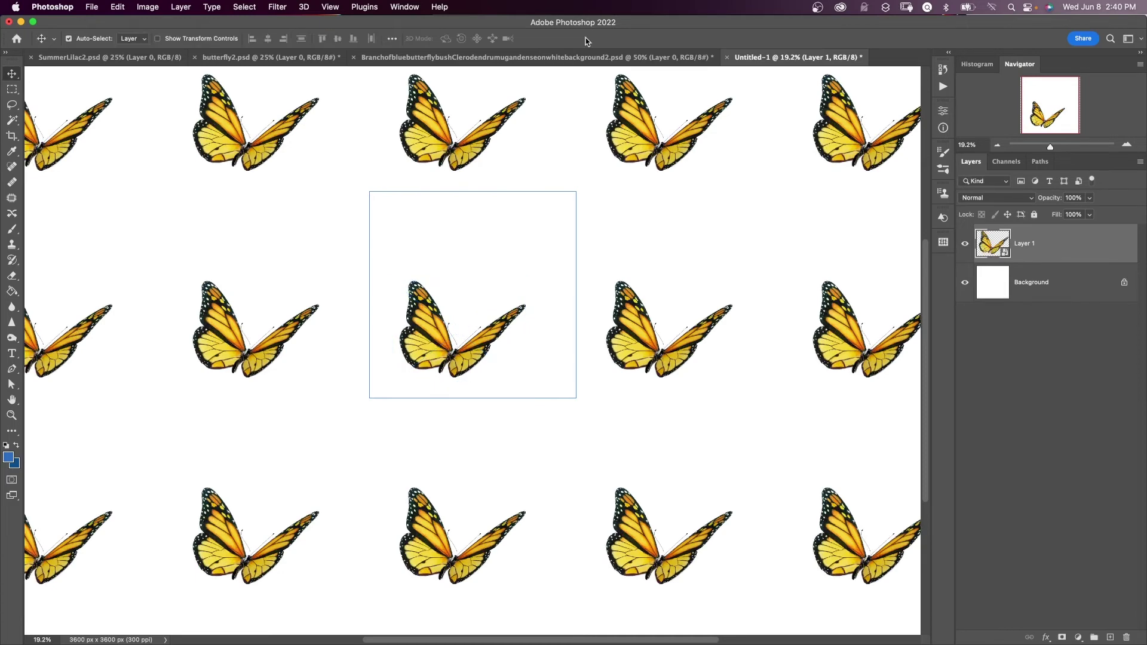
# Shift the butterfly 768 px left, then start dragging the SummerLilac2 lilac toward the pattern
pyautogui.press('super+equal')
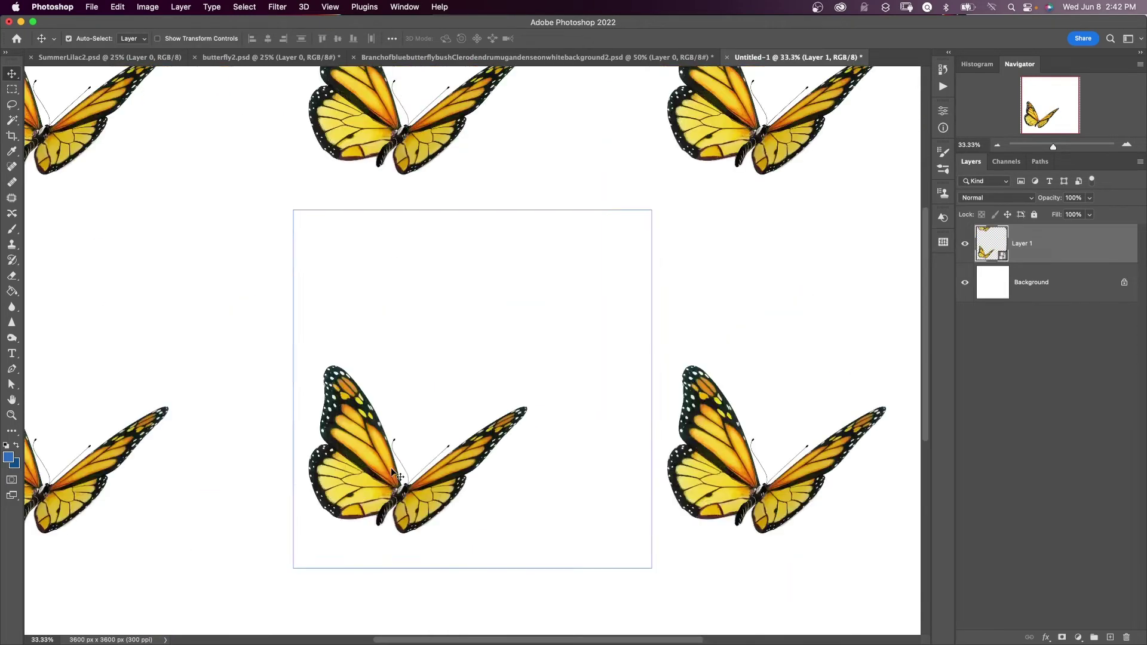
pyautogui.moveTo(383, 469)
pyautogui.mouseDown()
pyautogui.moveTo(290, 467)
pyautogui.moveTo(397, 473)
pyautogui.mouseUp()
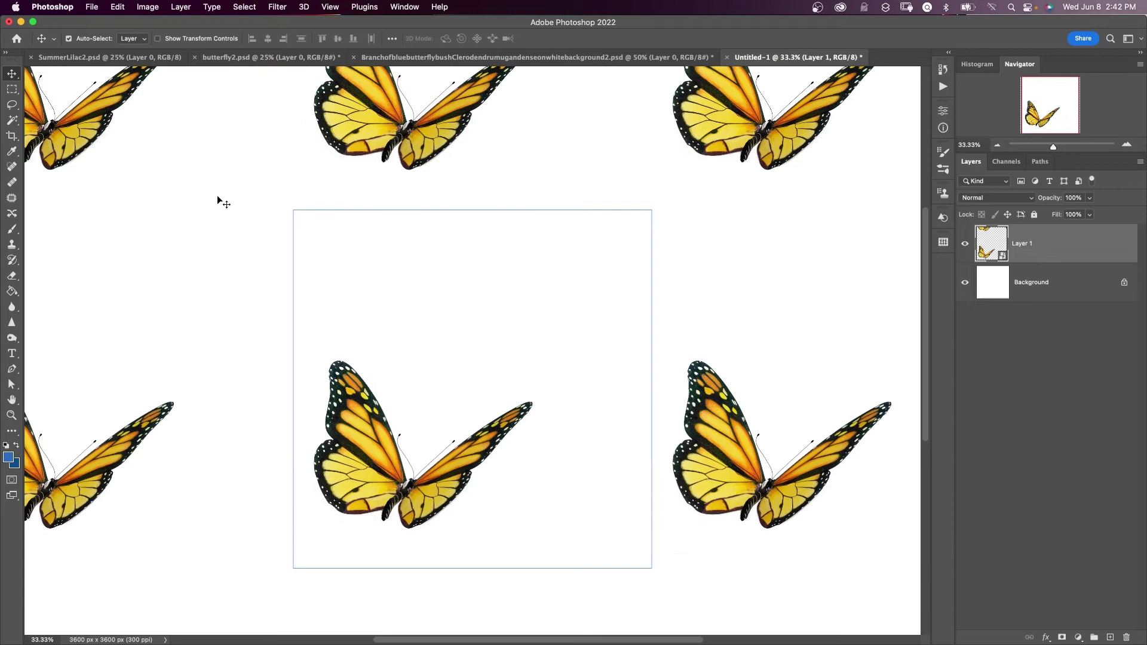
pyautogui.click(109, 57)
pyautogui.moveTo(530, 261); pyautogui.dragTo(513, 326)
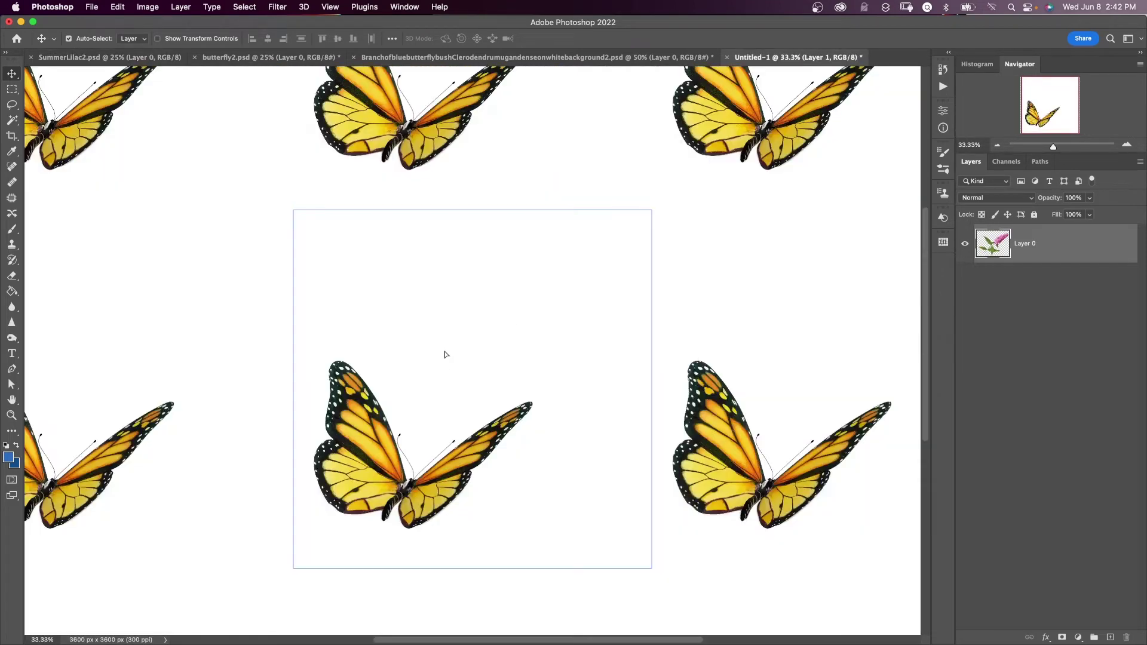
# Drop the lilac into Untitled-1 beneath the butterfly layer, cancelling a trial transform
pyautogui.moveTo(445, 355); pyautogui.dragTo(445, 355)
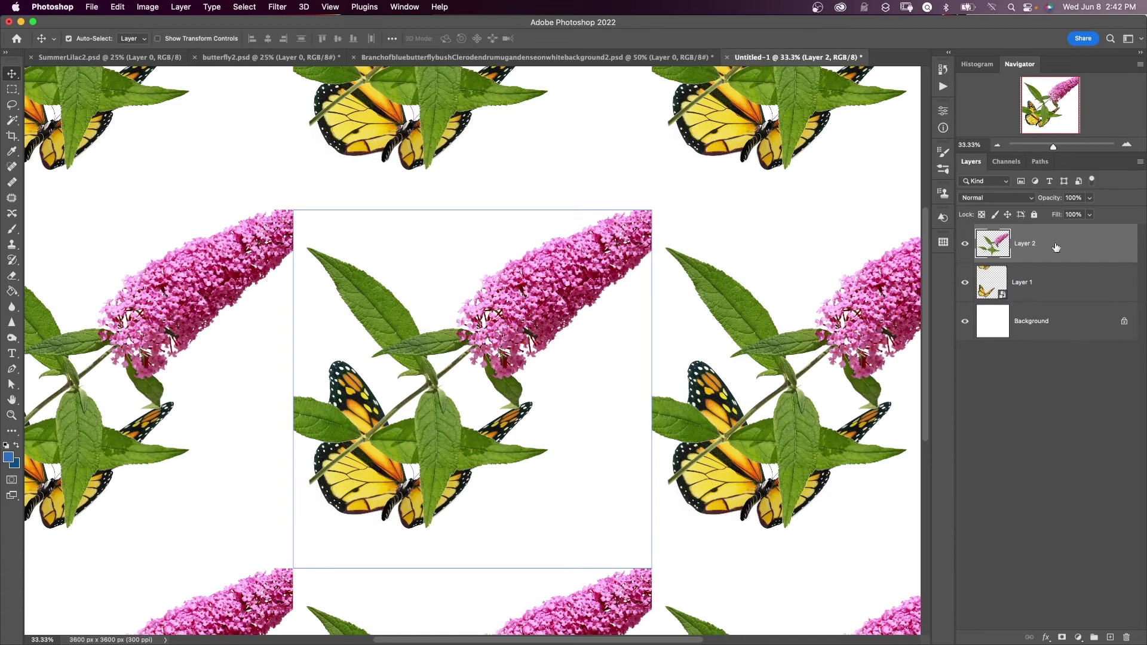
pyautogui.moveTo(1056, 246); pyautogui.dragTo(1045, 298)
pyautogui.hotkey('ctrl', 't')
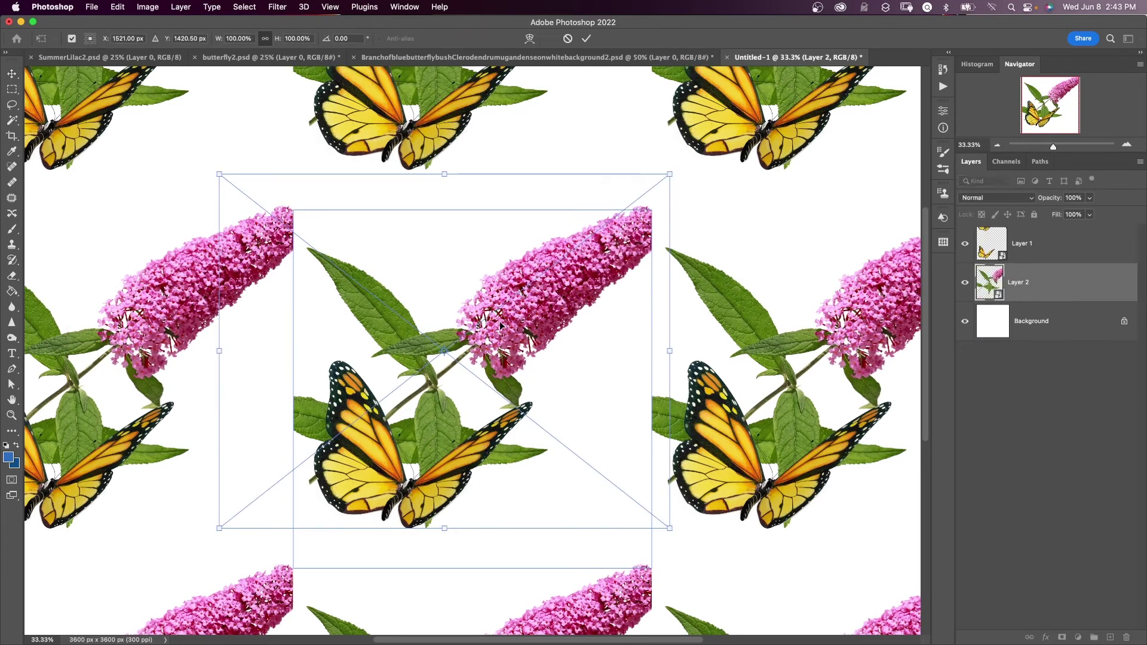
pyautogui.moveTo(669, 174); pyautogui.dragTo(443, 329)
pyautogui.moveTo(571, 428); pyautogui.dragTo(521, 372)
pyautogui.press('Escape')
# Bring in the blue-flower branch, scale it to 70.74%, move it up and rotate about 27°
pyautogui.click(389, 57)
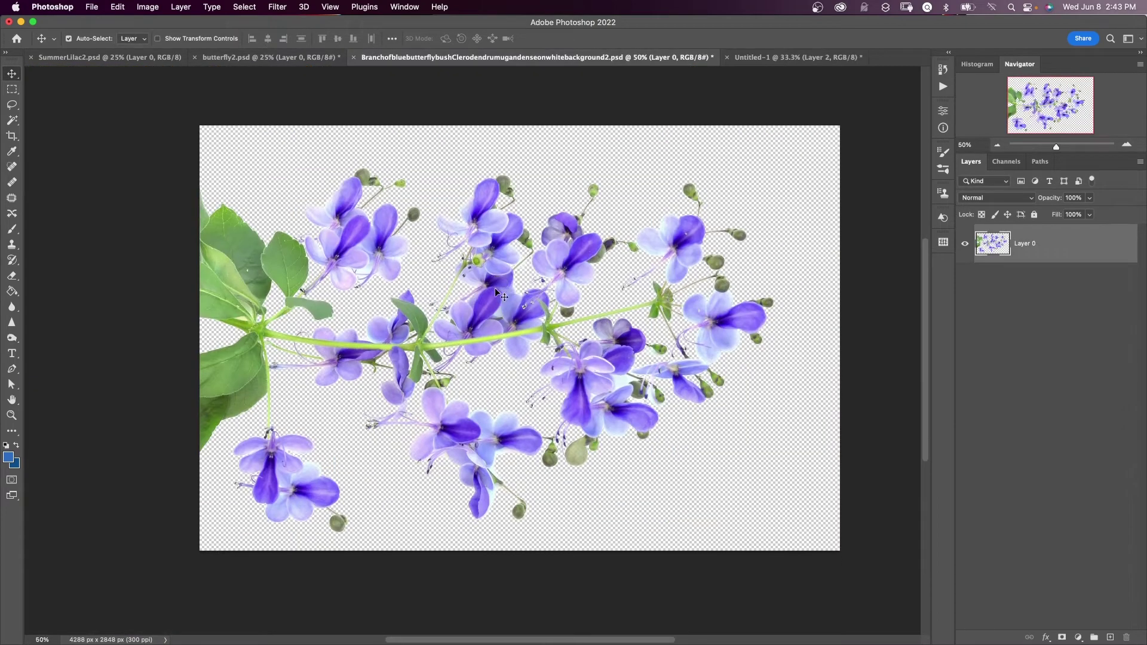
pyautogui.moveTo(494, 287); pyautogui.dragTo(1057, 288)
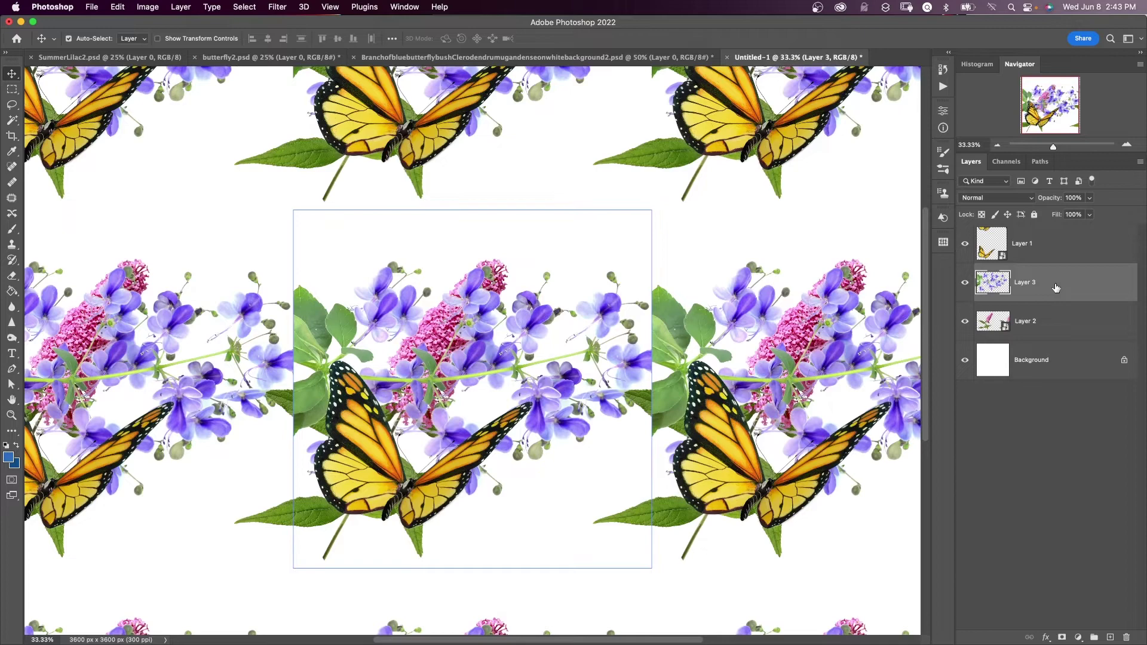
pyautogui.press('super')
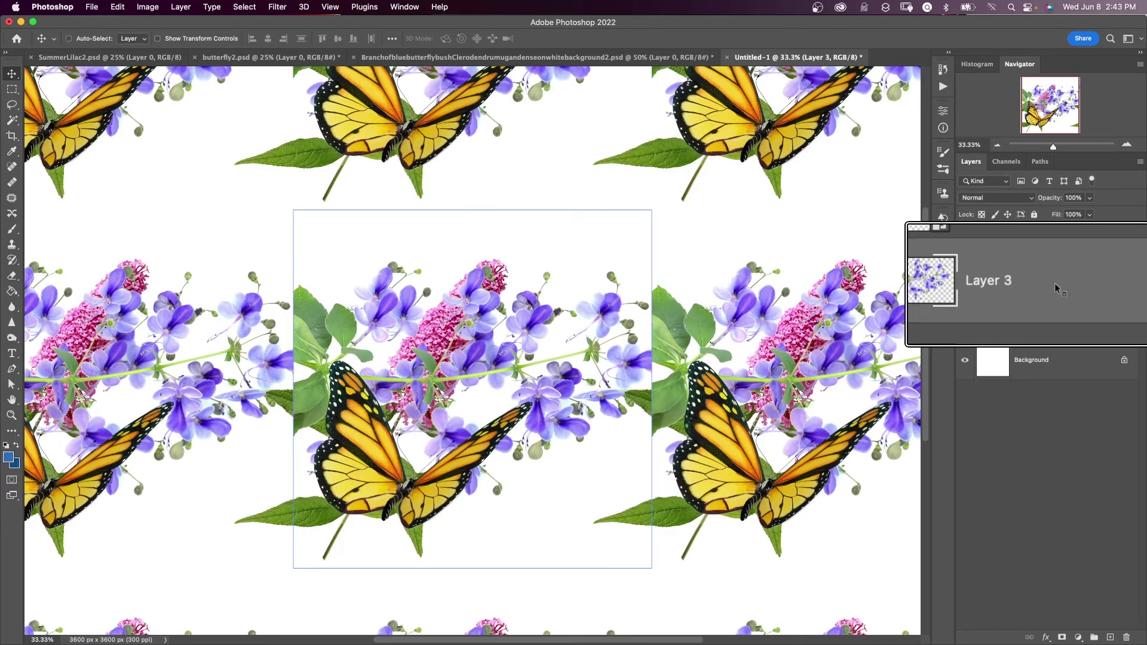
pyautogui.press('super+t')
pyautogui.moveTo(653, 320); pyautogui.dragTo(557, 384)
pyautogui.moveTo(490, 418); pyautogui.dragTo(563, 266)
pyautogui.moveTo(320, 215); pyautogui.dragTo(311, 164)
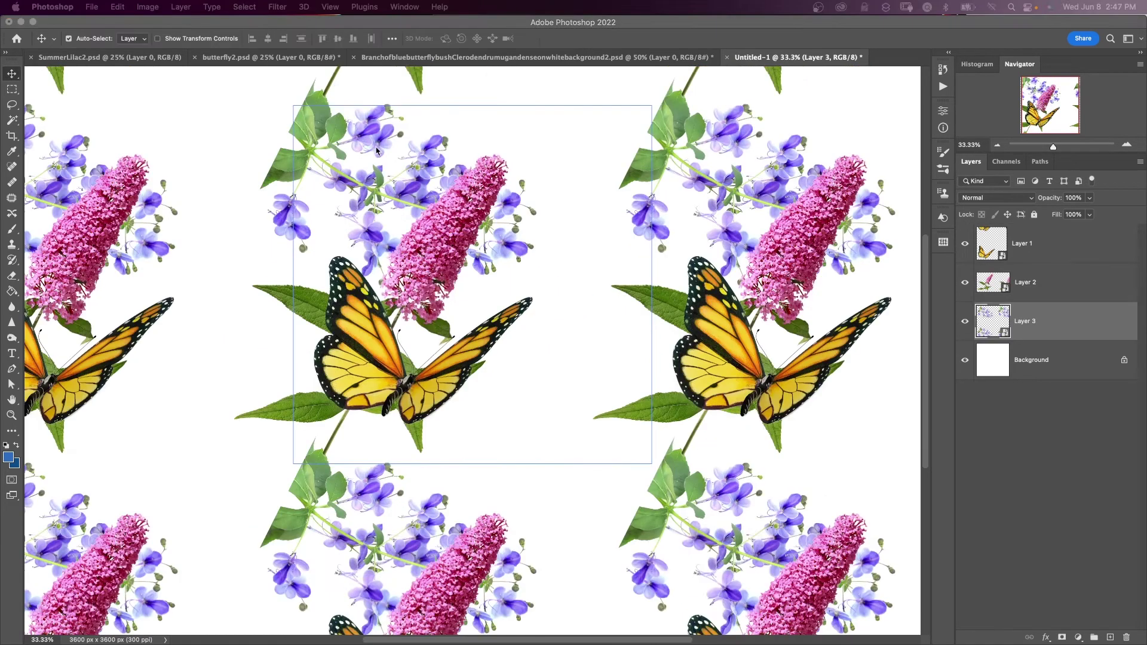
# Duplicate the blue flowers as a new smart object and move the copy 1230 px right
pyautogui.rightClick(1057, 324)
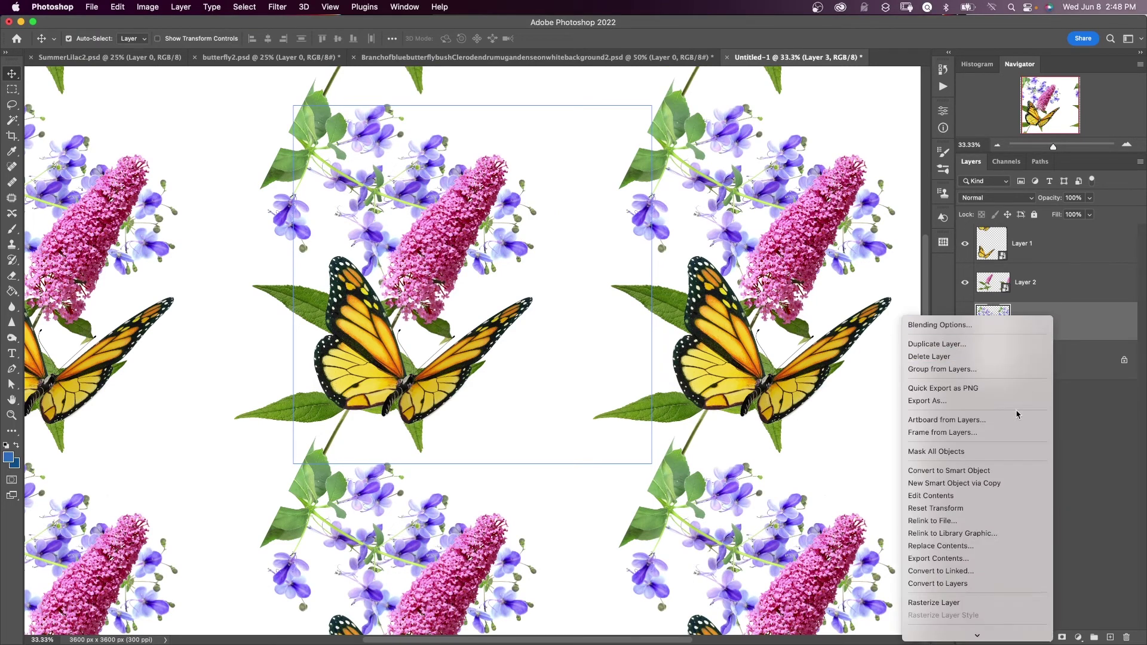
pyautogui.click(1000, 483)
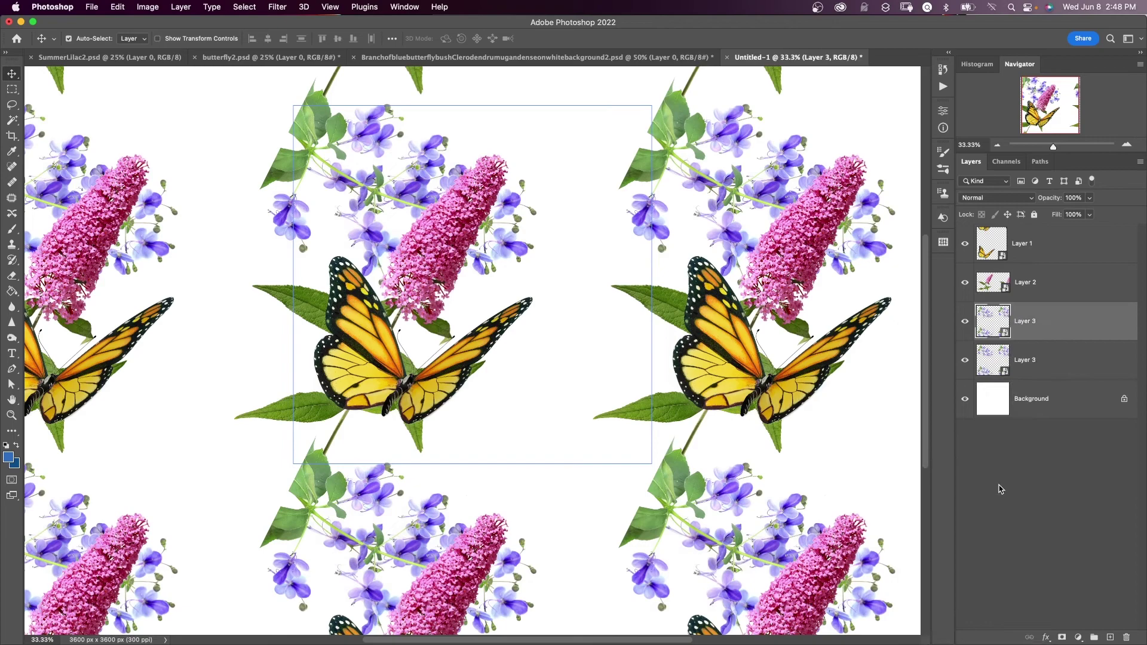
pyautogui.moveTo(295, 173); pyautogui.dragTo(539, 173)
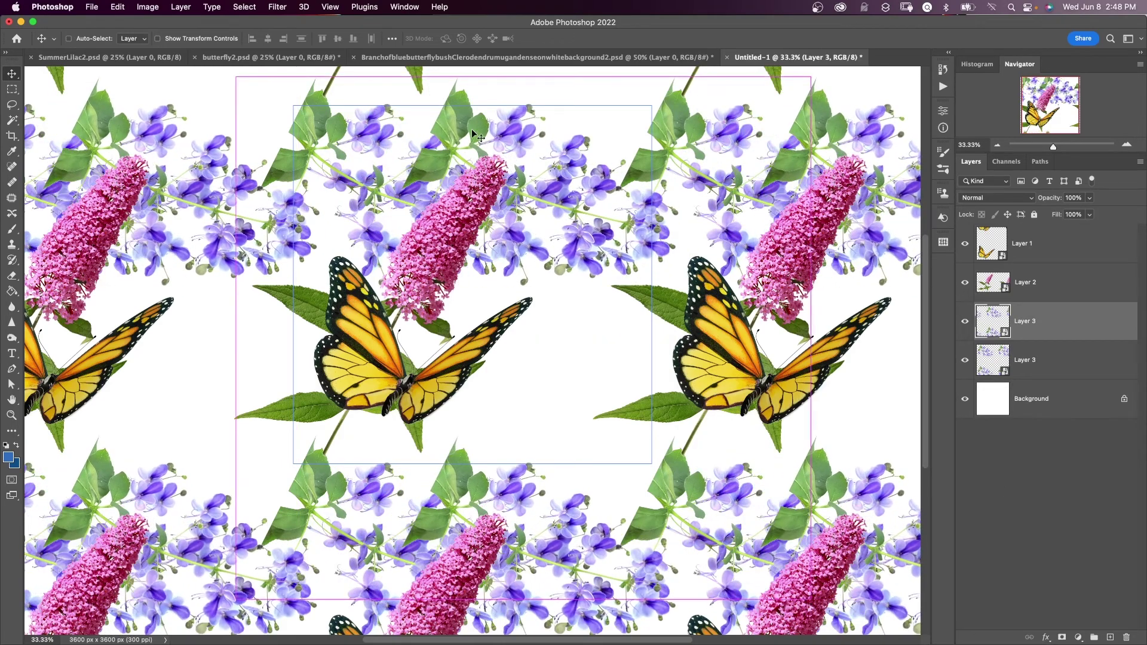
# Rotate and reposition the purple flower layer with Free Transform
pyautogui.hotkey('ctrl', 't')
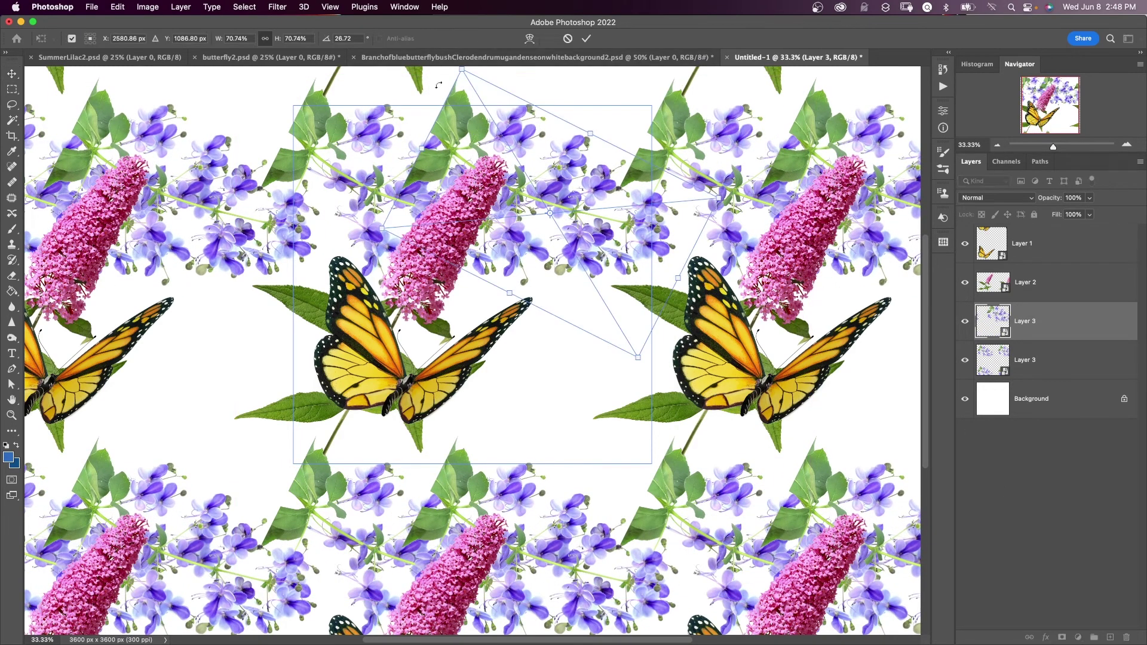
pyautogui.scroll(5, 478, 150)
pyautogui.moveTo(490, 160); pyautogui.dragTo(647, 265)
pyautogui.moveTo(497, 245); pyautogui.dragTo(548, 258)
# Add a smart-object copy of the pink flower spray, rotated and moved up-right, checking tiling at 12.5%
pyautogui.rightClick(1048, 288)
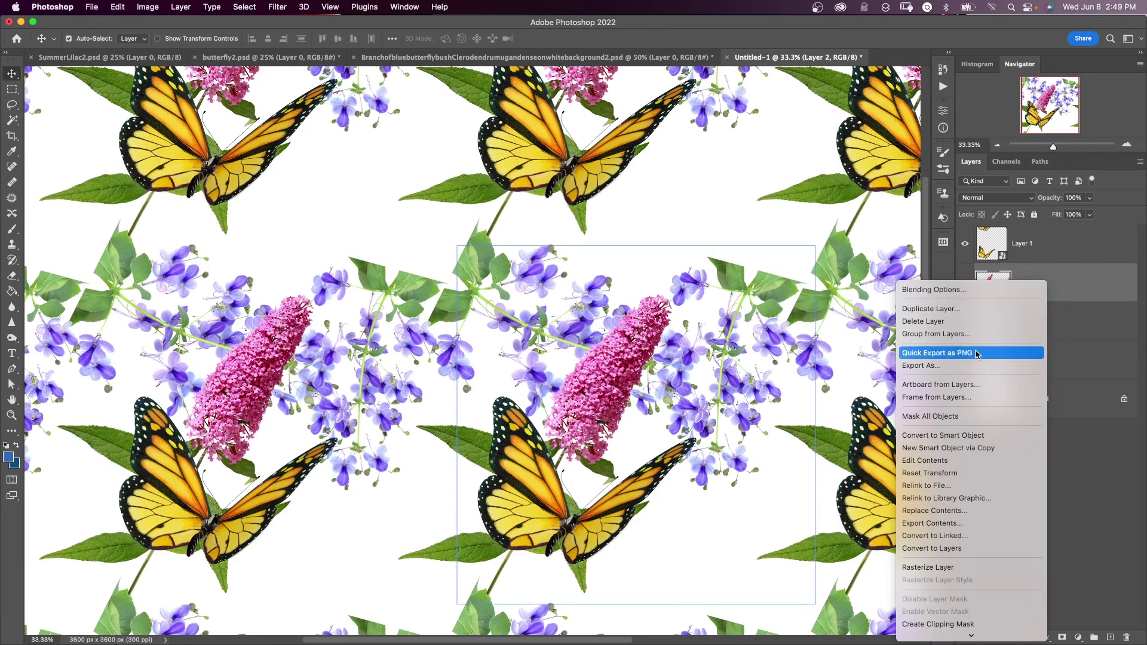
pyautogui.click(948, 448)
pyautogui.hotkey('ctrl', 't')
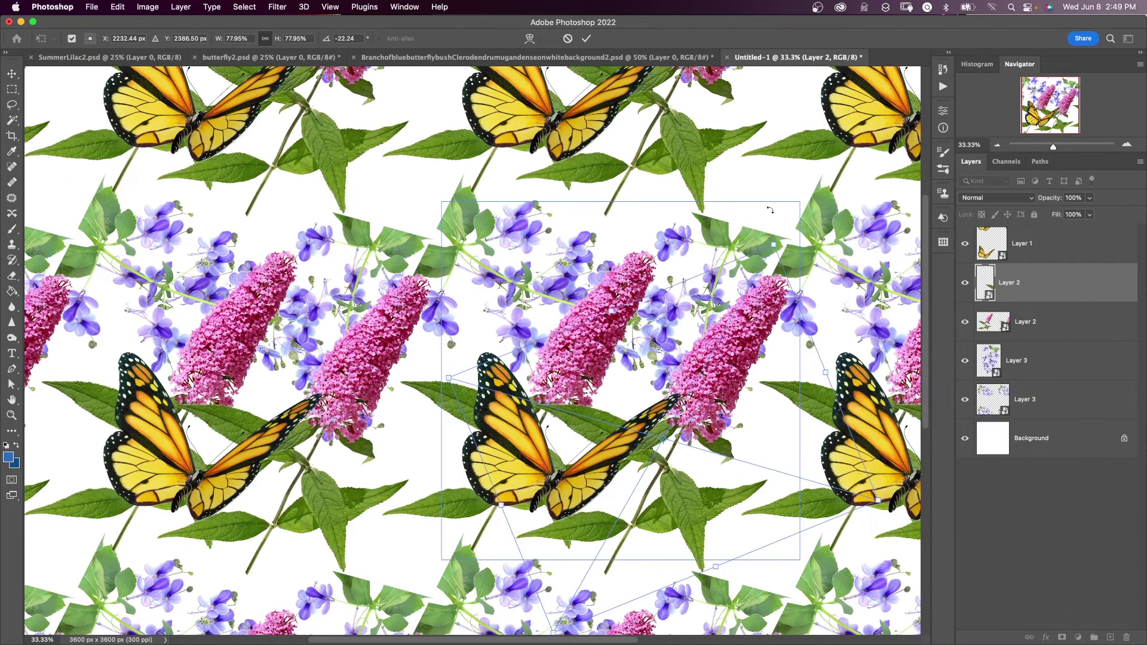
pyautogui.moveTo(772, 223); pyautogui.dragTo(730, 301)
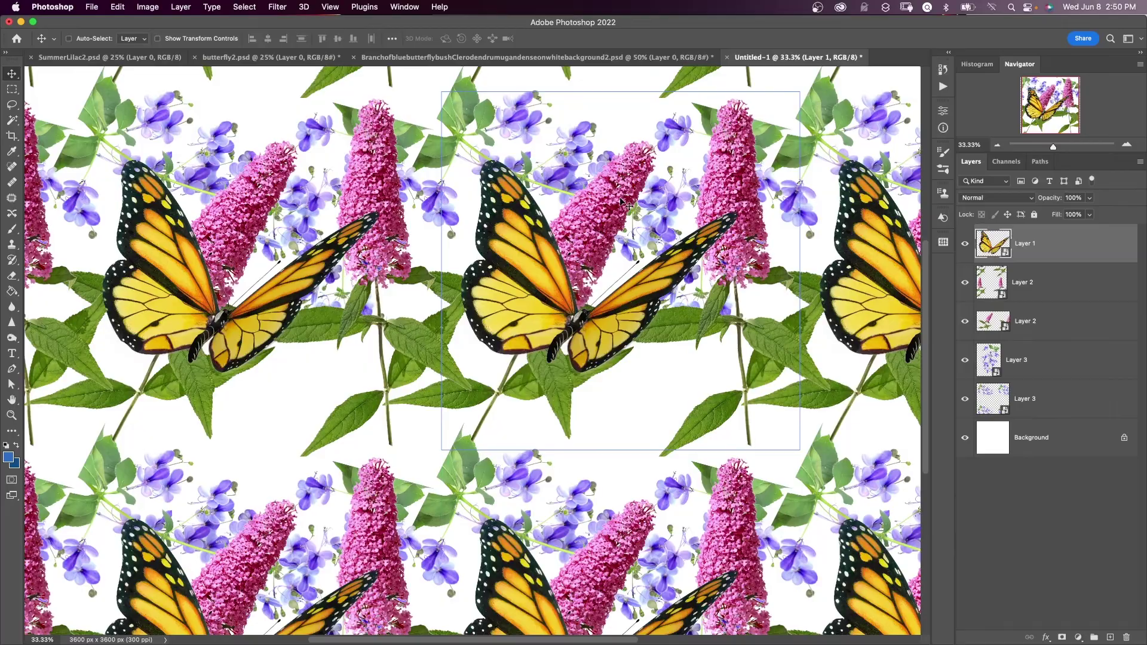
pyautogui.press('super+minus')
pyautogui.press('super+minus')
pyautogui.press('super+minus')
pyautogui.press('super+minus')
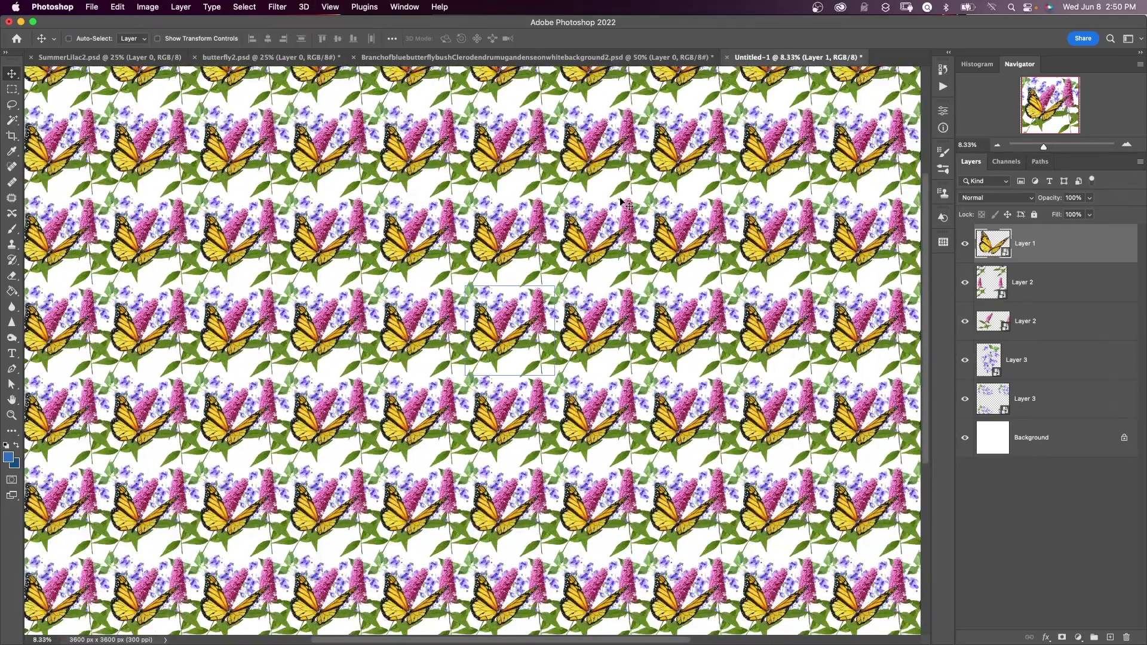
pyautogui.press('super+minus')
pyautogui.press('super+plus')
pyautogui.press('super+plus')
pyautogui.press('super+plus')
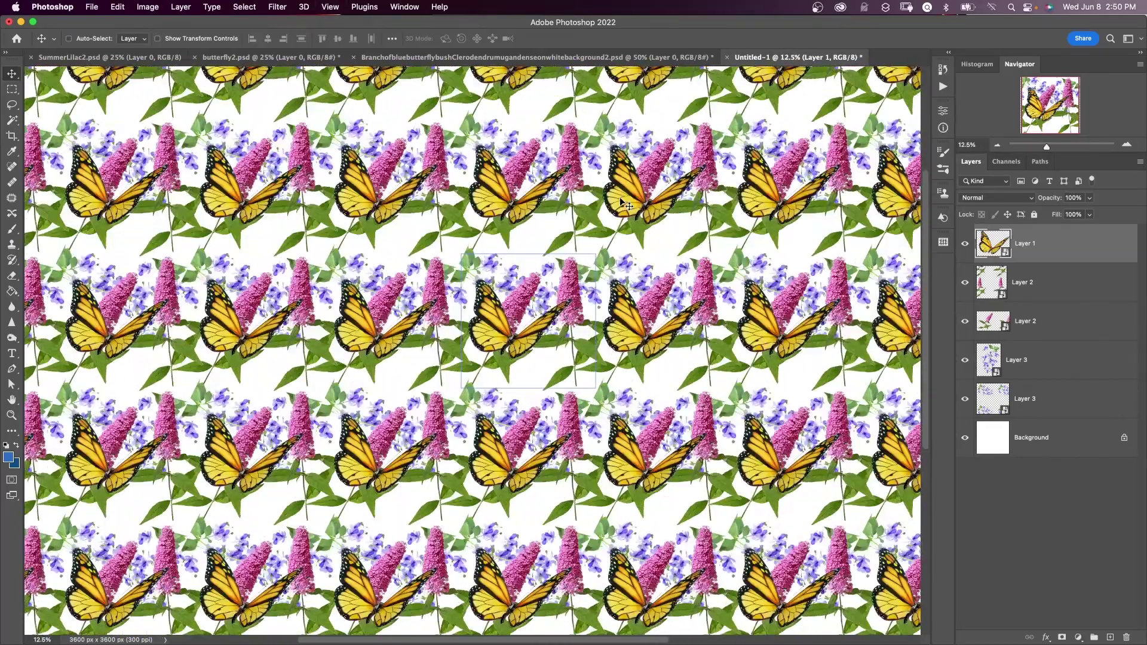
pyautogui.press('super+minus')
pyautogui.press('super+plus')
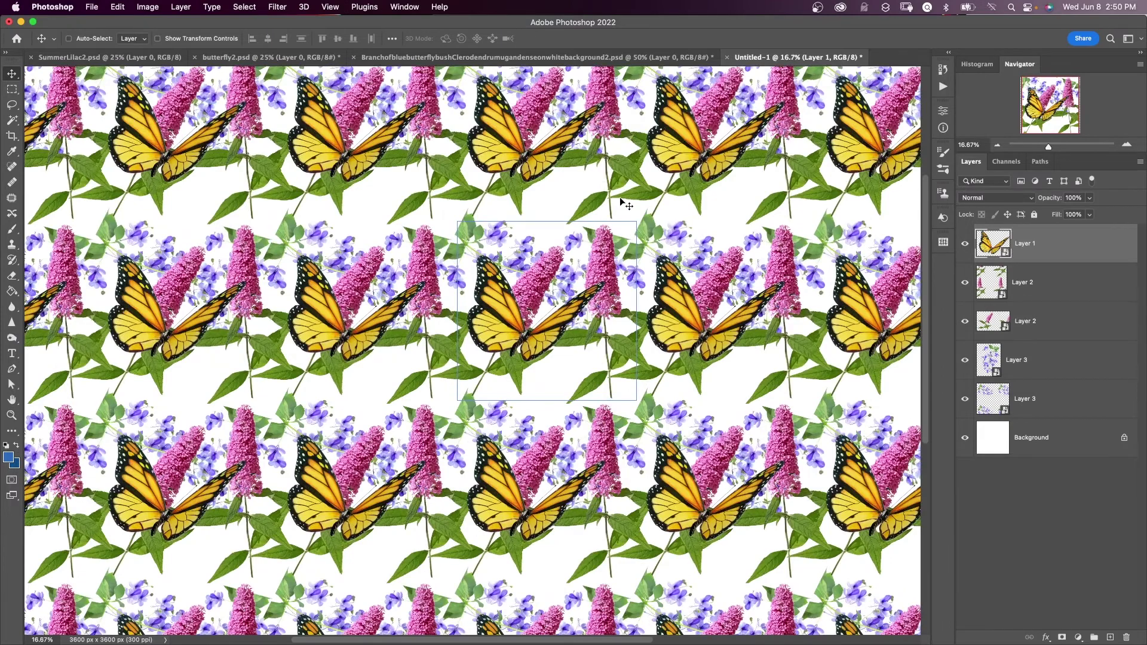
pyautogui.press('super+minus')
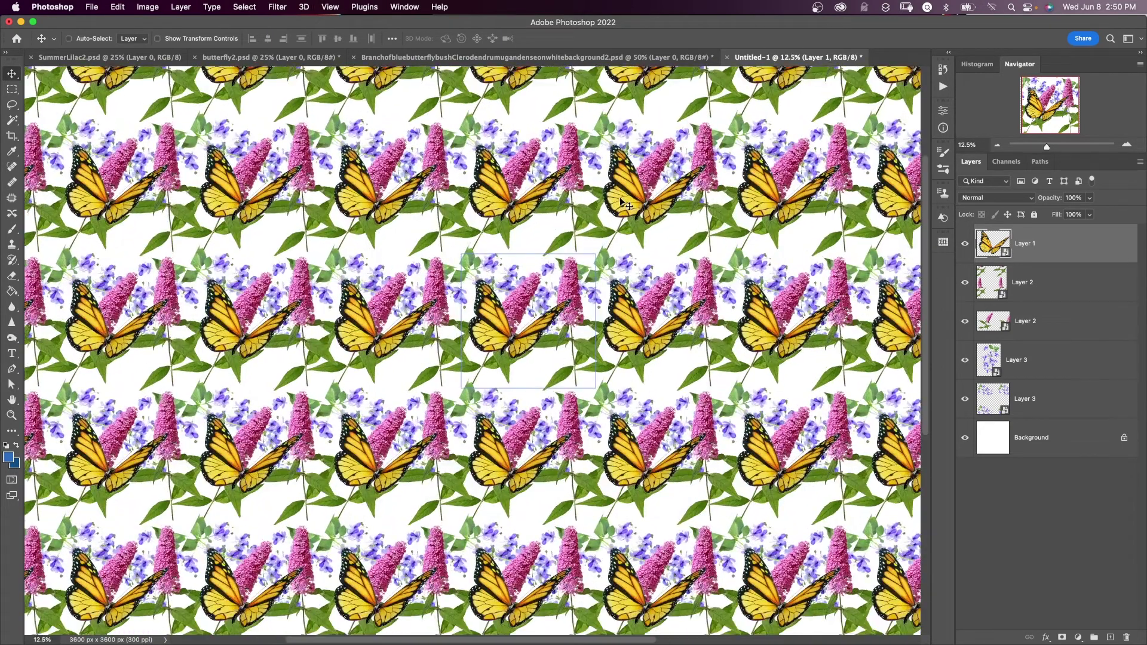
pyautogui.press('super+plus')
pyautogui.press('super+minus')
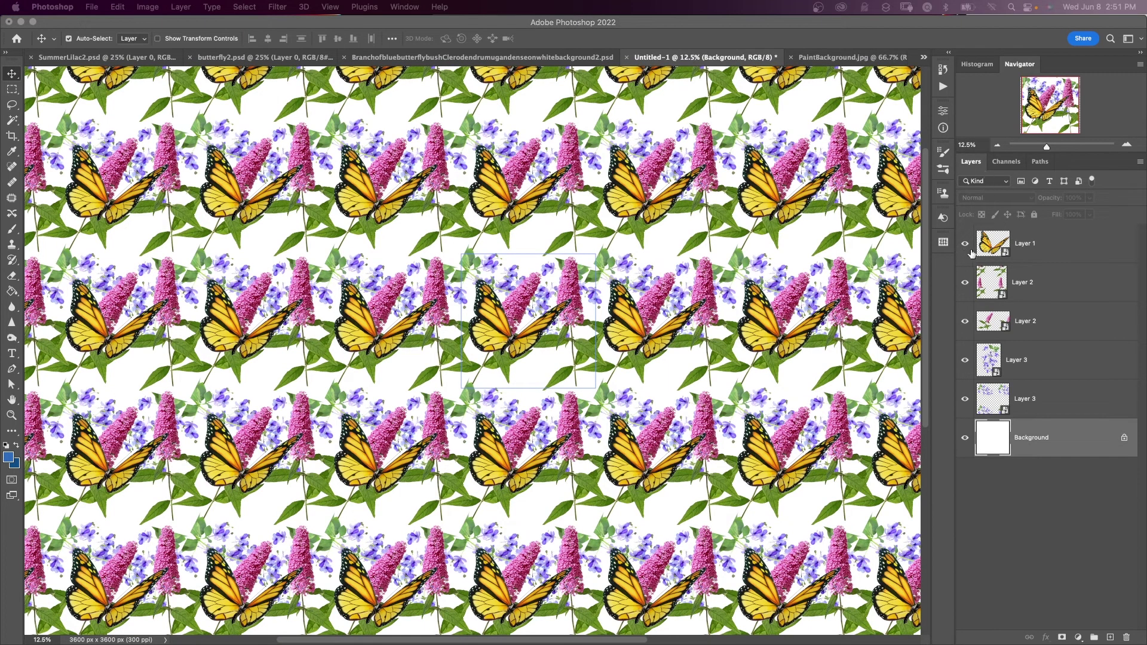
# Place PaintBackground.jpg under the hidden artwork, enlarge it to 164%, then show the artwork again
pyautogui.moveTo(965, 246); pyautogui.dragTo(1017, 411)
pyautogui.hotkey('ctrl', 'Tab')
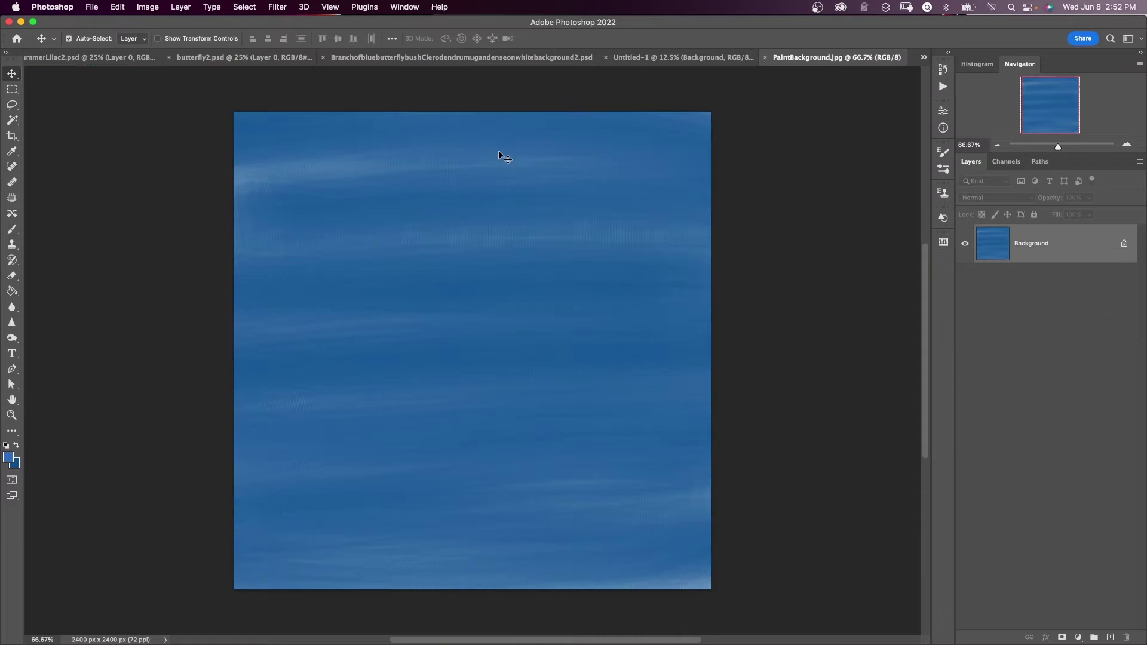
pyautogui.moveTo(646, 62); pyautogui.dragTo(532, 305)
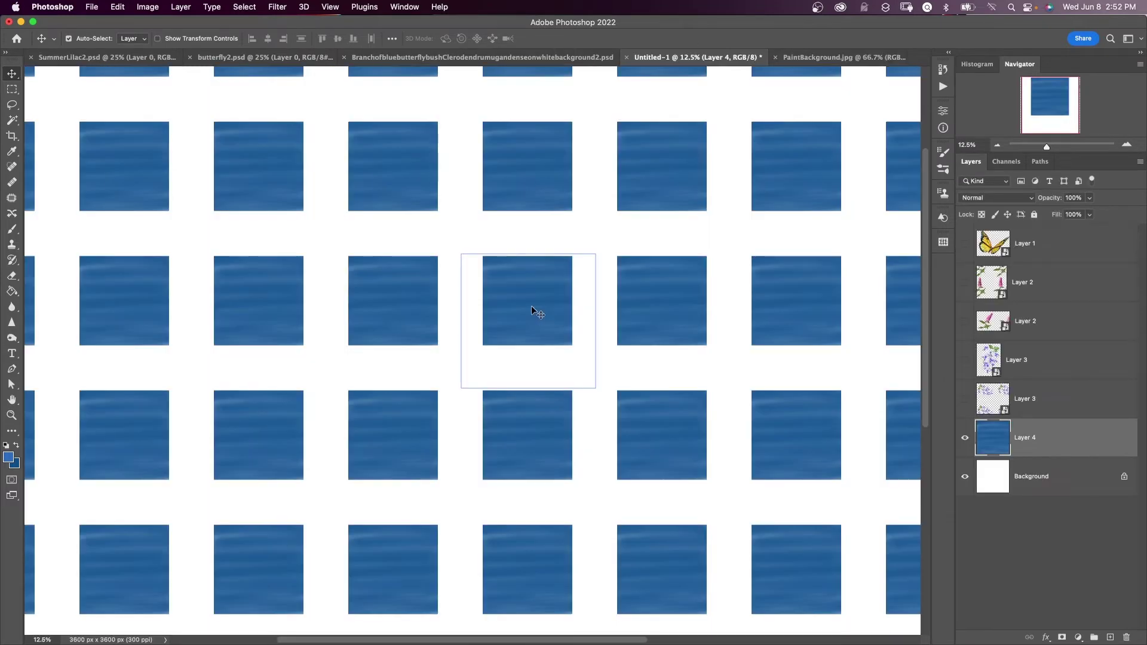
pyautogui.hotkey('ctrl', 't')
pyautogui.keyDown('alt'); pyautogui.moveTo(595, 366); pyautogui.dragTo(598, 400); pyautogui.keyUp('alt')
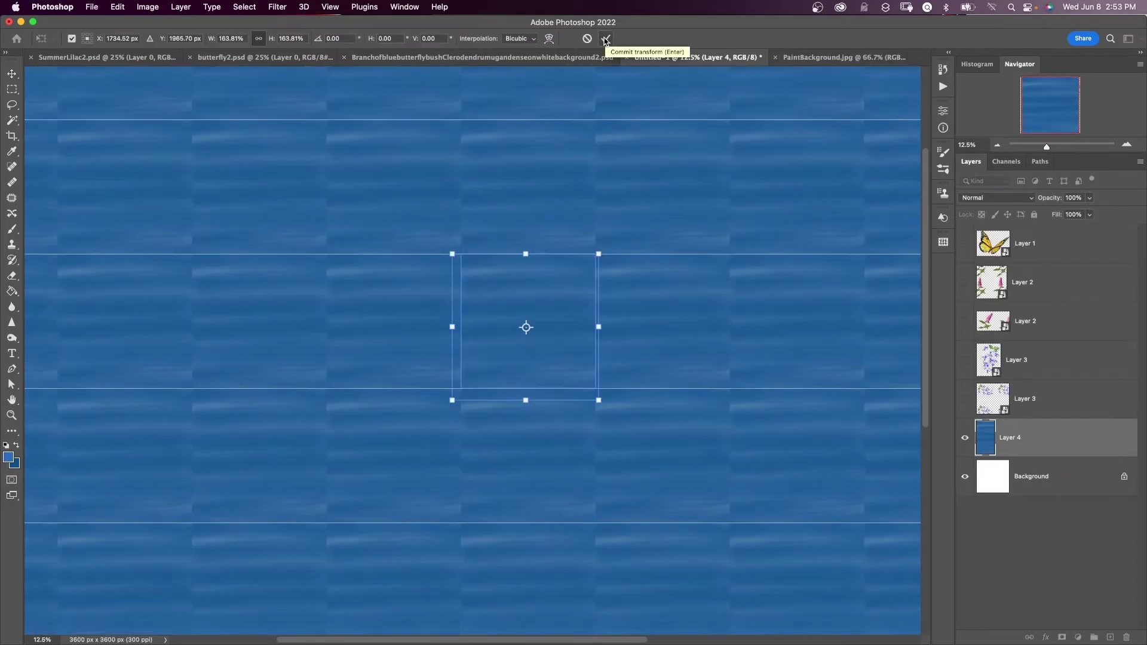
pyautogui.click(605, 39)
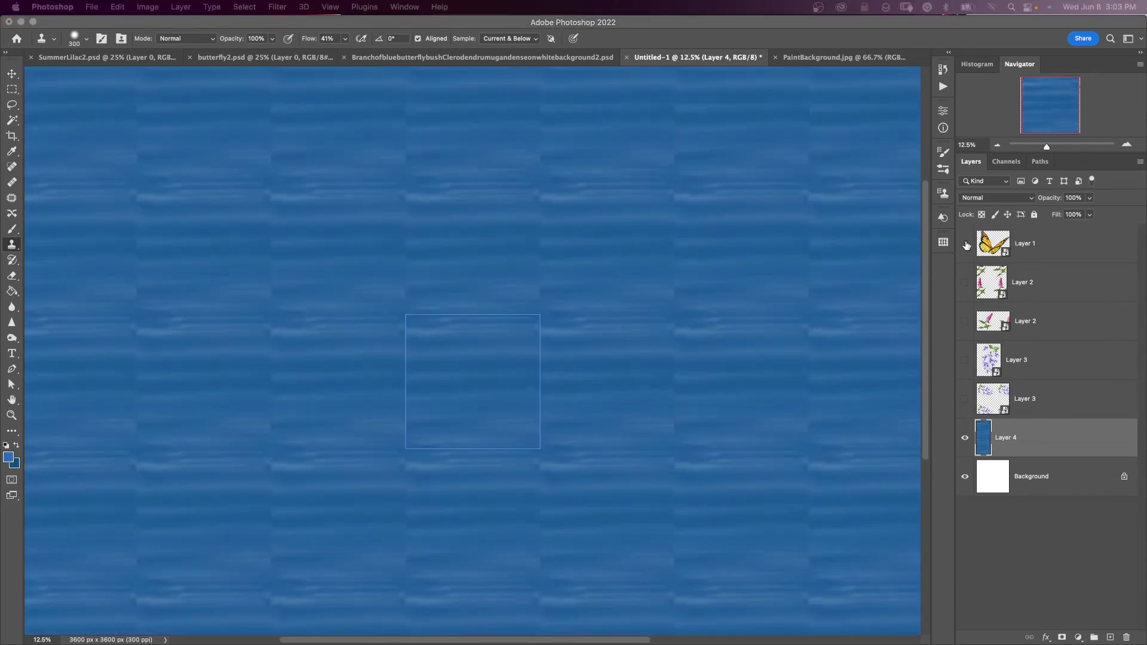
pyautogui.moveTo(966, 245); pyautogui.dragTo(966, 398)
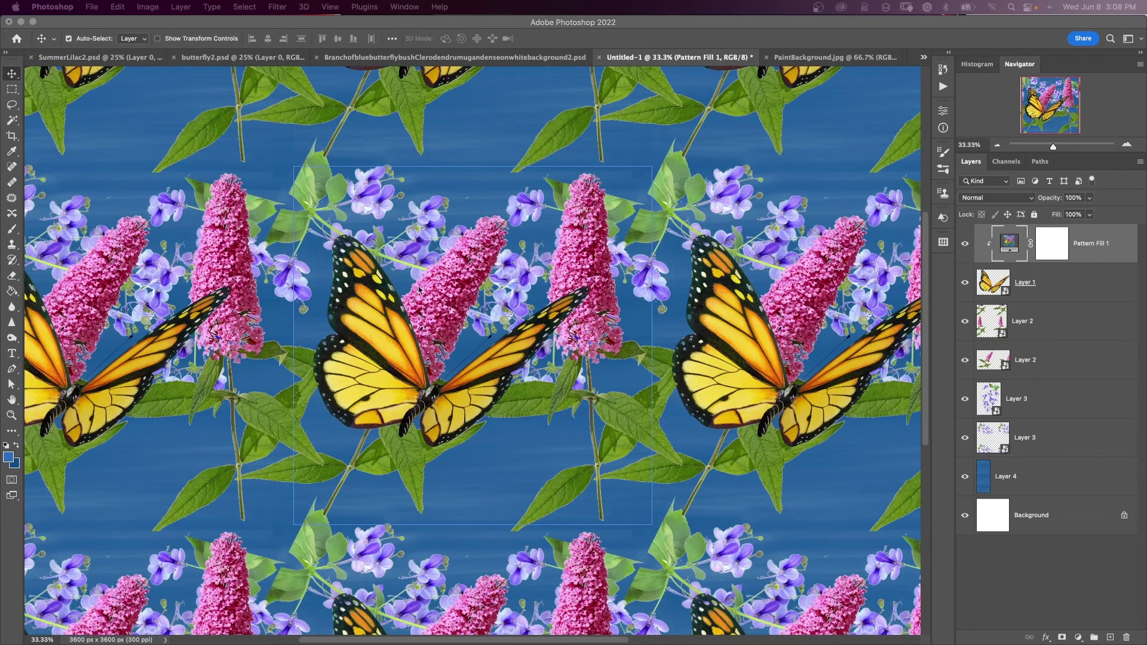
# Turn off Pattern Preview and stamp all visible layers into a merged Layer 5
pyautogui.click(330, 7)
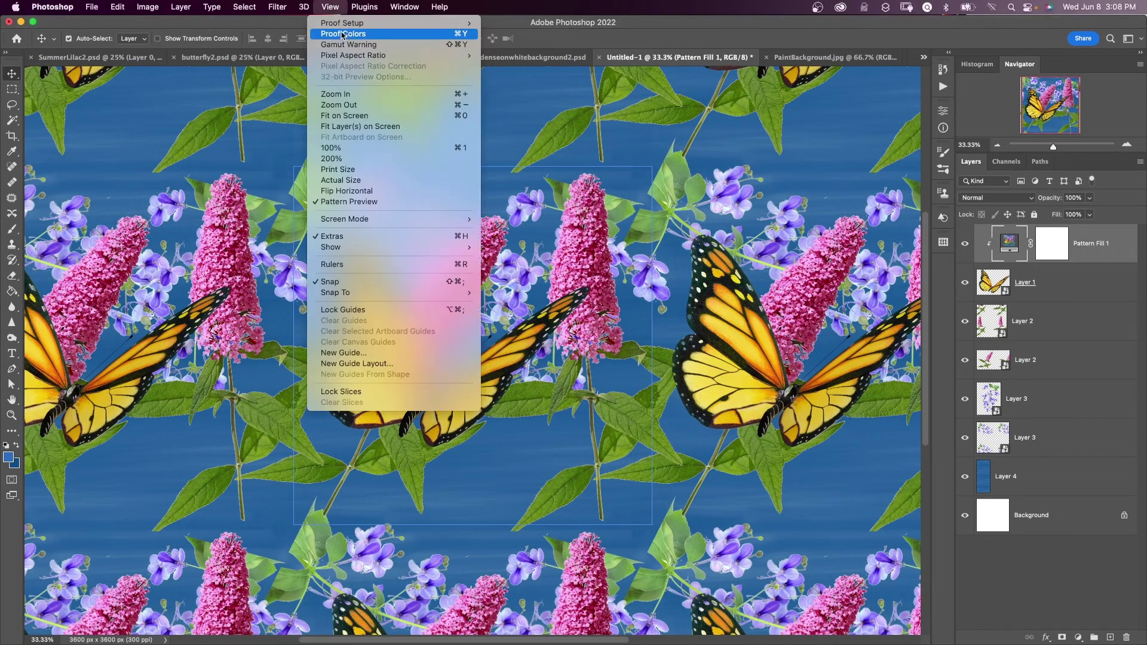
pyautogui.click(345, 202)
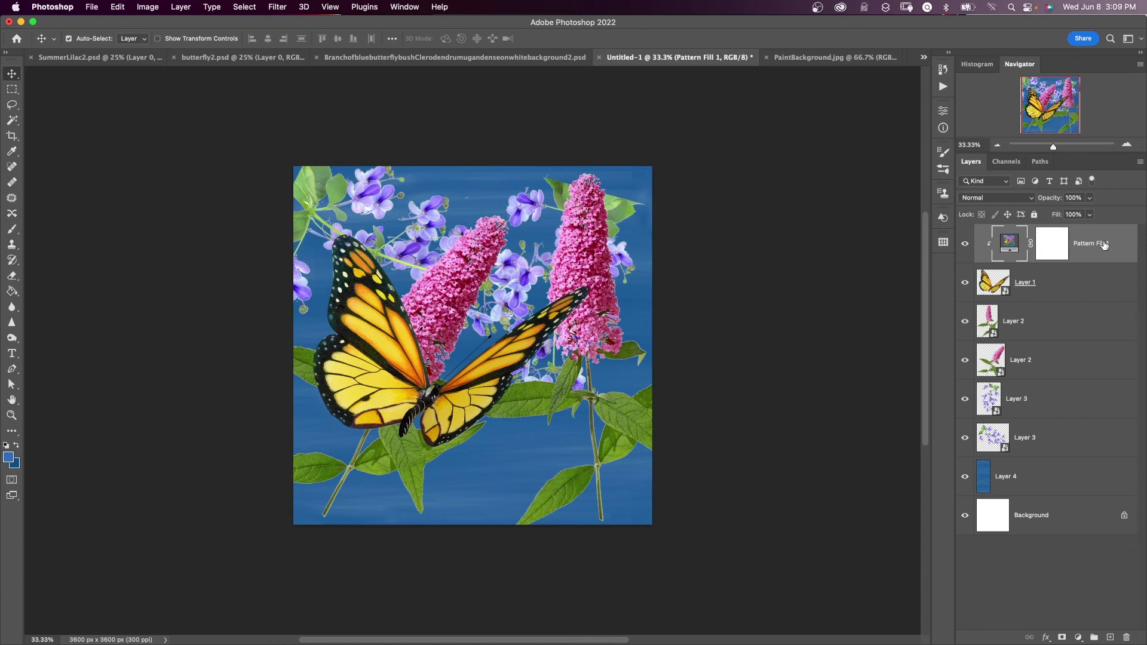
pyautogui.press('super+alt+shift+e')
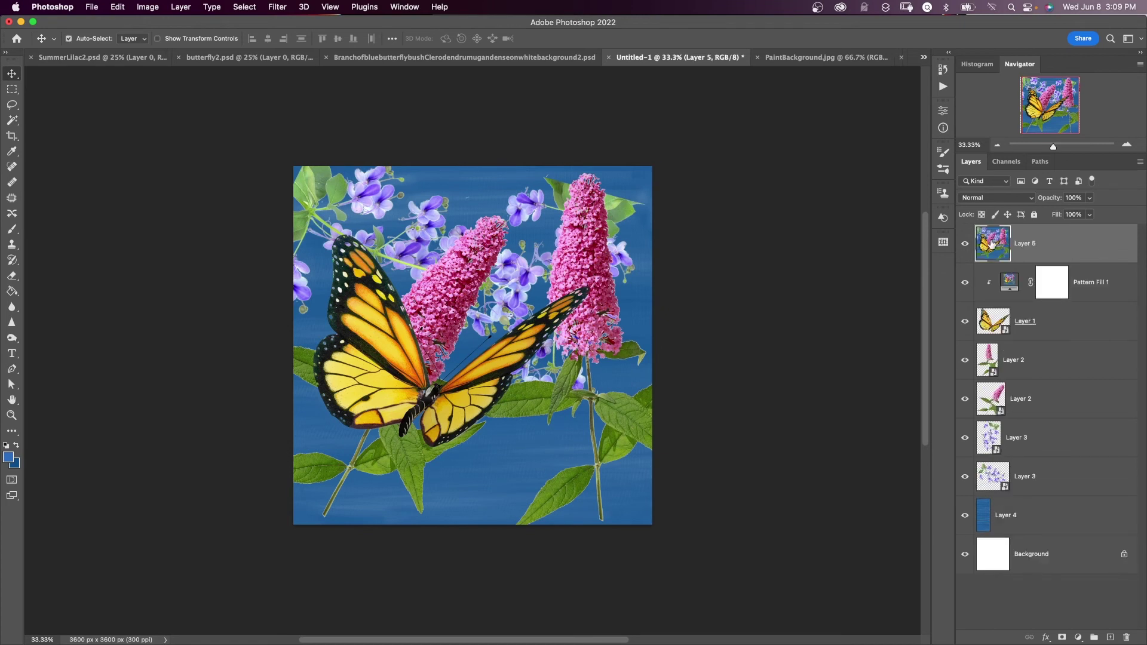
# Define the merged tile as a new pattern named 'Butterfly'
pyautogui.click(117, 7)
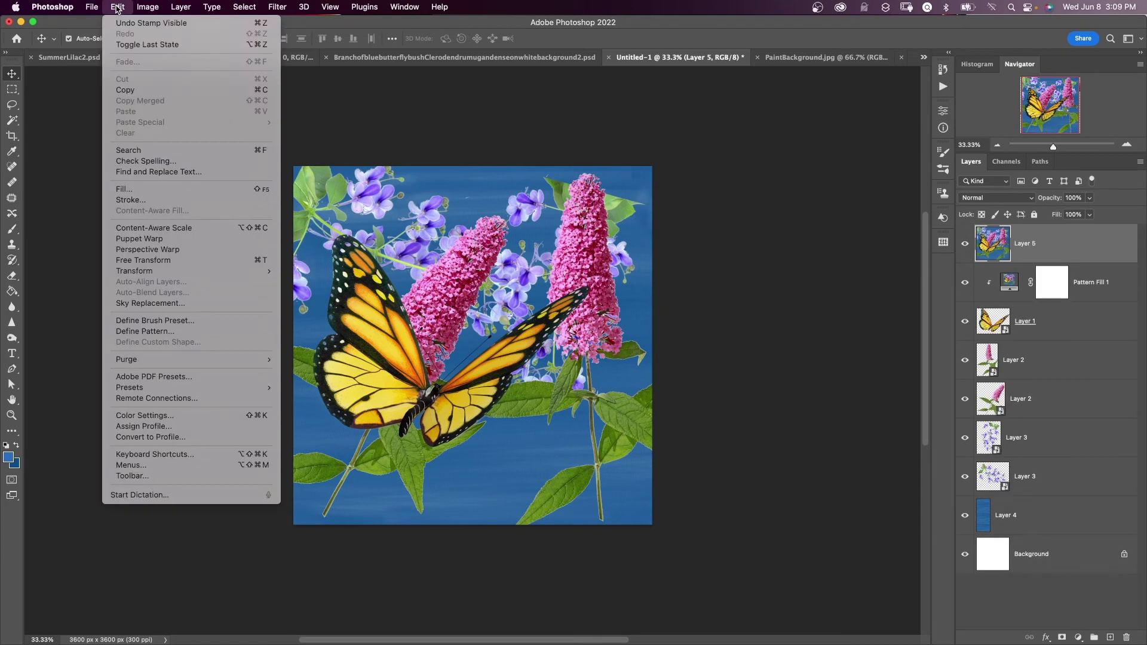
pyautogui.click(124, 332)
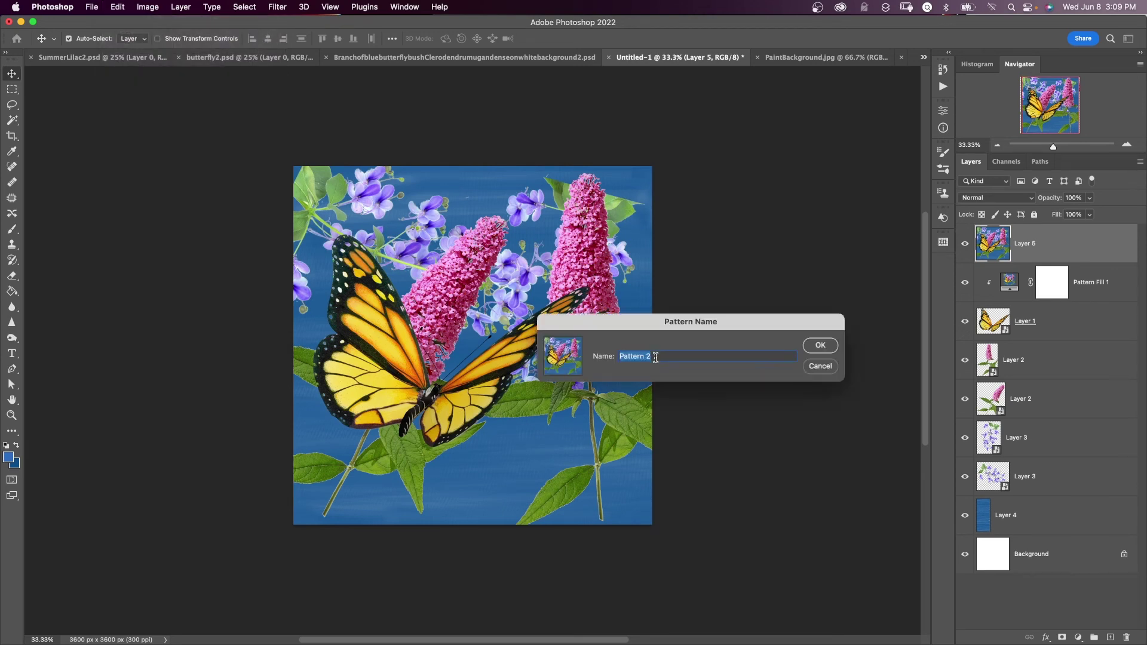
pyautogui.write('Butterfly')
pyautogui.click(820, 345)
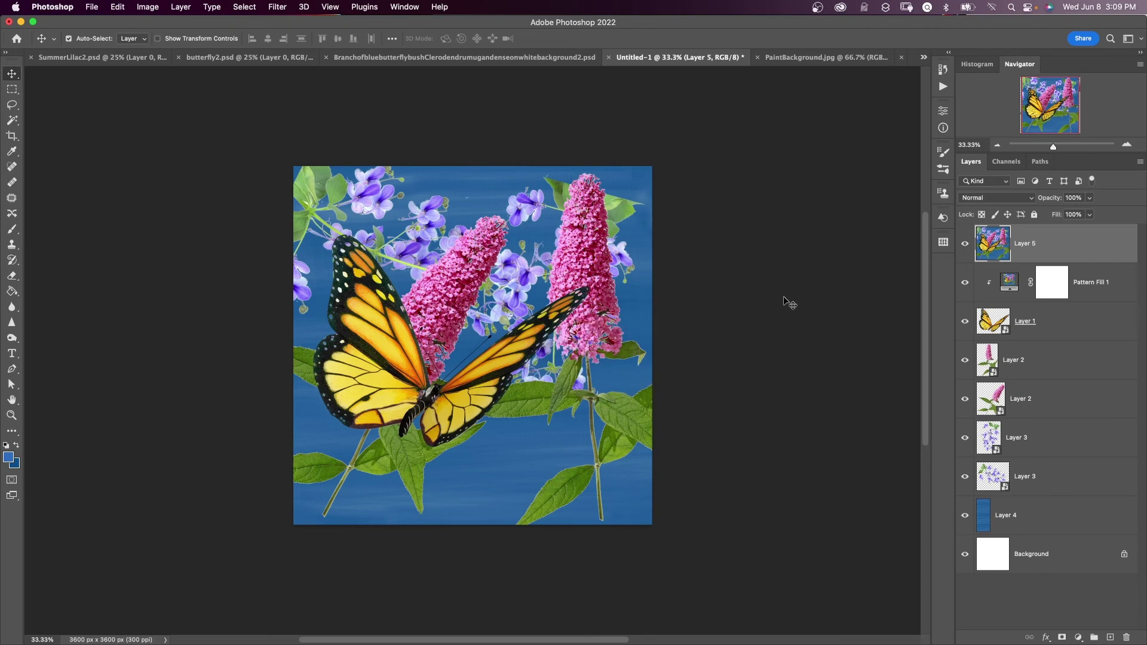
pyautogui.click(92, 8)
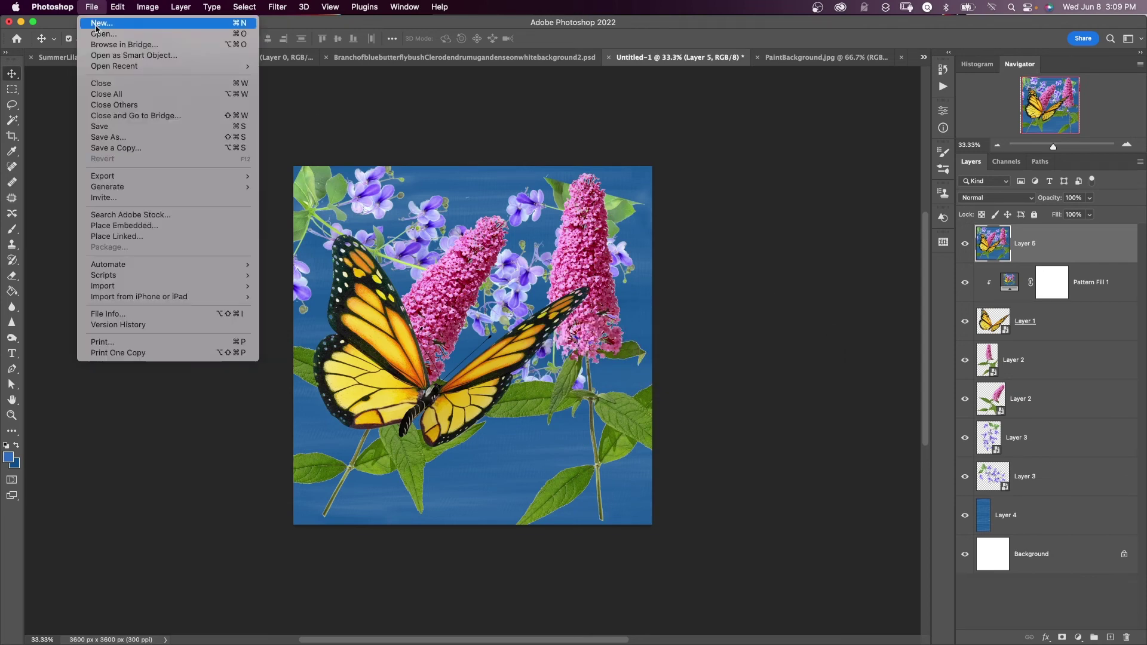
# Create a new 1080 × 1080 px document and add a Pattern fill layer
pyautogui.click(99, 23)
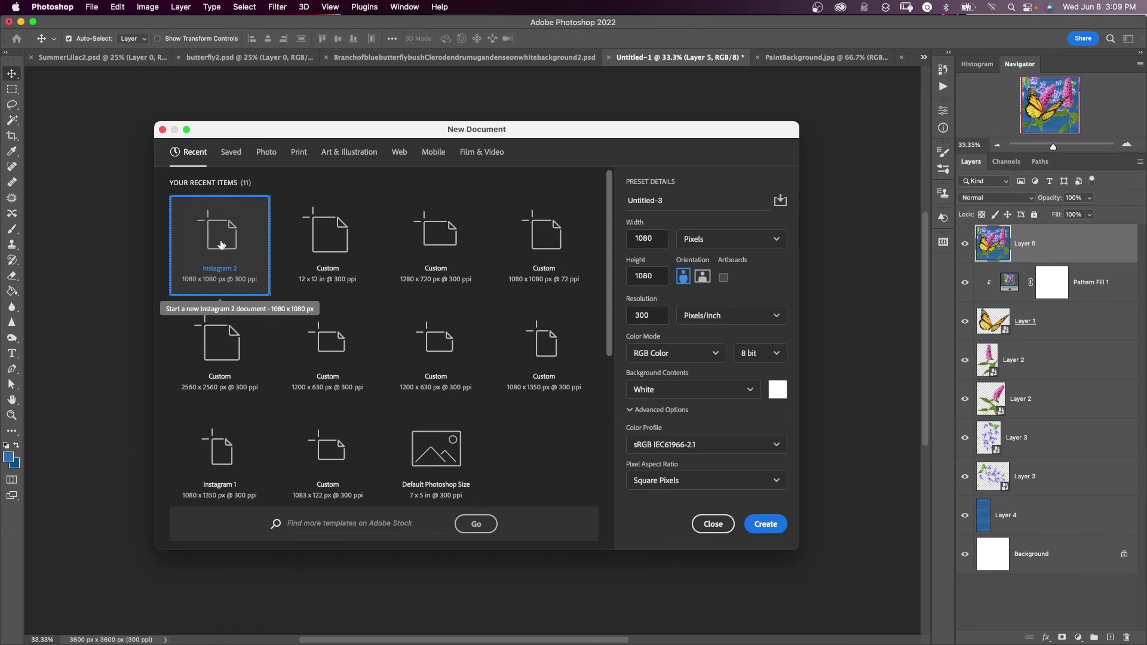
pyautogui.click(761, 523)
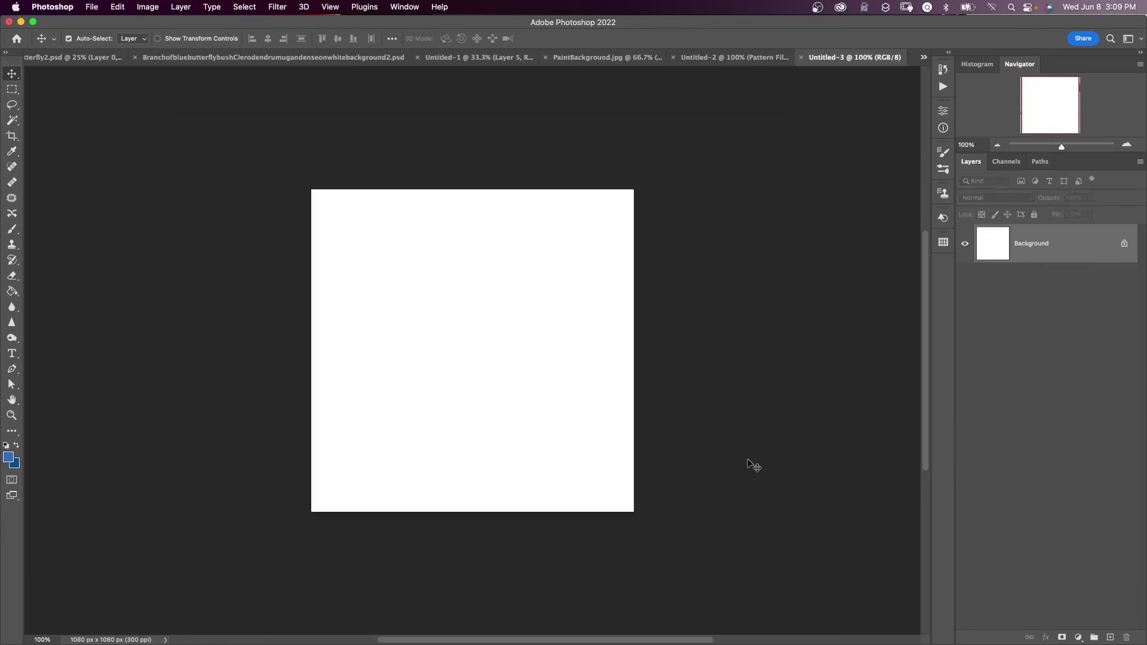
pyautogui.click(1079, 638)
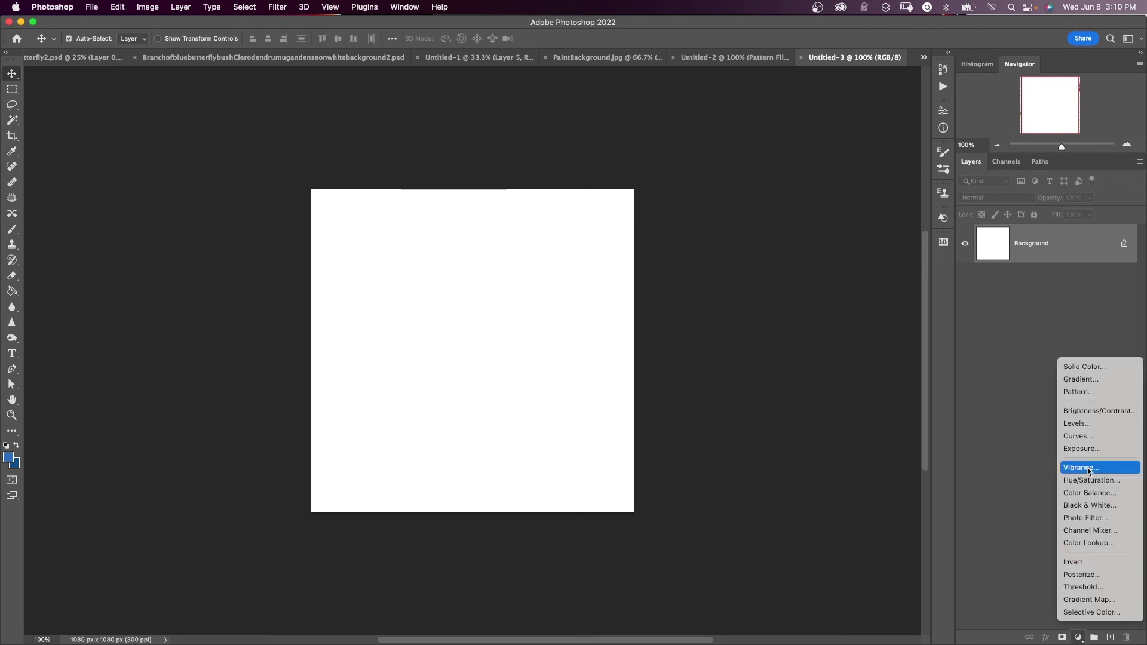
pyautogui.click(1078, 392)
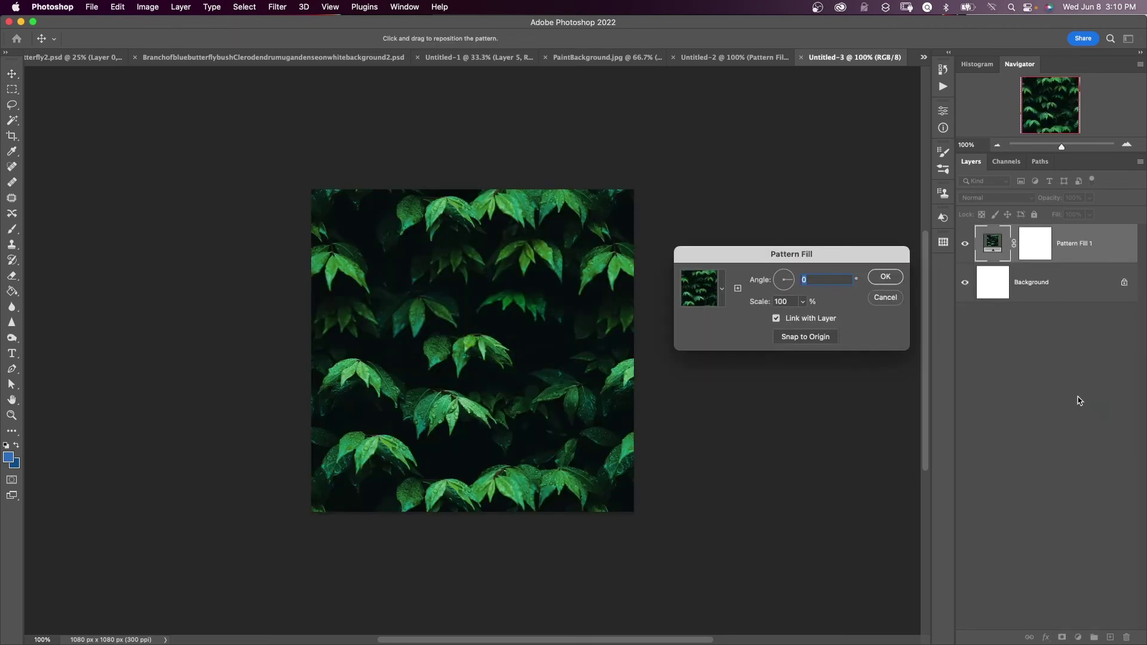
# Fill it with the Butterfly pattern at 34% scale and view it at 200%
pyautogui.click(722, 289)
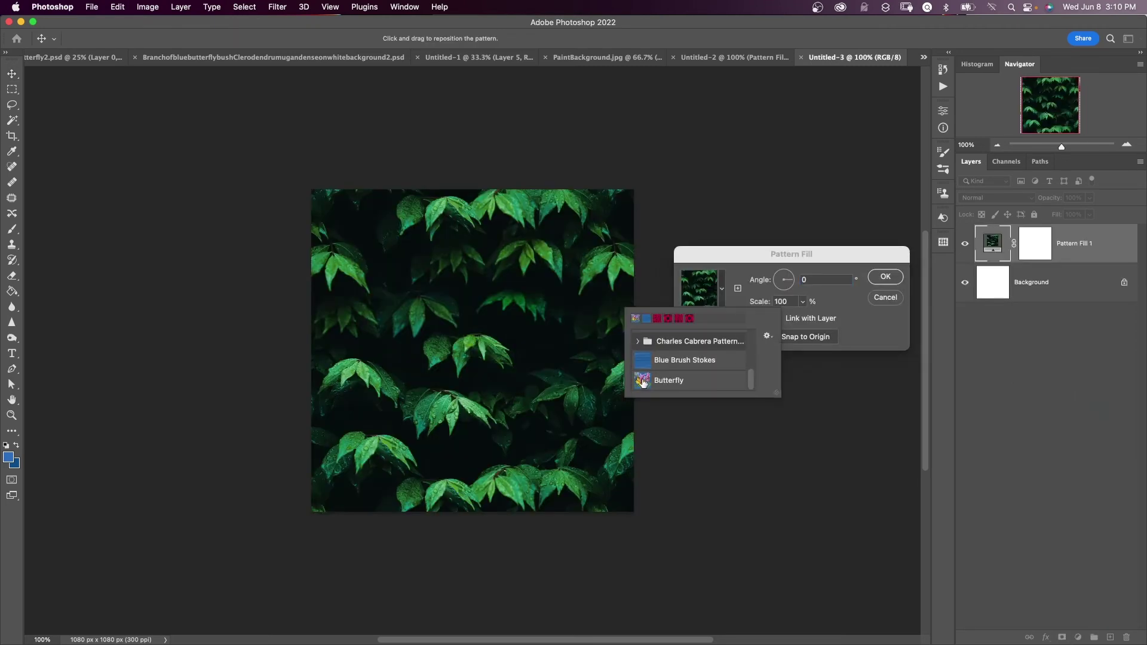
pyautogui.click(642, 382)
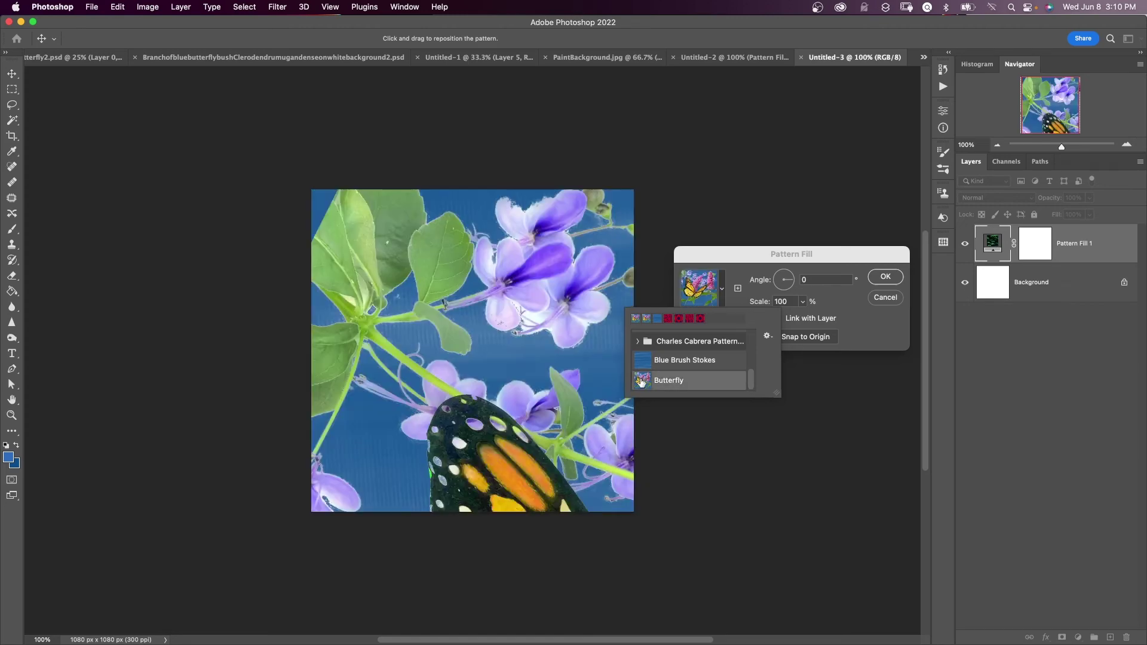
pyautogui.click(802, 302)
pyautogui.click(802, 302)
pyautogui.moveTo(804, 318); pyautogui.dragTo(790, 278)
pyautogui.click(881, 278)
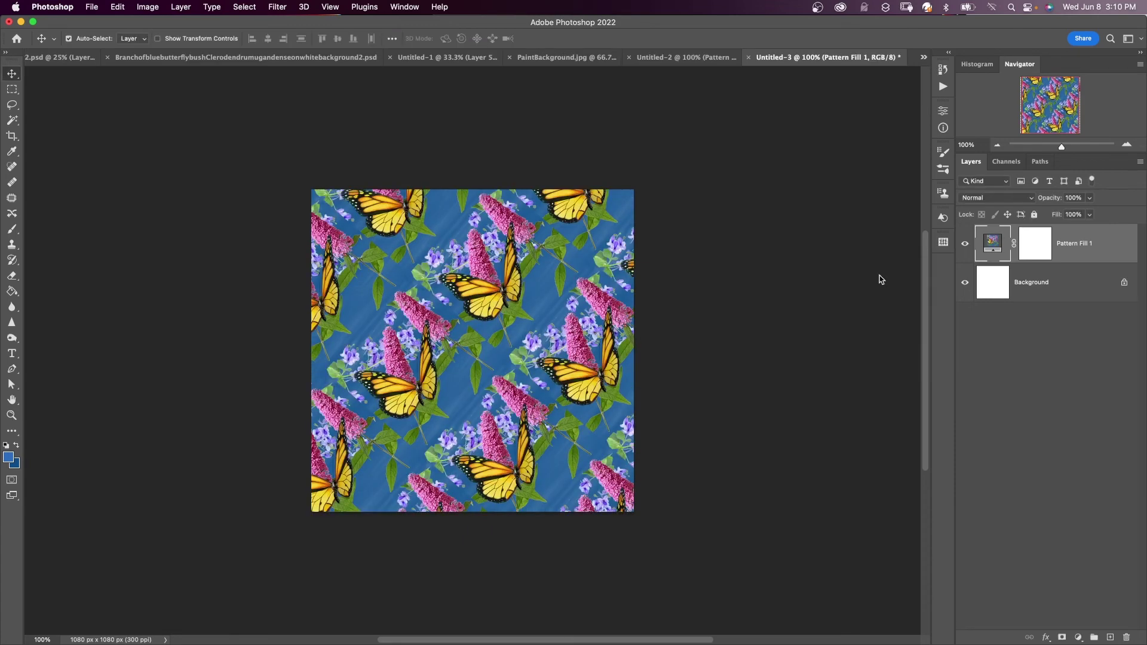
pyautogui.press('super+equal')
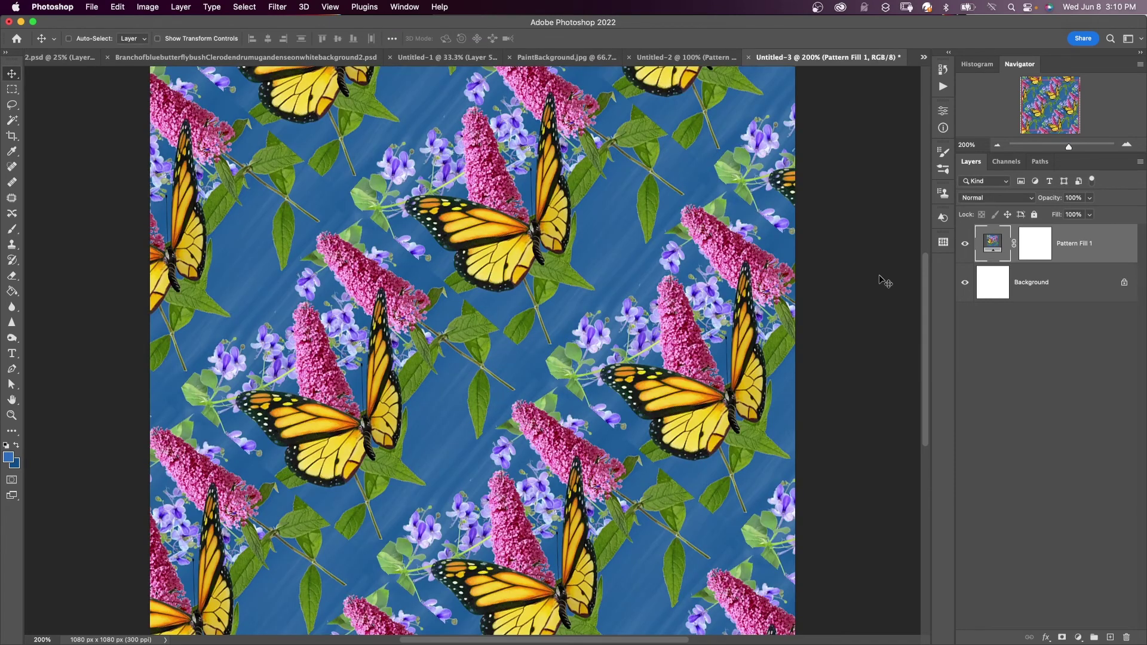
pyautogui.press('super+minus')
pyautogui.press('super+minus')
pyautogui.press('super+equal')
pyautogui.press('super+equal')
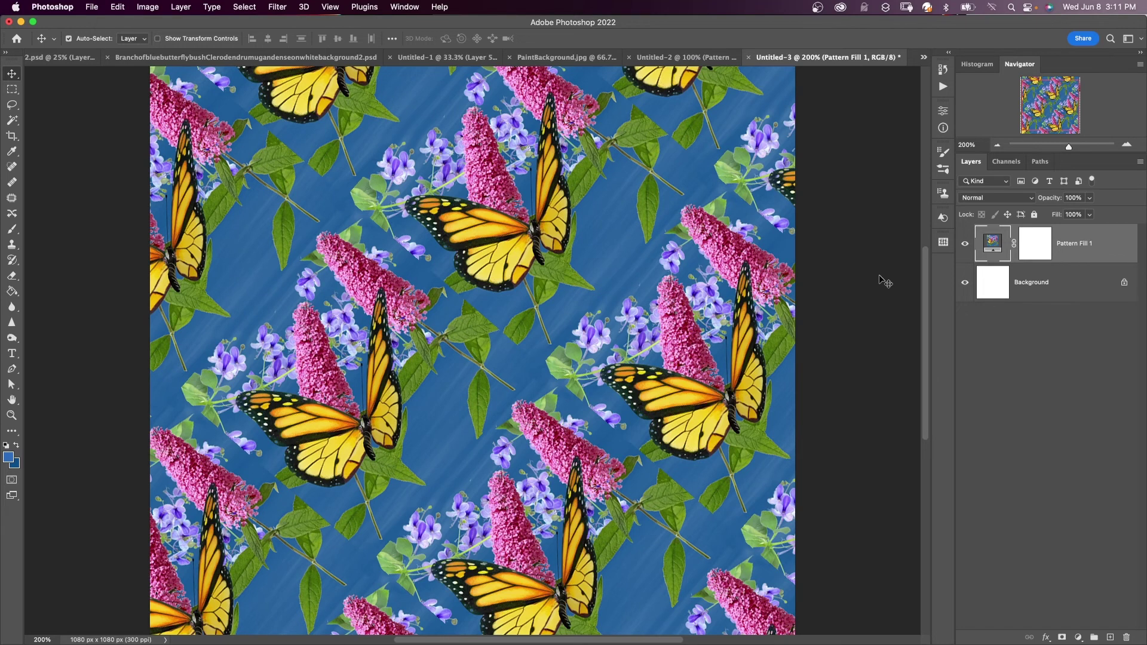